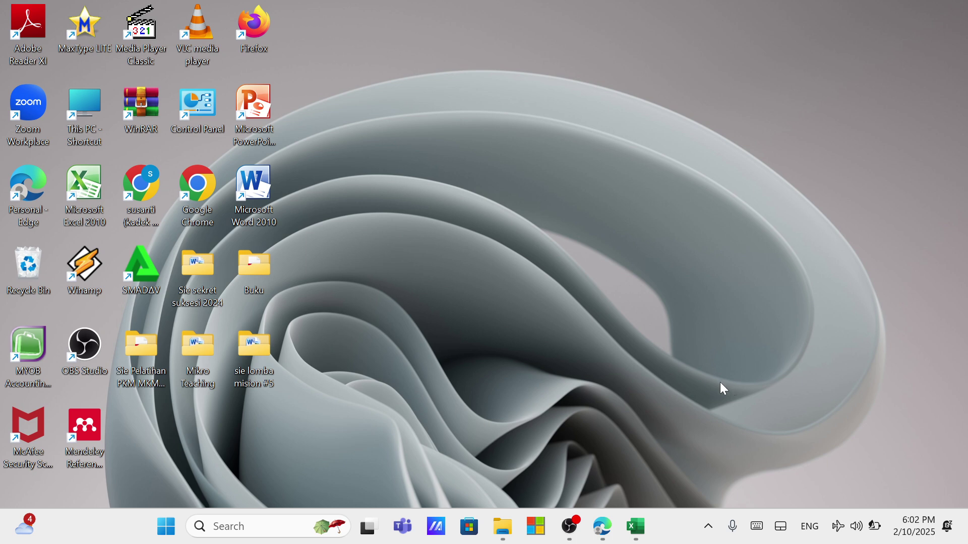
Step: Review the employee performance PDF, then switch to the Excel workbook and view its DATA KARYAWAN sheet
mouse_move(597, 534)
click(587, 439)
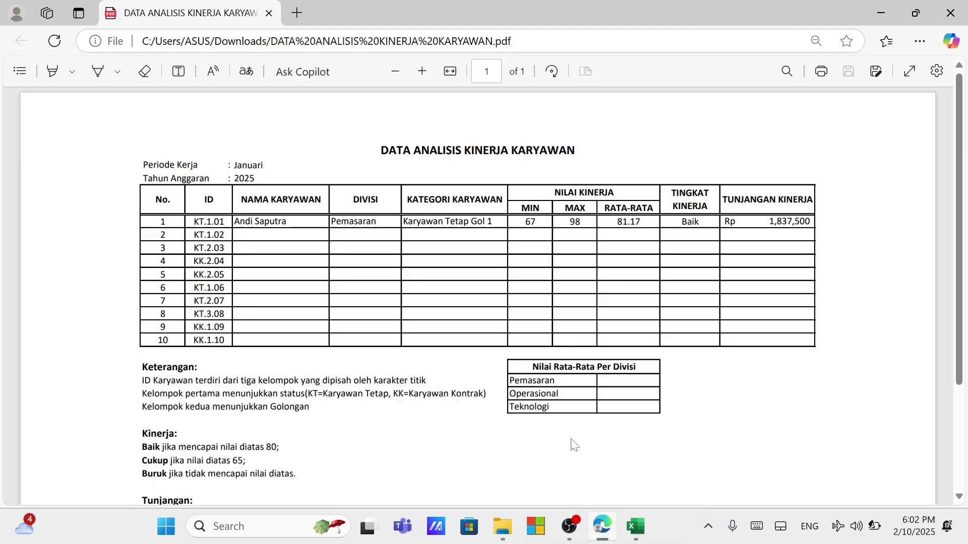
scroll(348, 332, down, 4)
scroll(348, 332, up, 4)
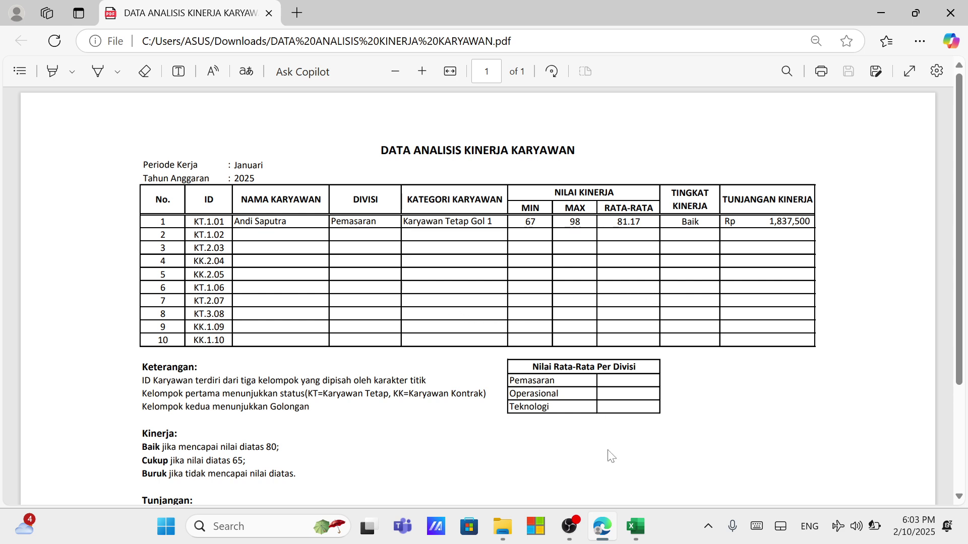
click(655, 453)
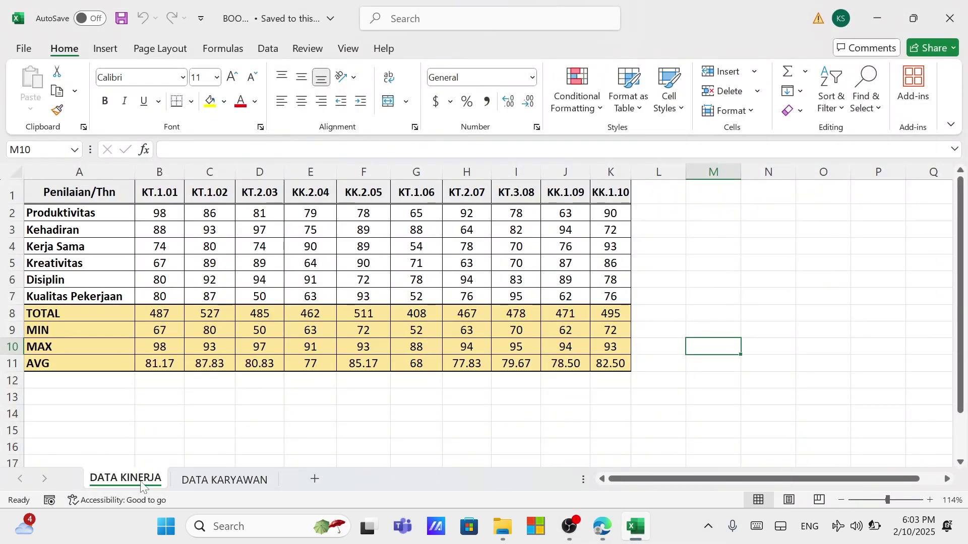
click(230, 481)
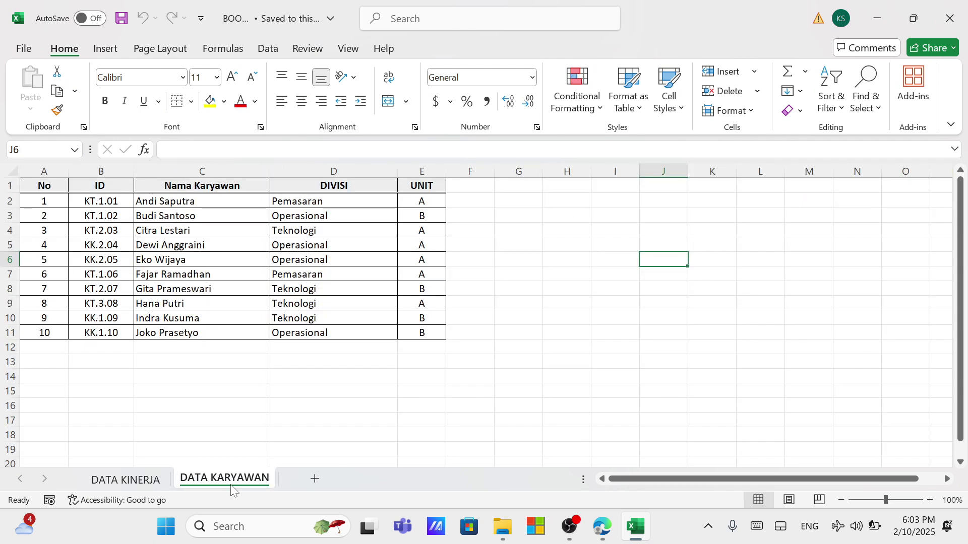
Step: Add a new worksheet, place it before DATA KINERJA, and rename it DATA ANALISIS
click(315, 480)
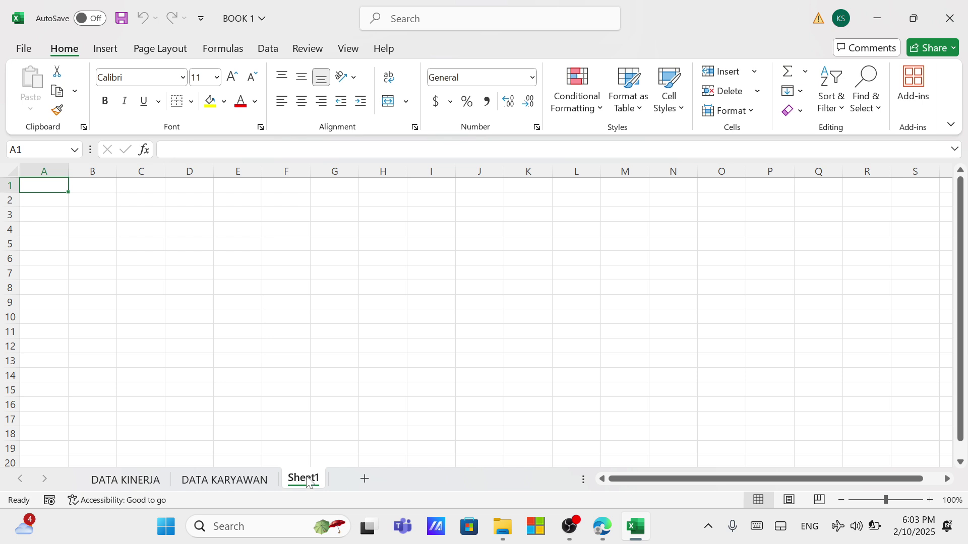
drag(144, 464, 78, 471)
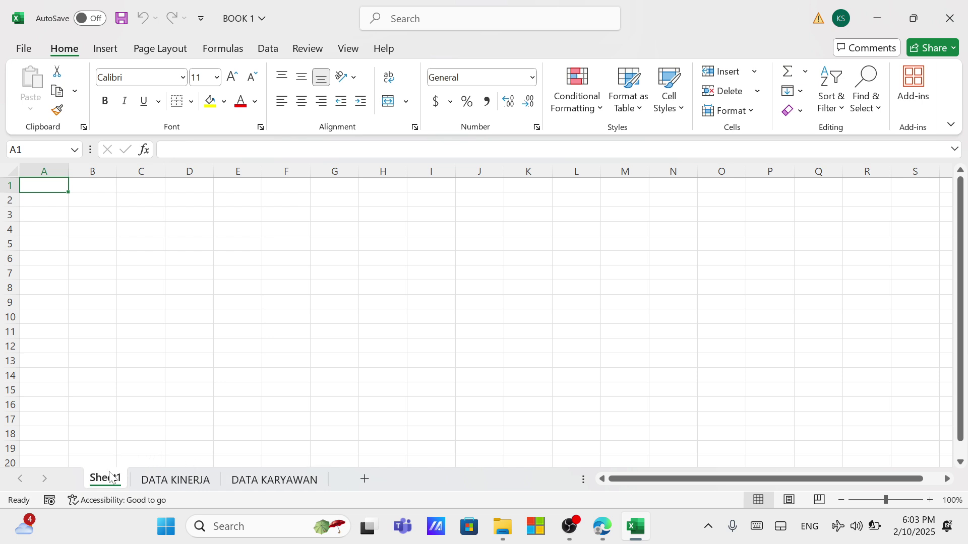
double_click(106, 477)
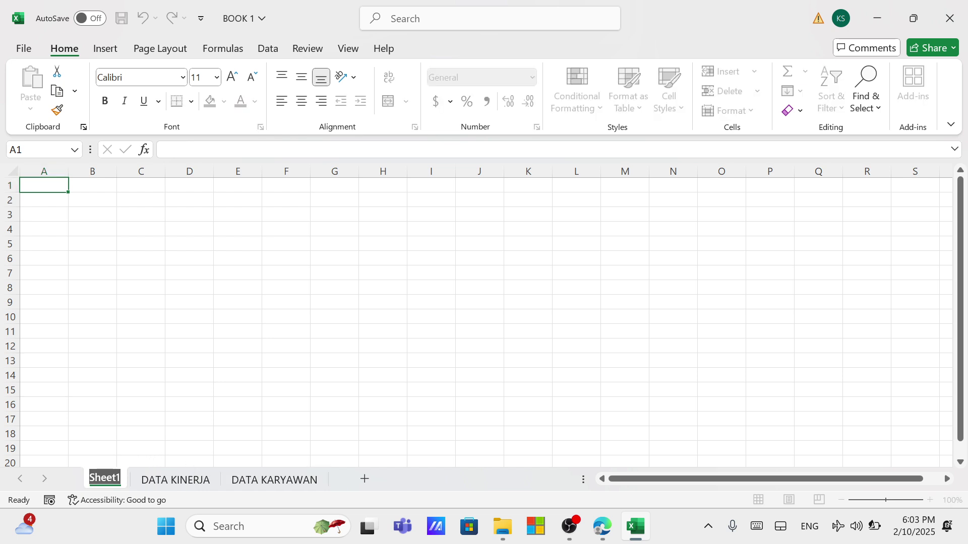
key(BackSpace)
text(D)
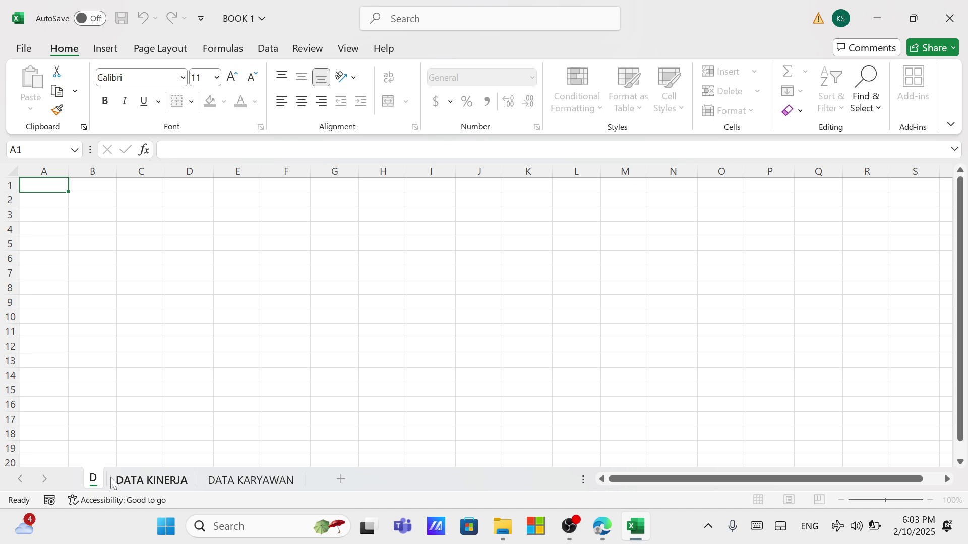
text(ATA ANALISIS)
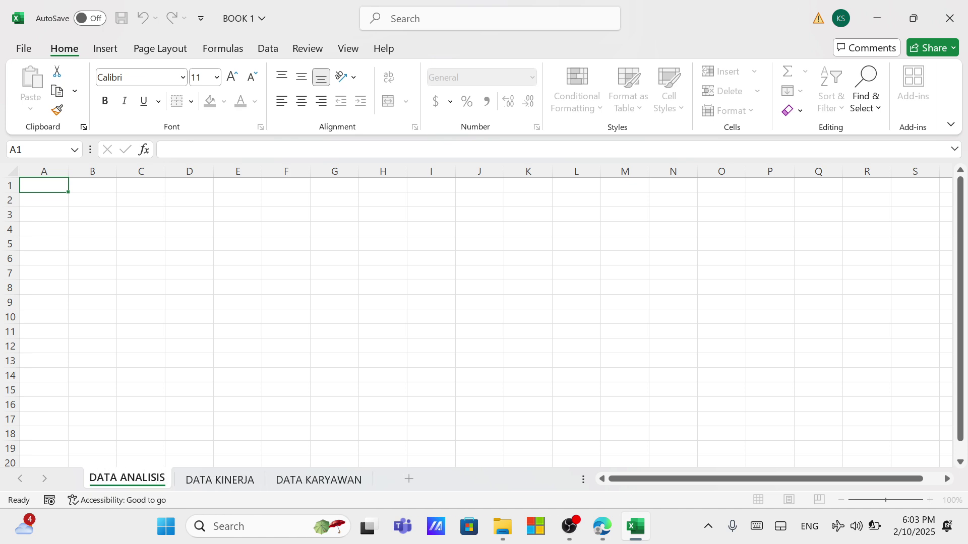
key(Return)
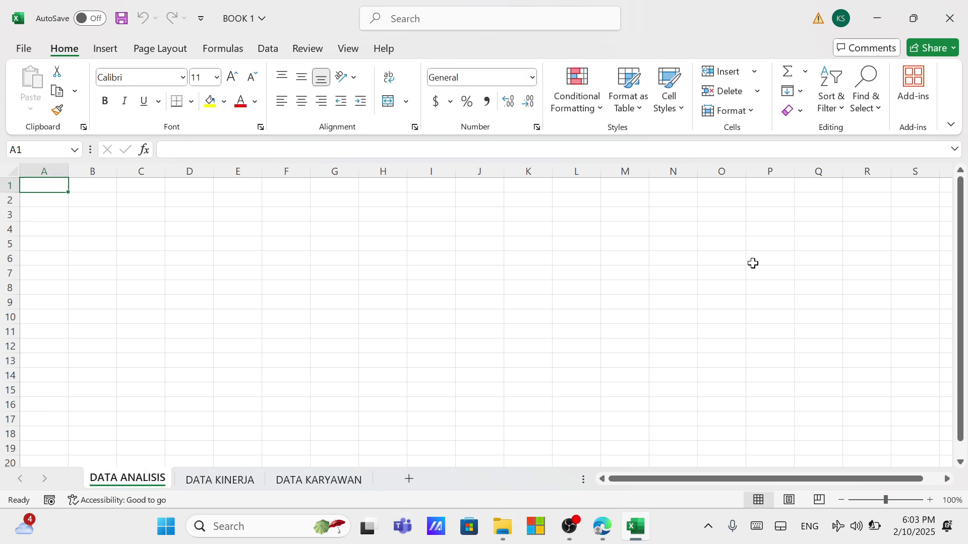
Step: Arrange the workbook and the reference PDF side by side and zoom the PDF out to fit the whole table
mouse_move(911, 31)
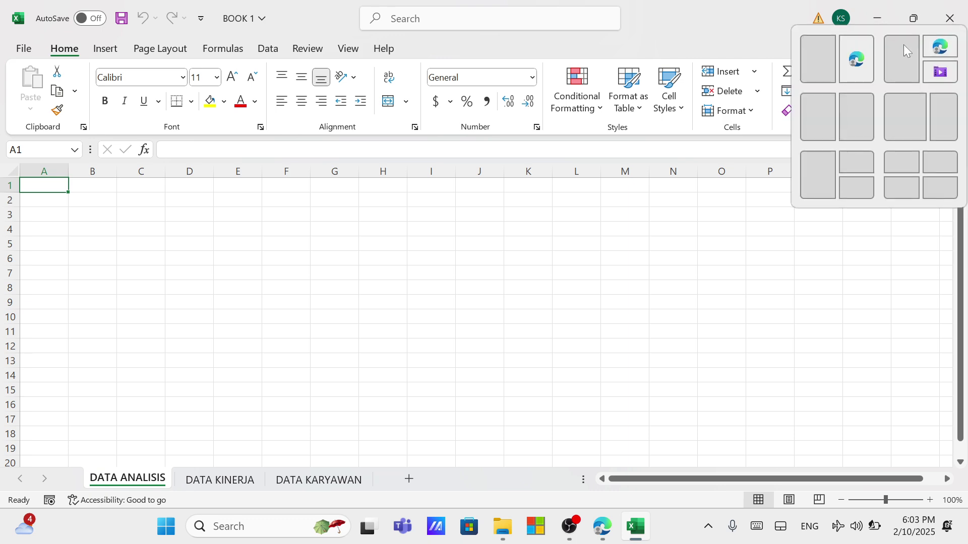
click(860, 130)
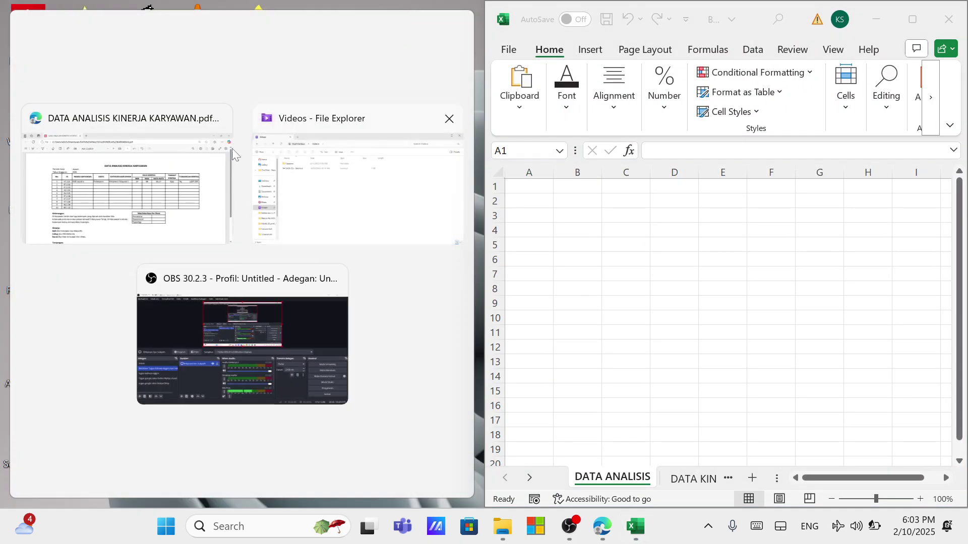
click(158, 169)
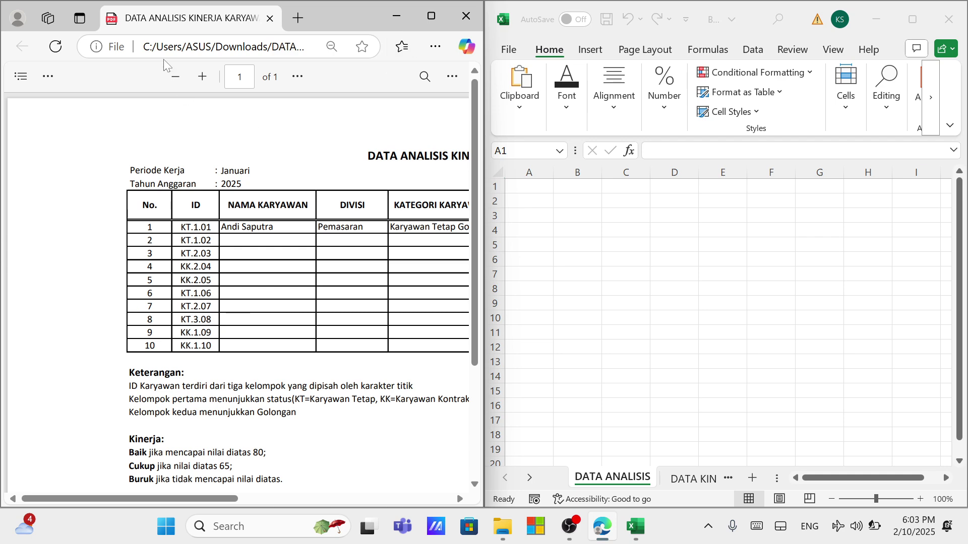
click(173, 81)
click(172, 81)
click(173, 81)
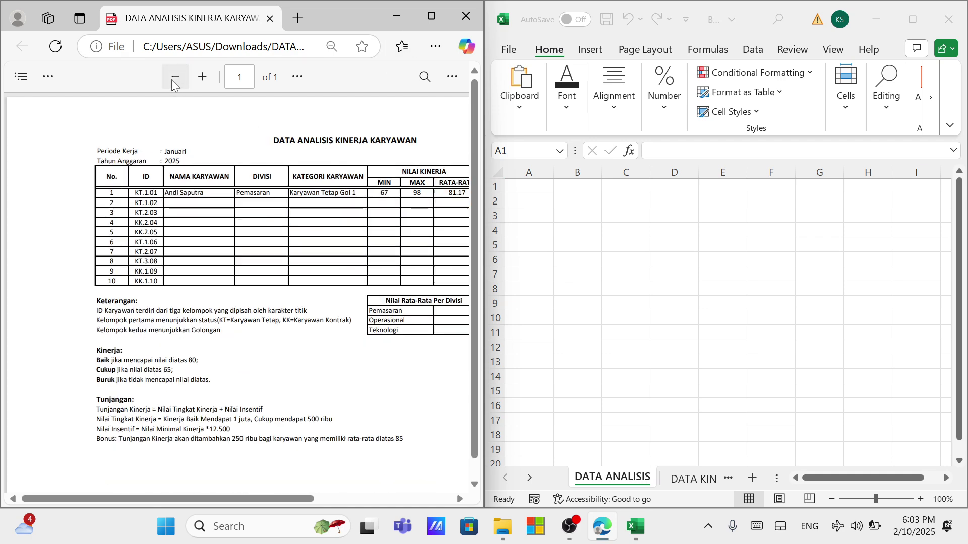
click(172, 81)
Step: Enter the title DATA ANALISIS KINERJA KARYAWAN in A1, Periode Kerja in A2 and Tahun Anggaran in A3
click(571, 256)
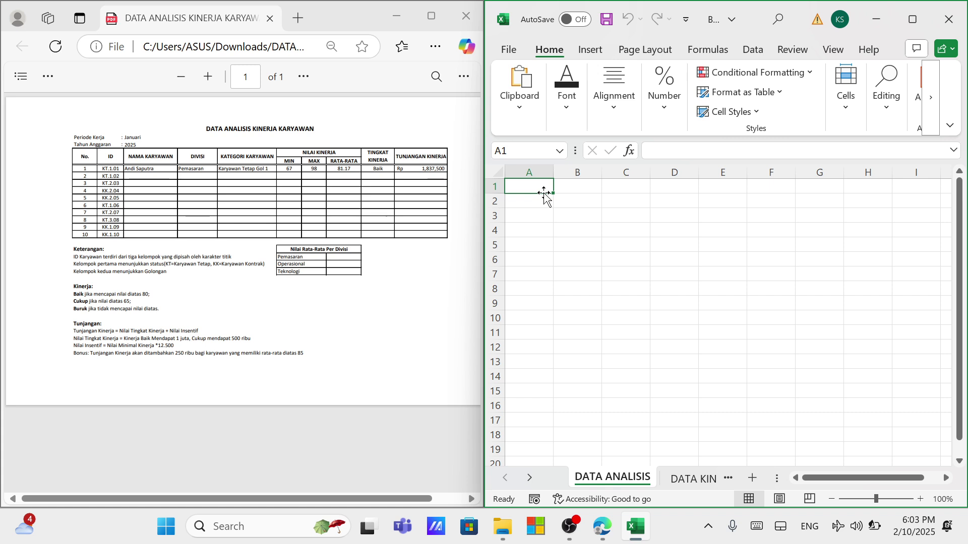
text(DATA ANALISIS KINERJA KARYAWAN)
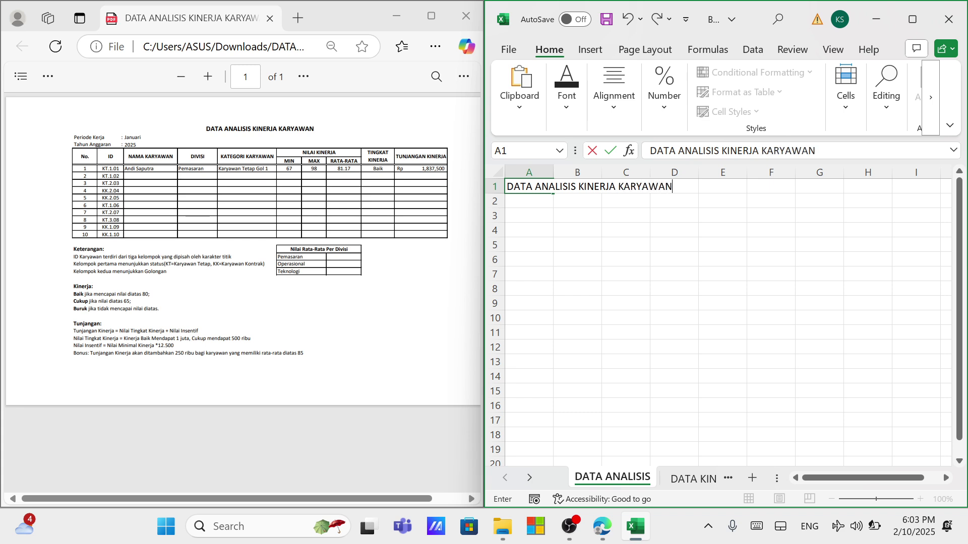
key(Return)
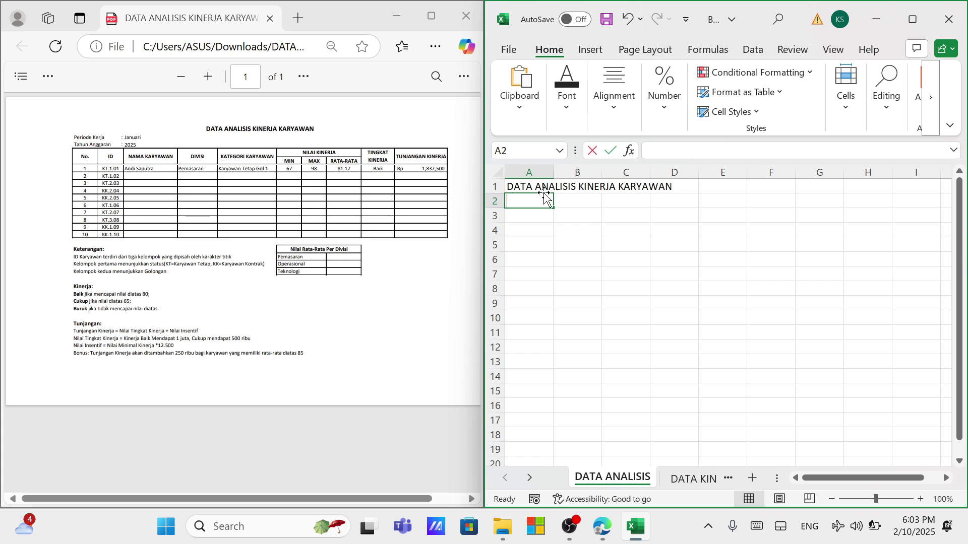
text(Peri)
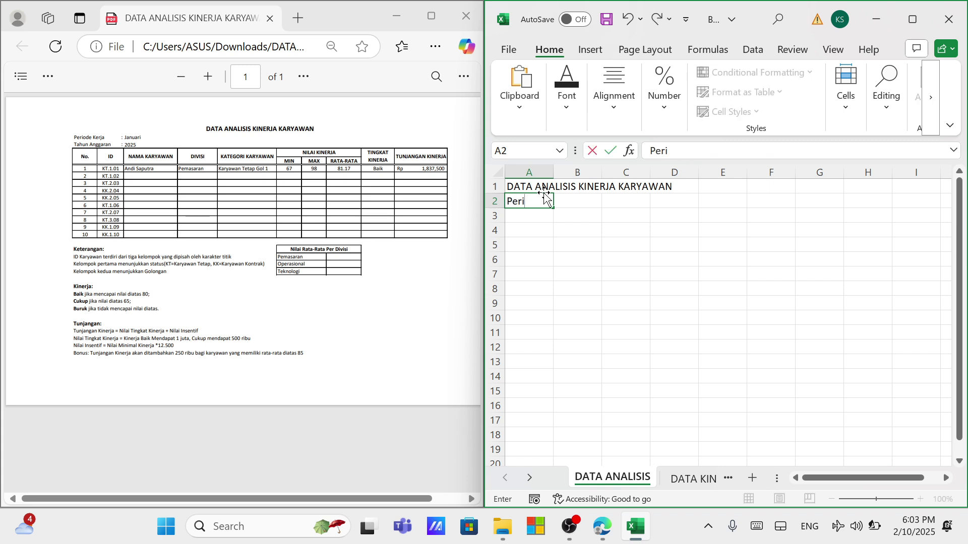
text(ode Kerja)
key(Return)
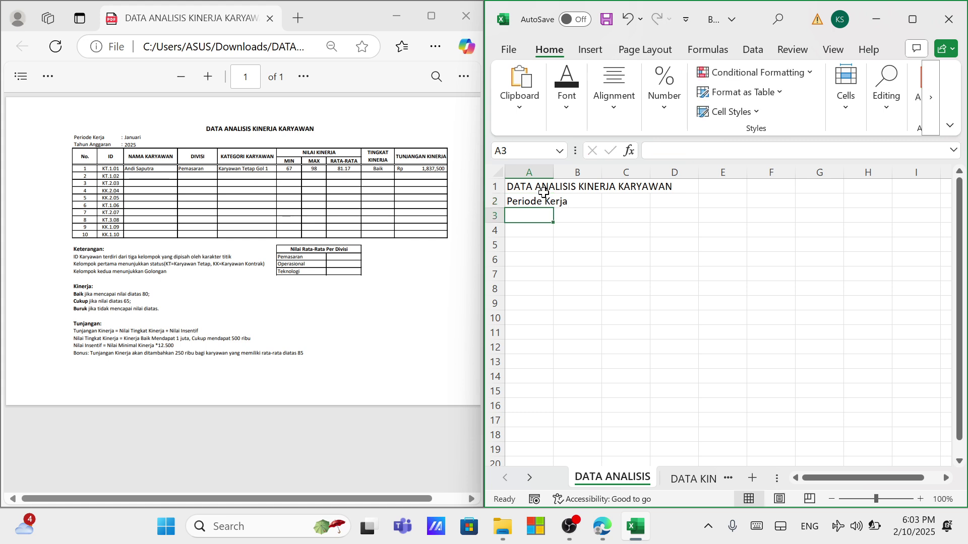
text(Ta)
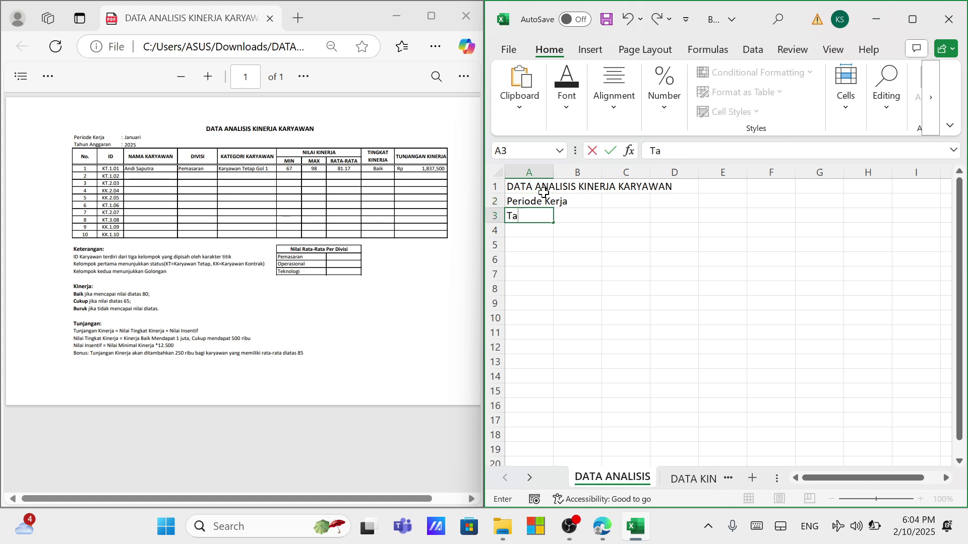
text(hun Anggaran)
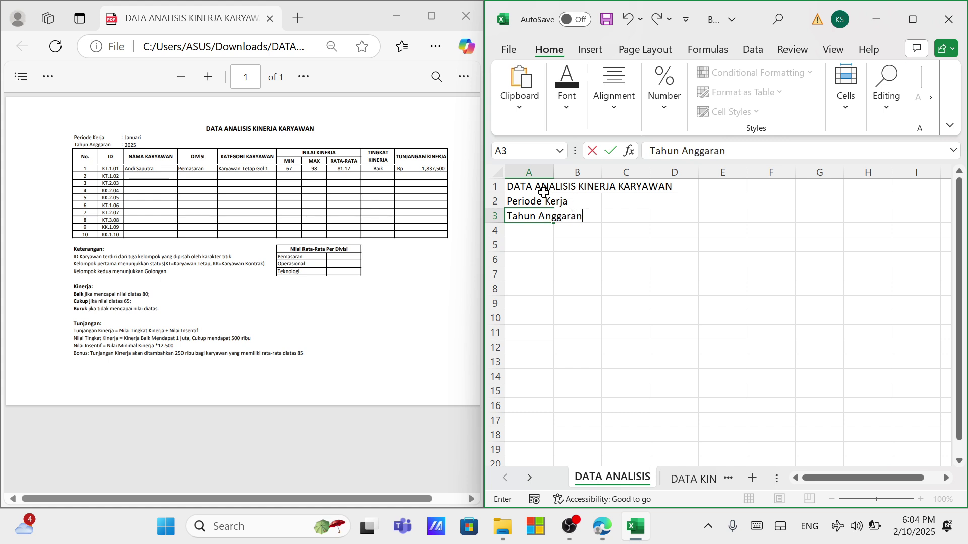
key(Return)
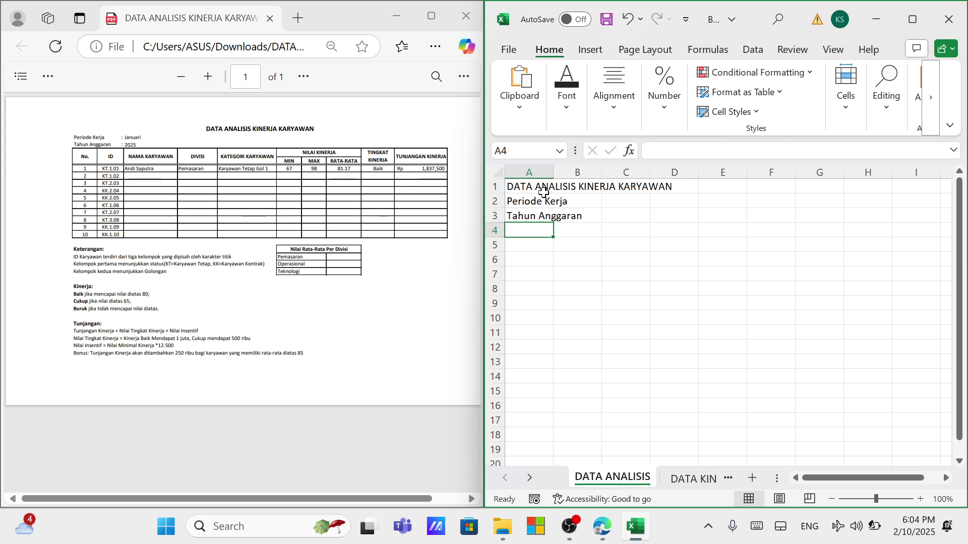
Step: Enter the column headings No, ID, NAMA KARYAWAN and DIVISI in A4:D4
text(No)
key(Return)
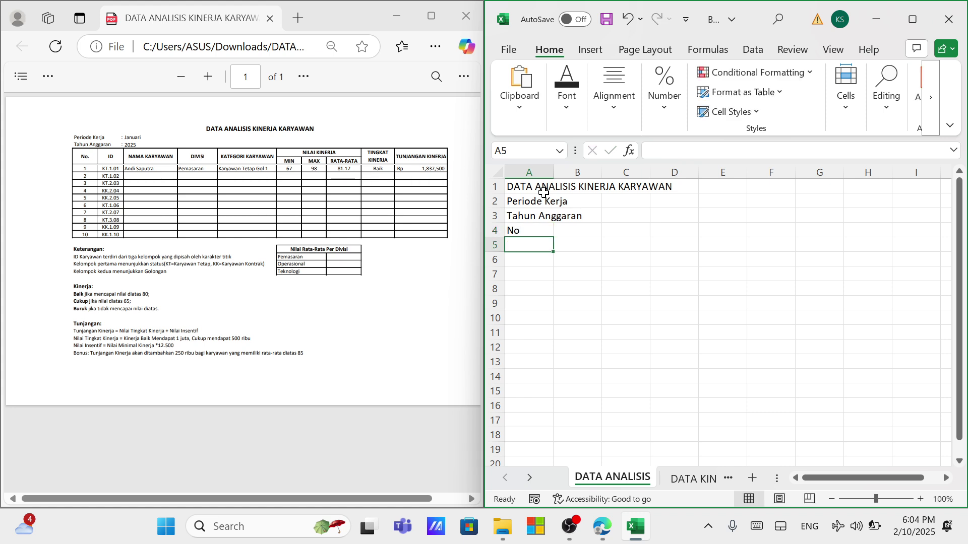
key(Right)
key(Up)
text(I)
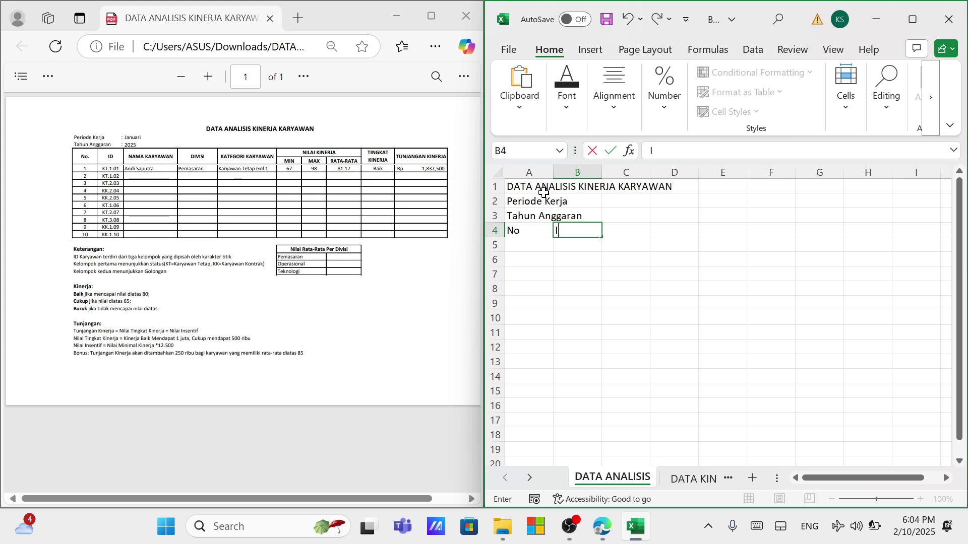
key(Tab)
text(NAM)
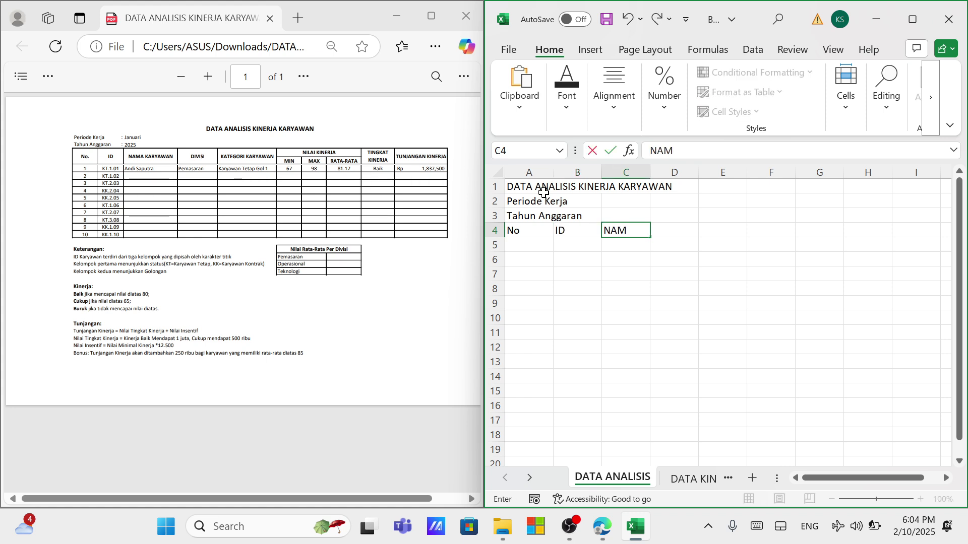
text(A KARYAWAN)
key(Tab)
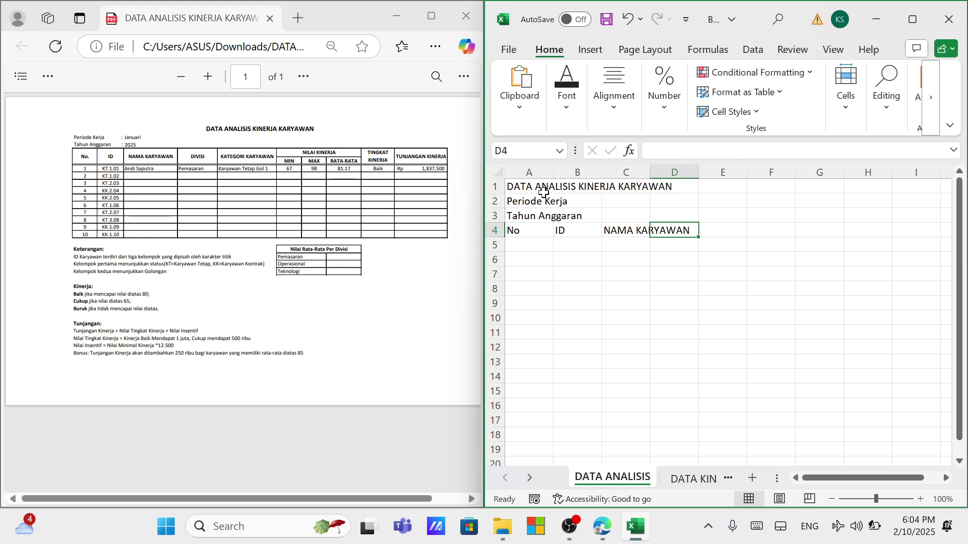
text(DIVI)
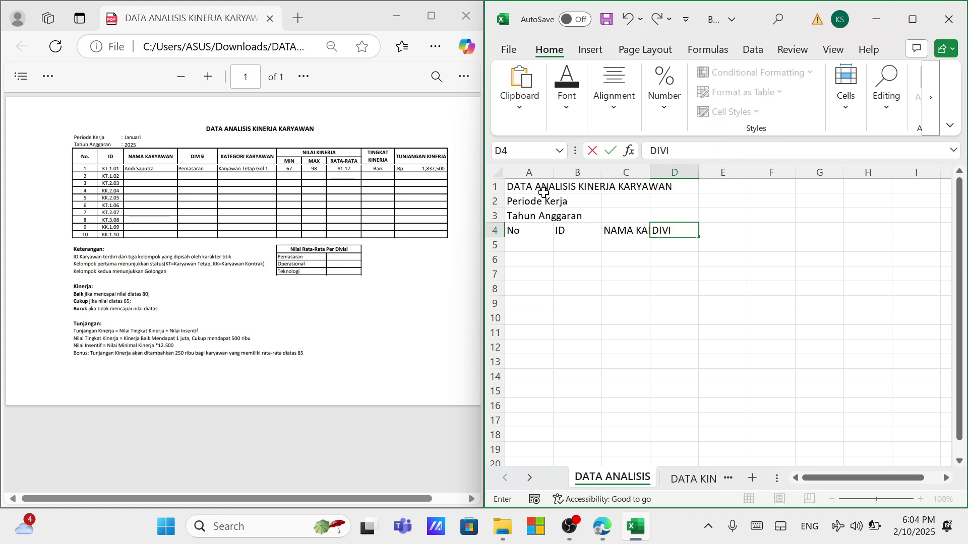
key(Tab)
Step: Enter the headings KATEGORI KARYAWAN in E4 and NILAI KINERJA in F4
text(KATEFORI)
key(BackSpace)
key(BackSpace)
text(GORI)
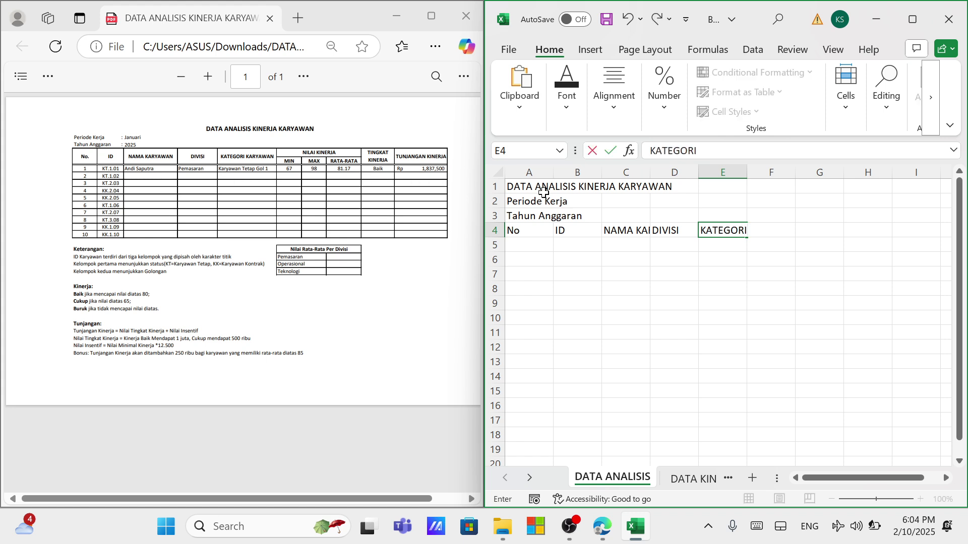
text( KARYAWAN)
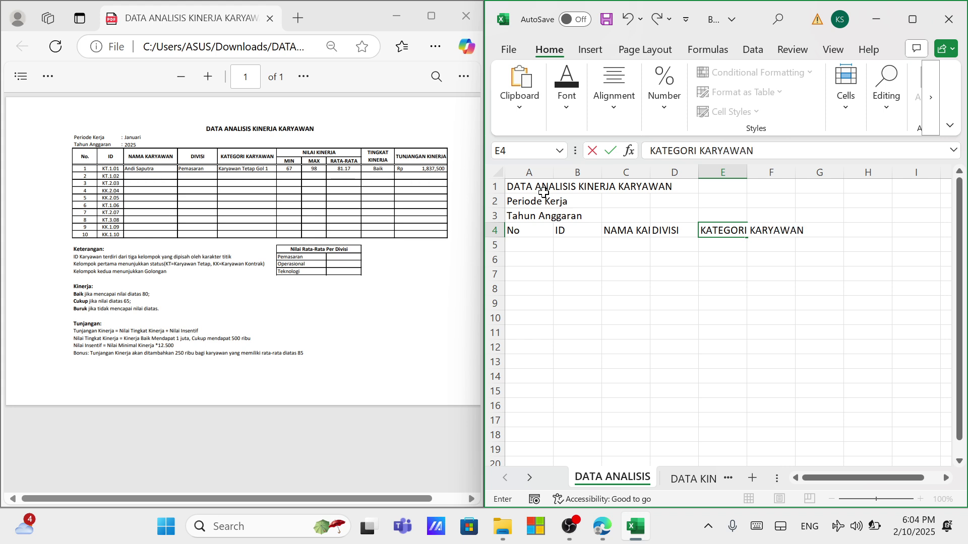
key(Tab)
text(NILAI K)
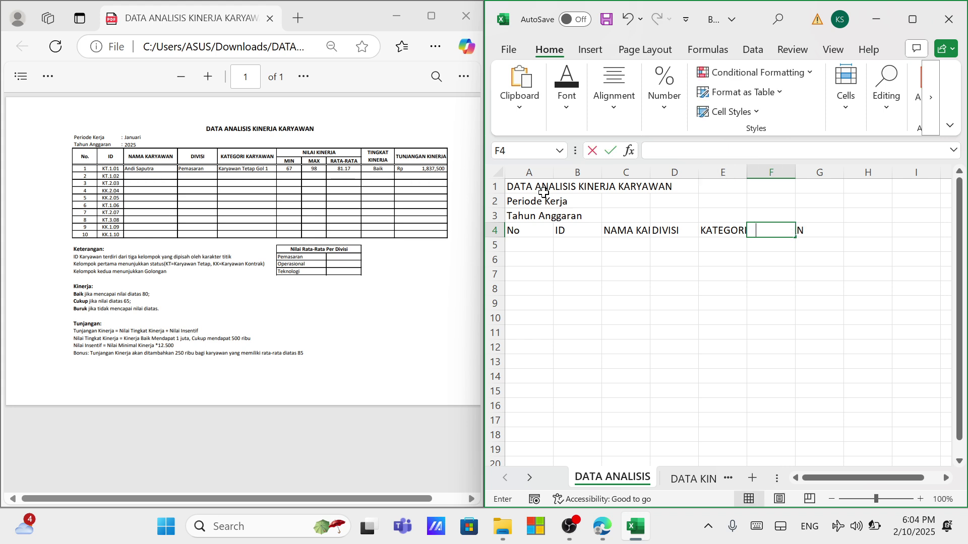
text(INERJA)
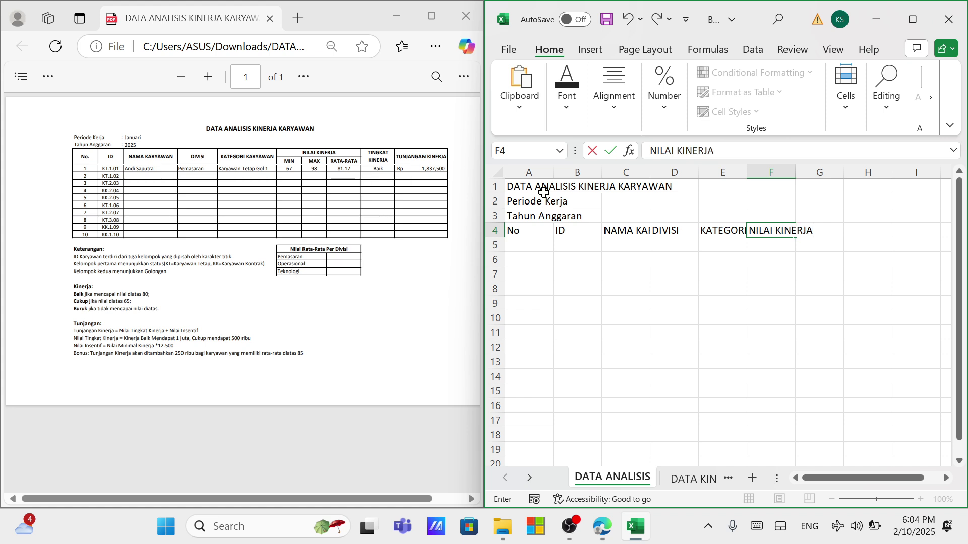
key(Tab)
text(TINGKA)
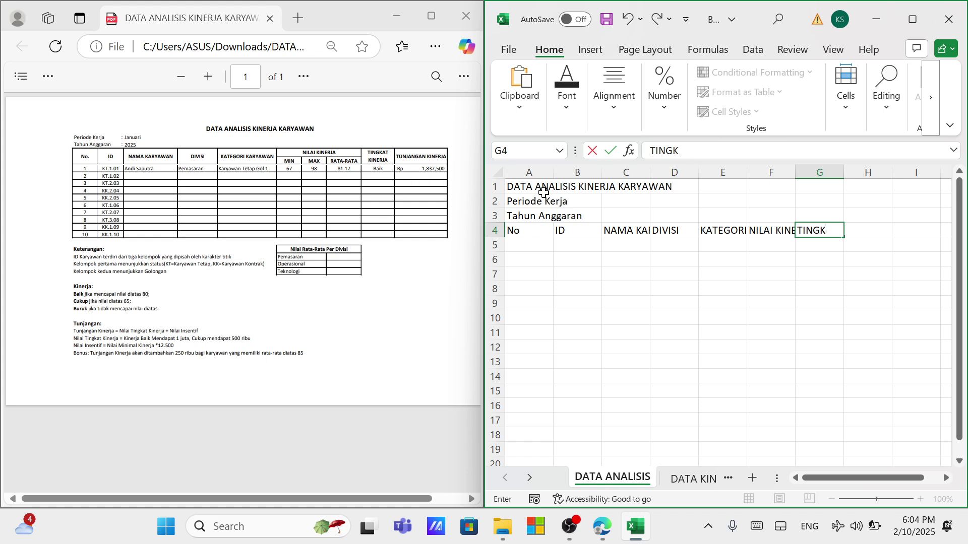
key(BackSpace)
key(BackSpace)
Step: Enter the subheadings MIN, MAX and RATA-RATA in F5:H5, beneath NILAI KINERJA
key(Return)
text(MIN)
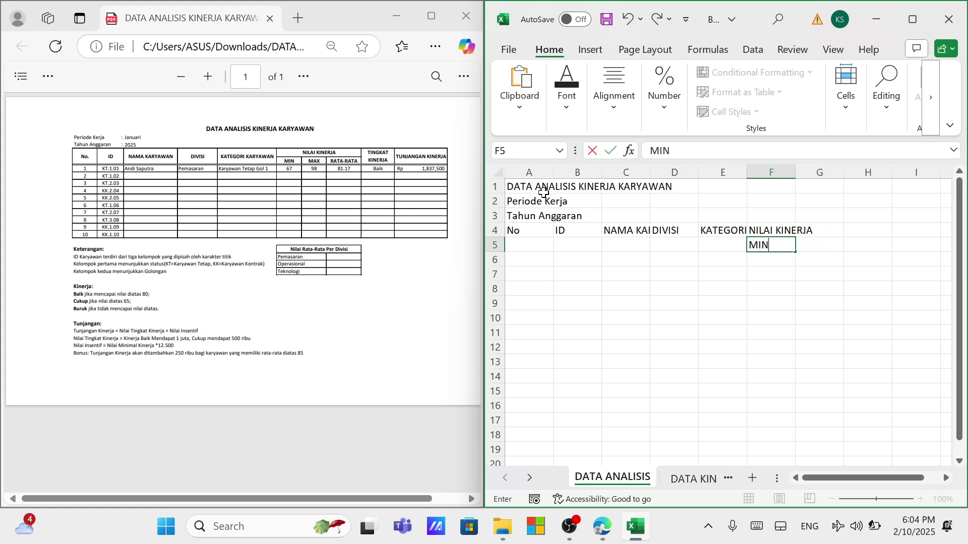
key(Tab)
text(MA)
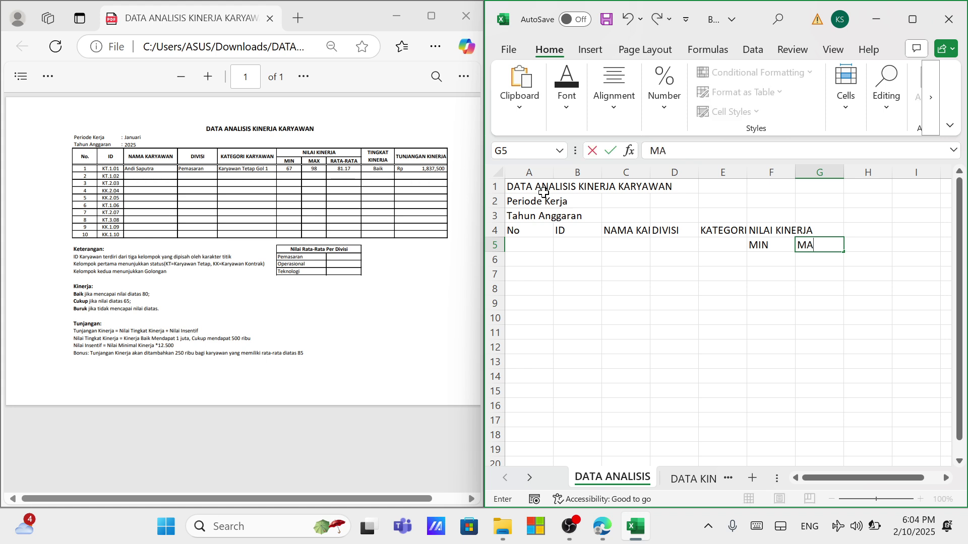
key(Tab)
text(R)
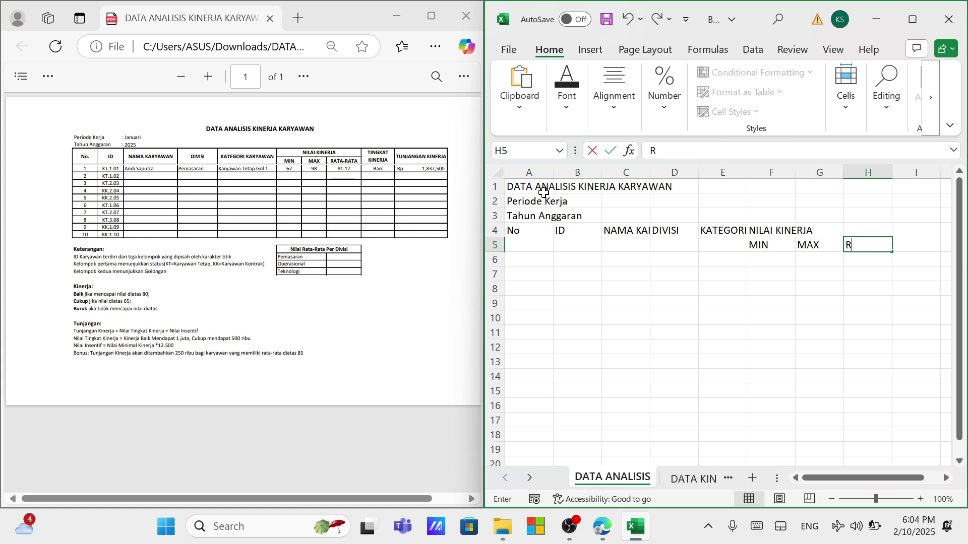
text(ATA-RATA)
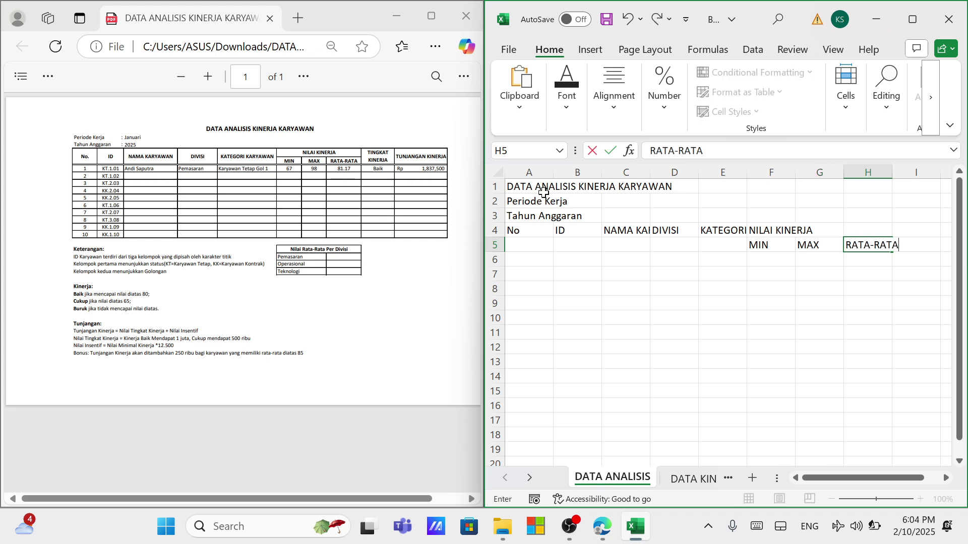
Step: Enter the headings TINGKAT KINERJA in I4 and TUNJANGAN KINERJA in J4
key(Tab)
key(Up)
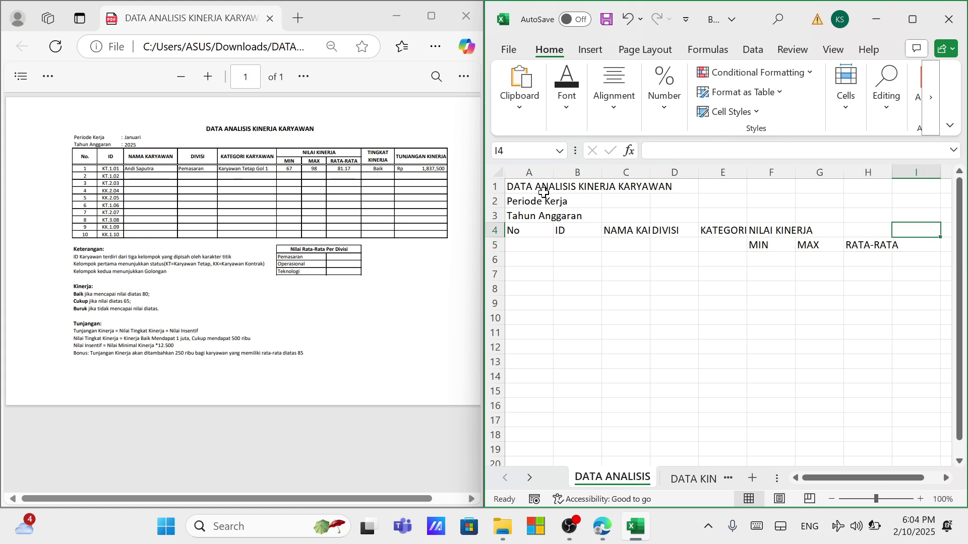
text(TU)
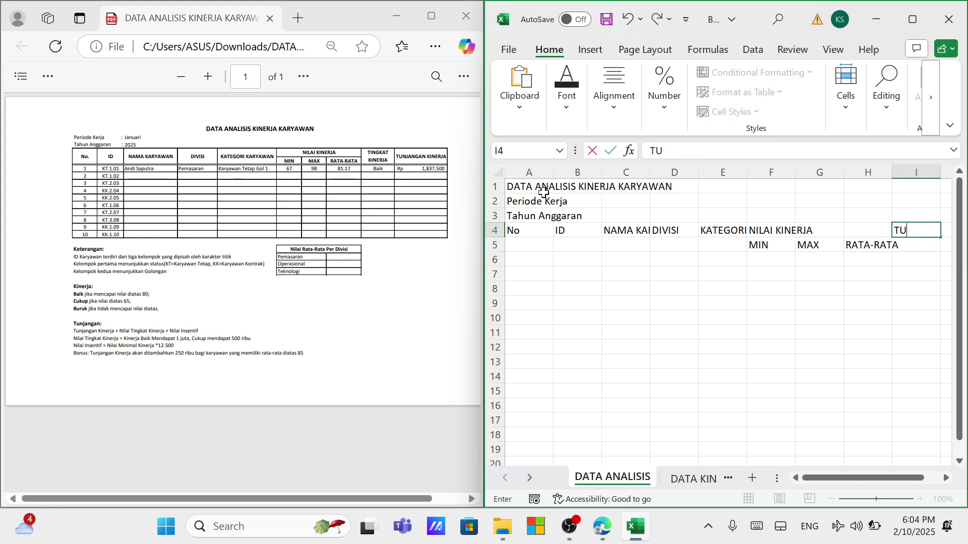
text(NGKAT KINERJA)
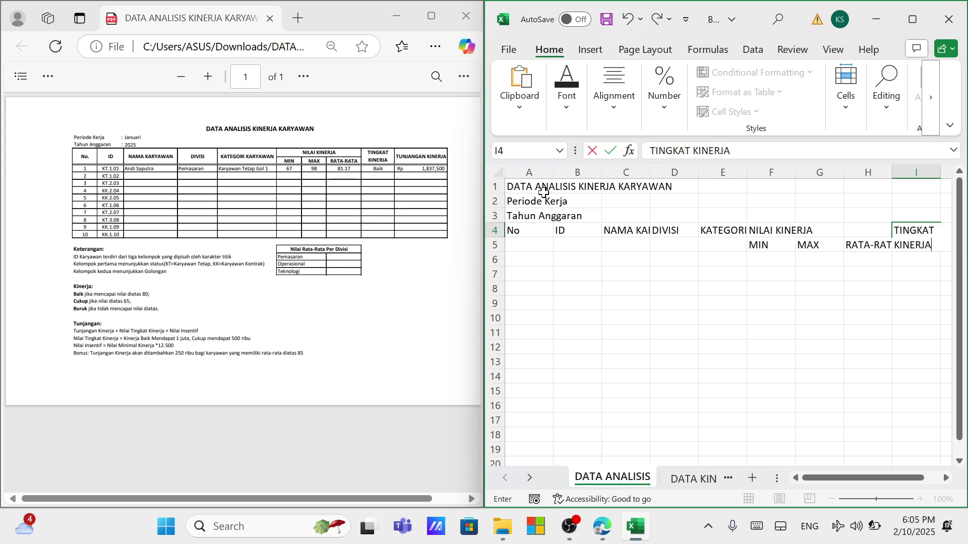
key(Tab)
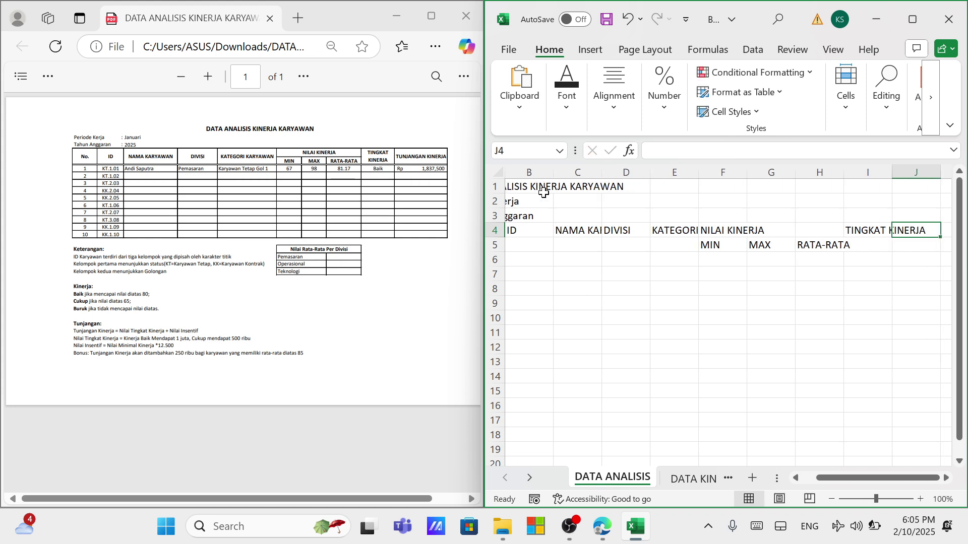
text(TUNJA)
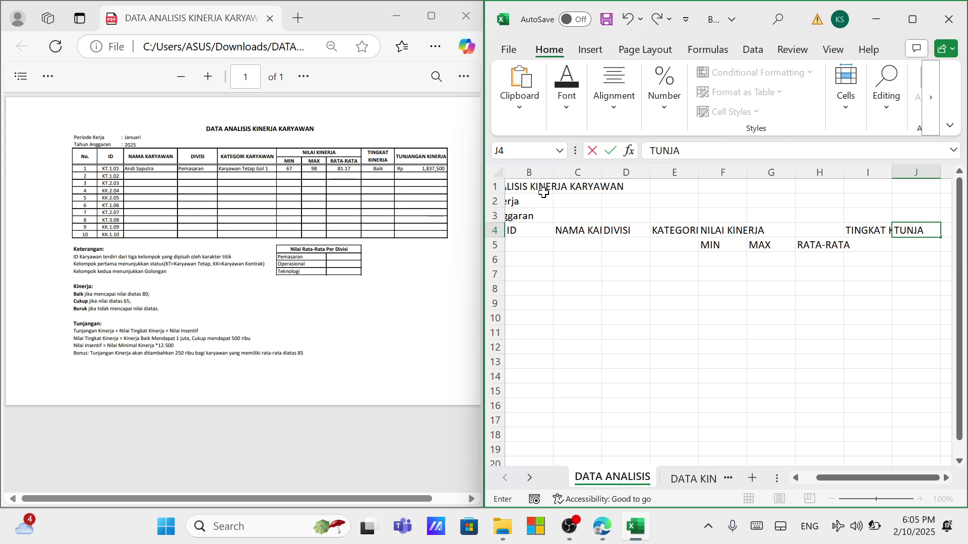
text(NGAN KINERJA)
key(Right)
Step: Number the table rows 1 to 10 in A6:A15 by entering 1, 2, 3 and filling the series down
key(Down)
key(Left)
key(Left)
key(Home)
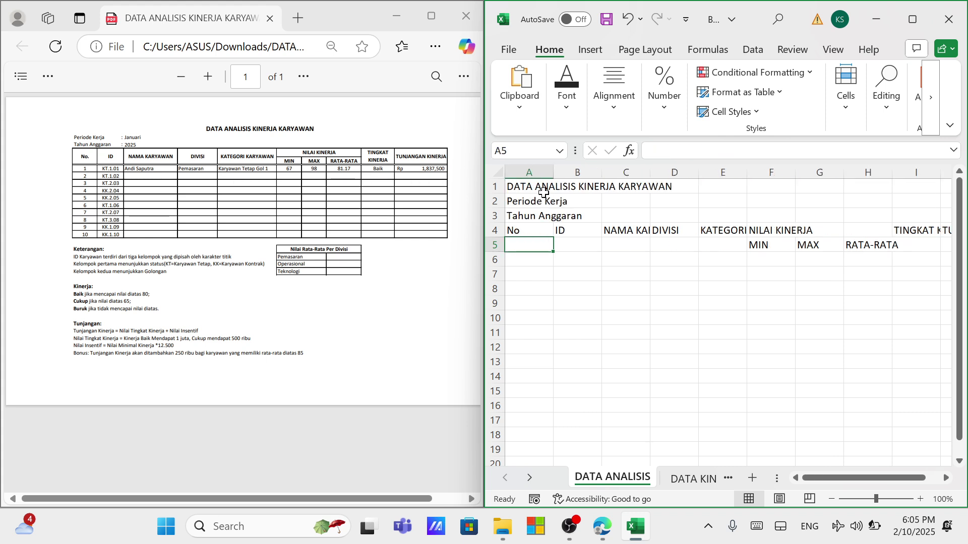
key(Down)
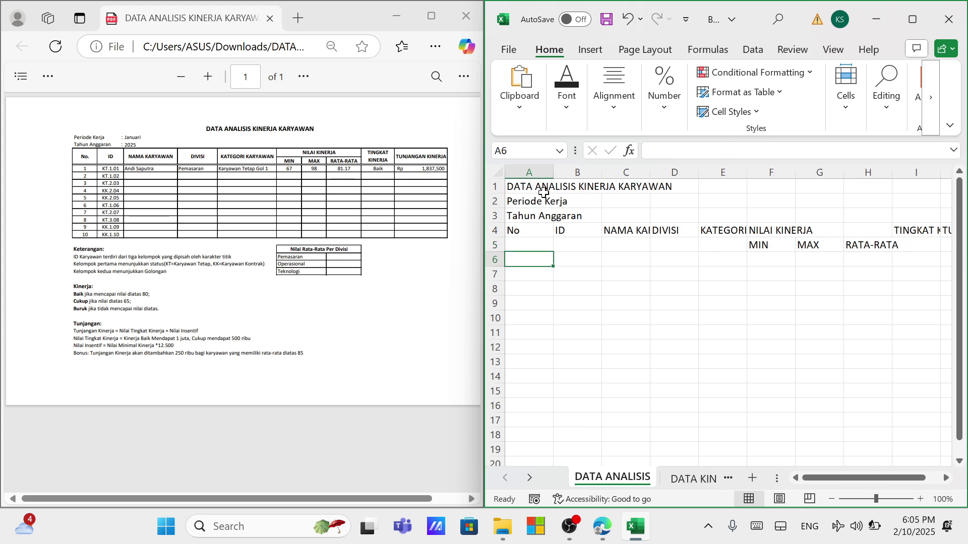
text(1)
key(Return)
text(2)
key(Return)
text(3)
key(Return)
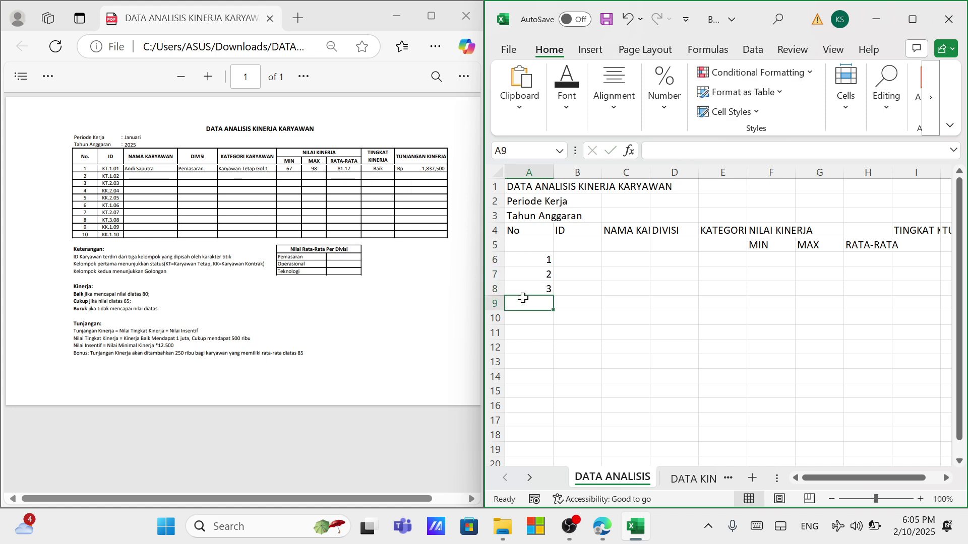
drag(531, 259, 552, 397)
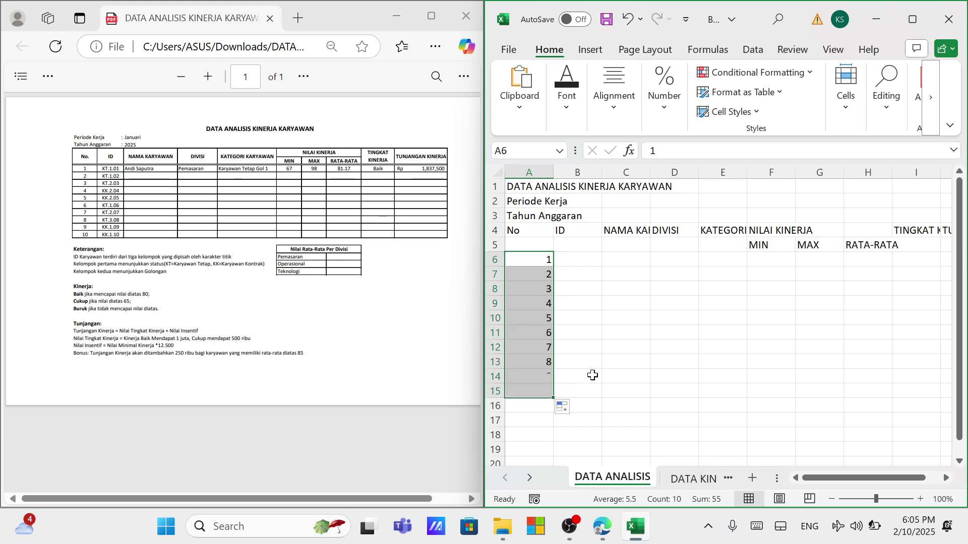
click(689, 376)
click(580, 259)
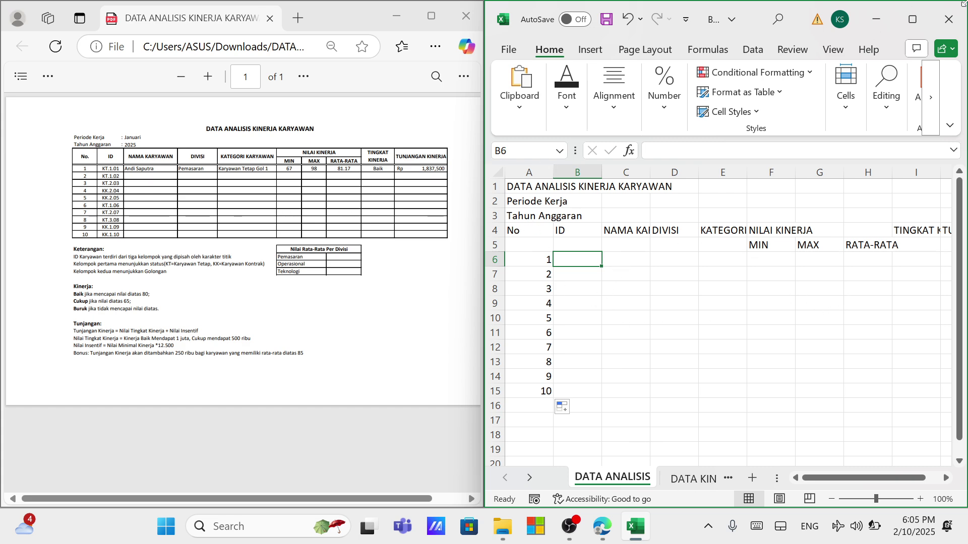
Step: Maximize the workbook window, widen column D slightly and fit columns C, E, H and I to their headings
click(912, 19)
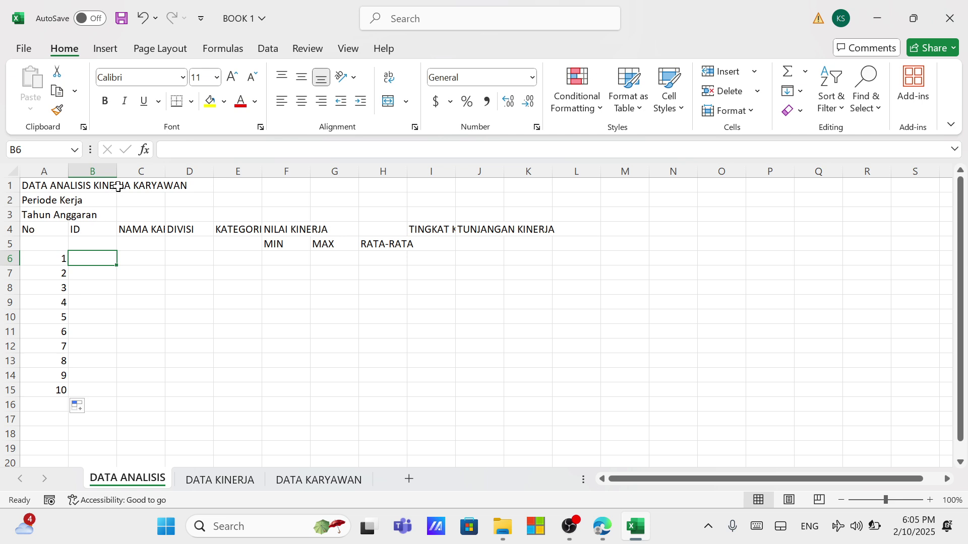
double_click(167, 173)
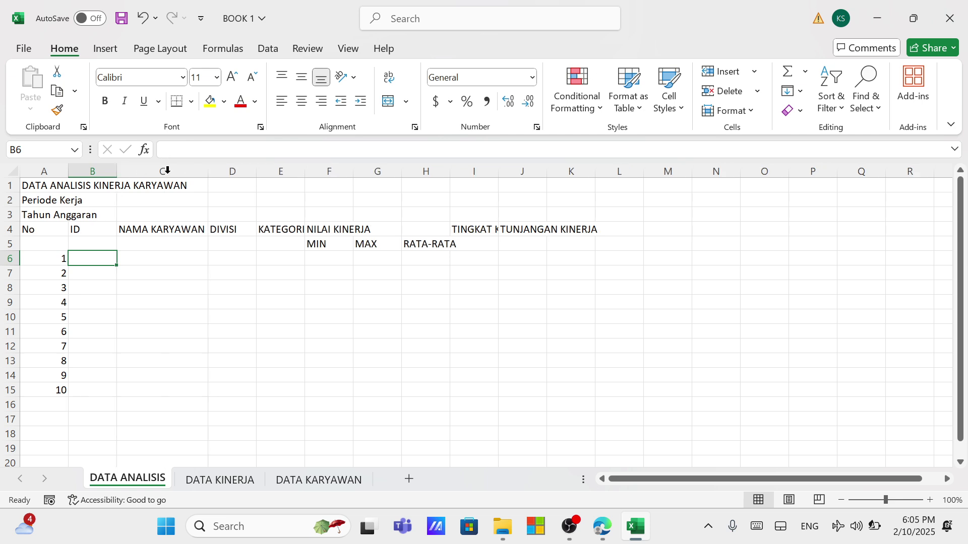
mouse_move(257, 172)
mouse_down()
mouse_move(294, 170)
mouse_move(270, 179)
mouse_up()
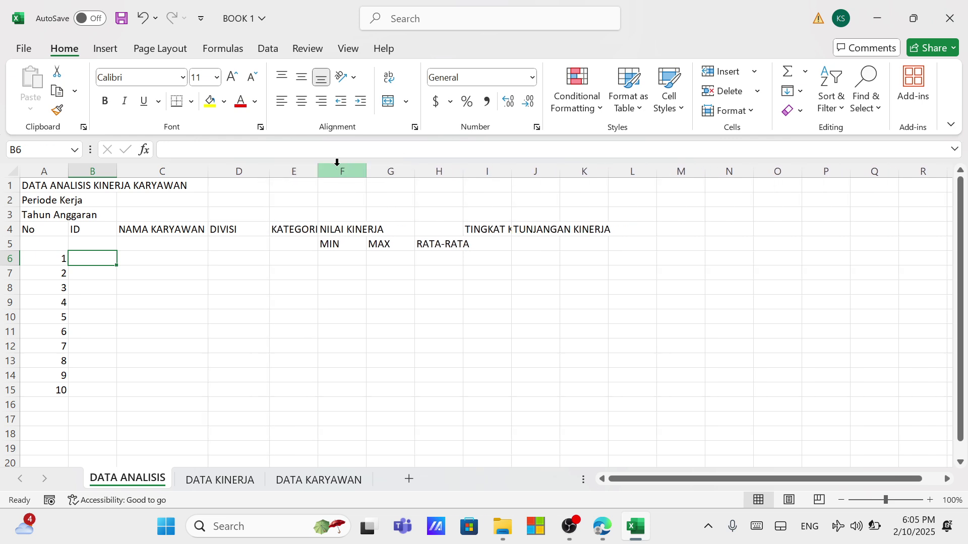
double_click(318, 172)
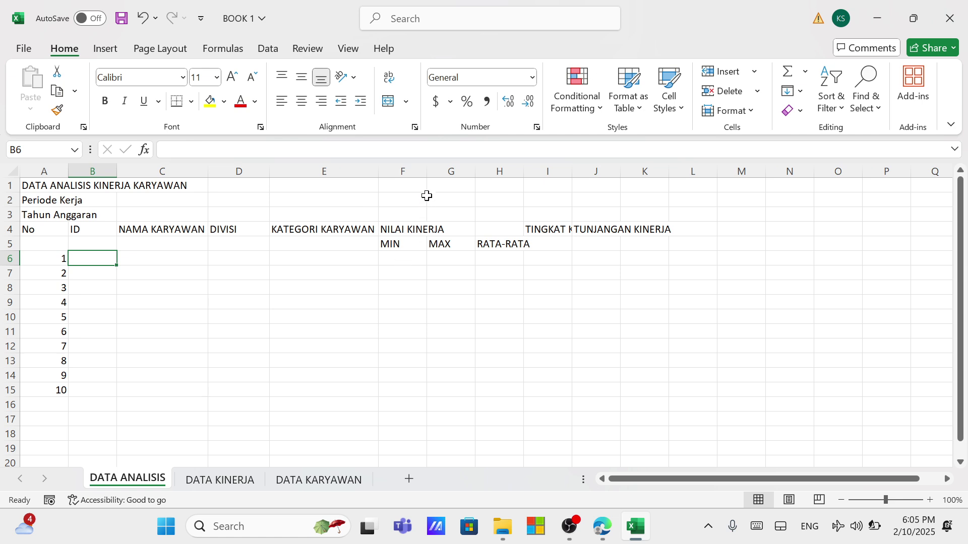
double_click(526, 171)
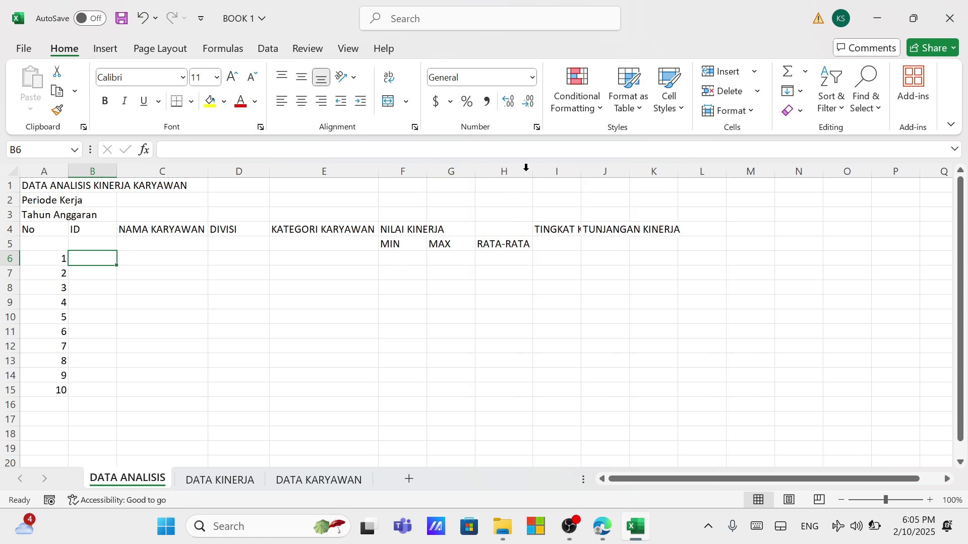
double_click(580, 172)
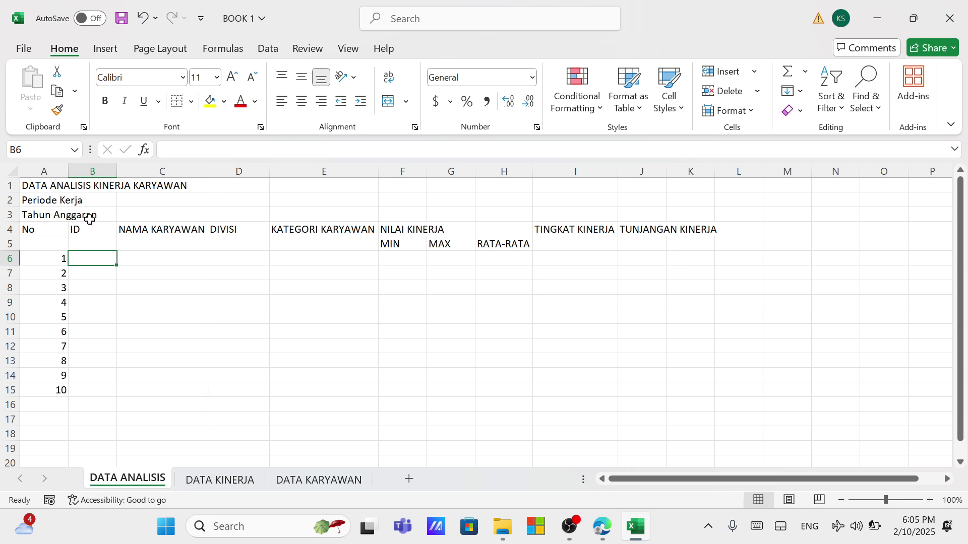
Step: Apply all borders to A4:J15 and widen column J to fit the TUNJANGAN KINERJA heading
drag(36, 231, 642, 392)
click(192, 101)
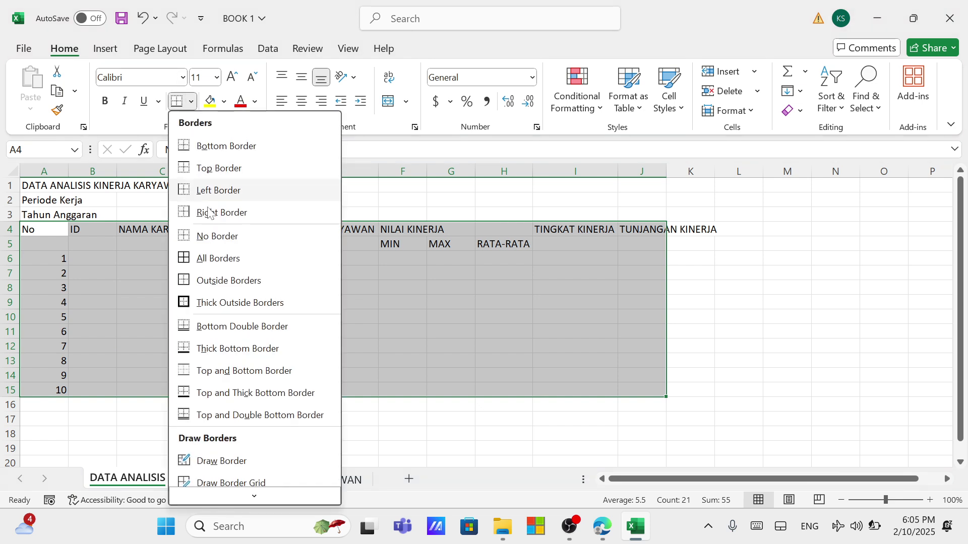
click(255, 262)
click(728, 299)
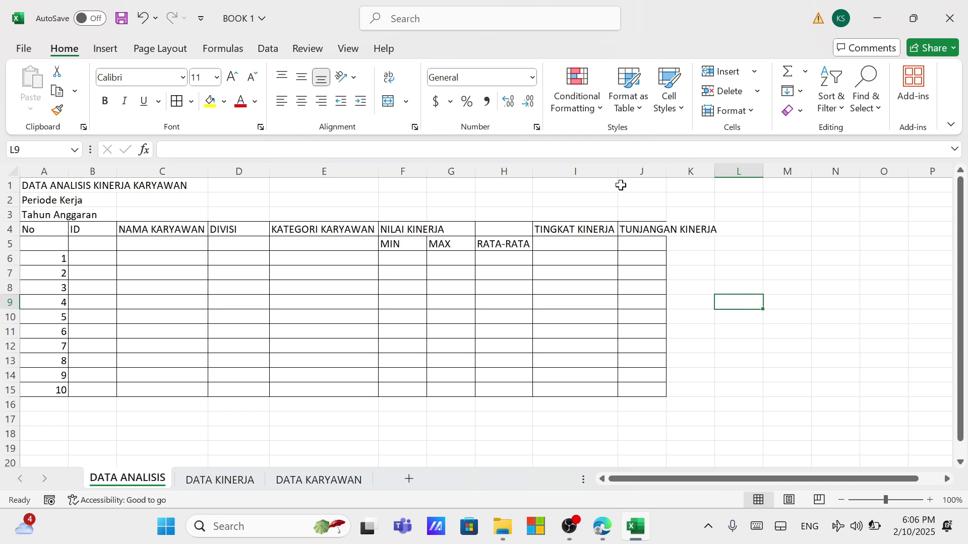
drag(666, 170, 721, 171)
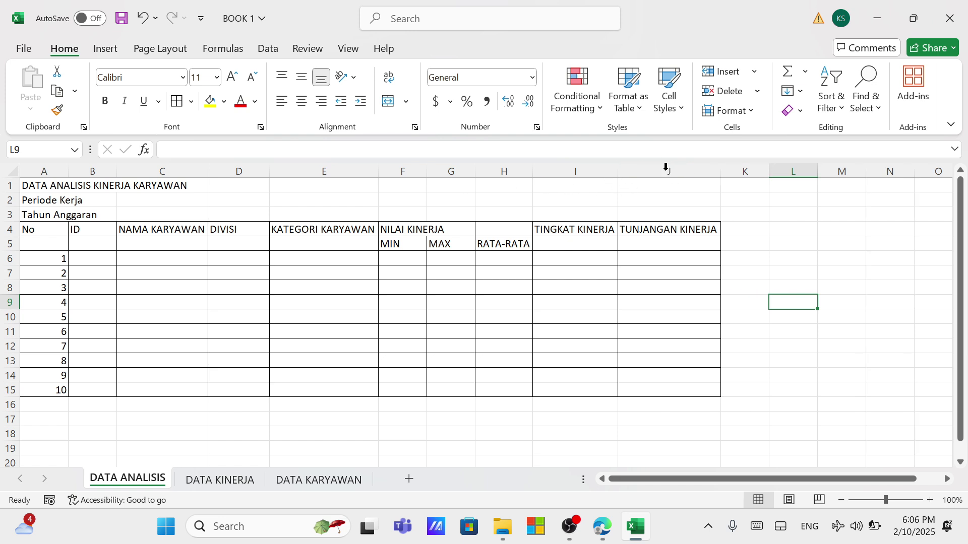
click(714, 302)
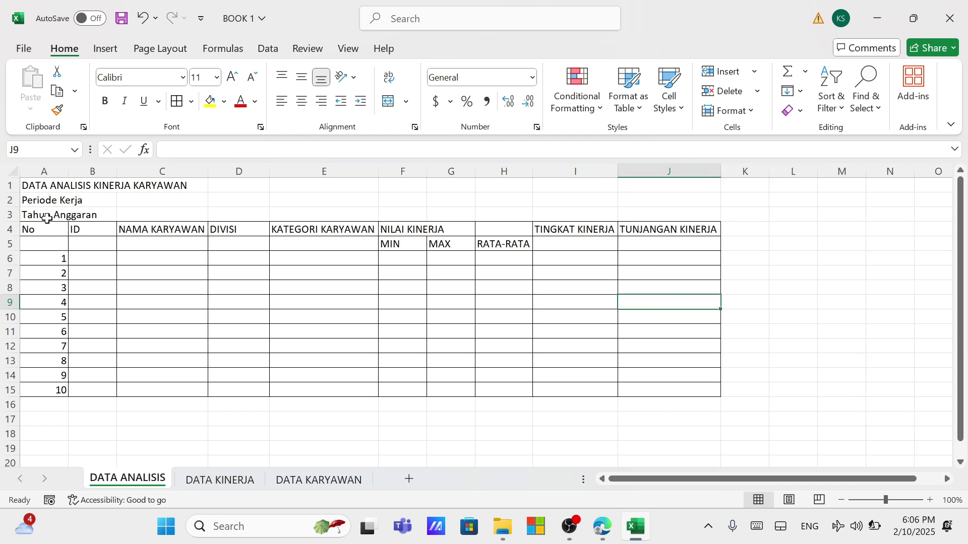
Step: Merge and center the No, ID, NAMA KARYAWAN, DIVISI and KATEGORI KARYAWAN headings, each over rows 4 and 5
drag(49, 229, 49, 241)
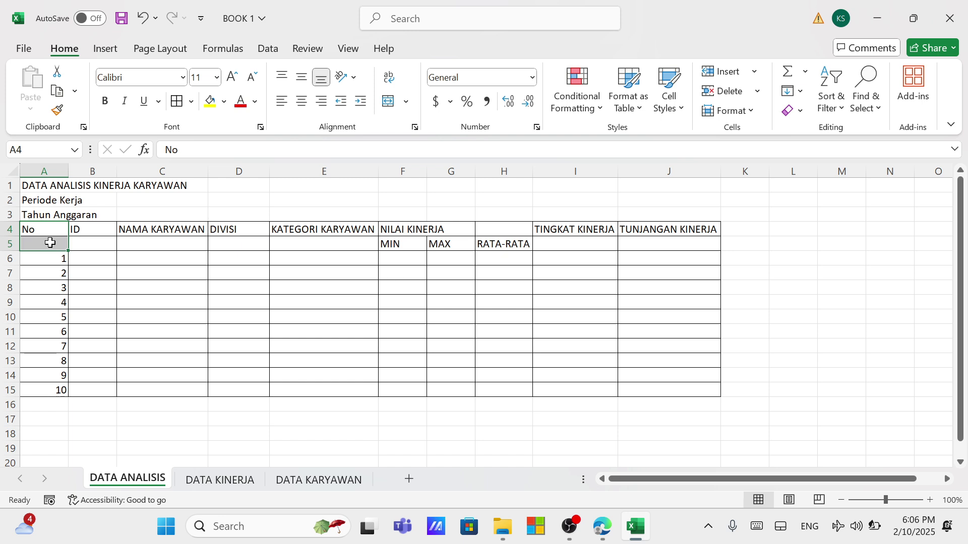
click(388, 101)
drag(95, 235, 94, 246)
click(387, 102)
drag(201, 223, 243, 238)
click(387, 101)
click(387, 101)
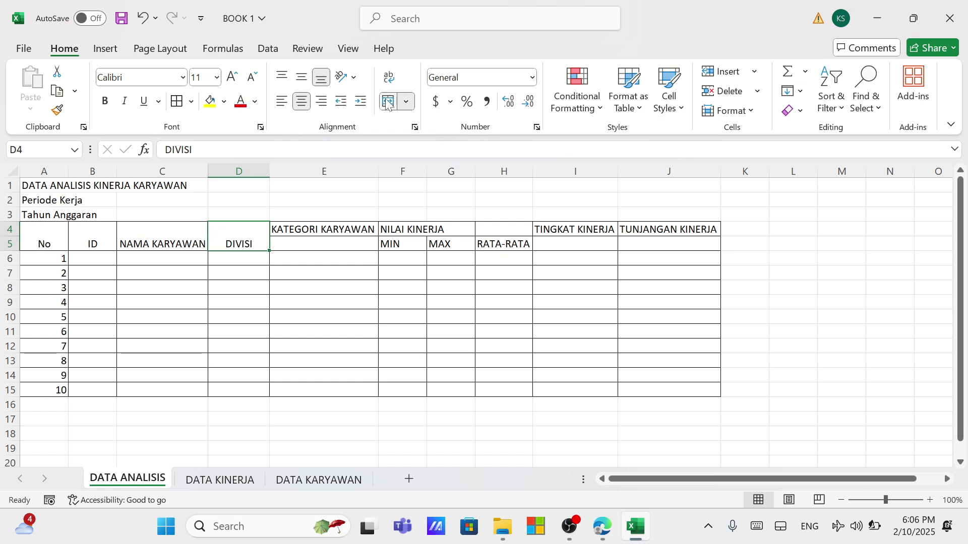
drag(332, 225, 318, 241)
click(335, 241)
click(388, 102)
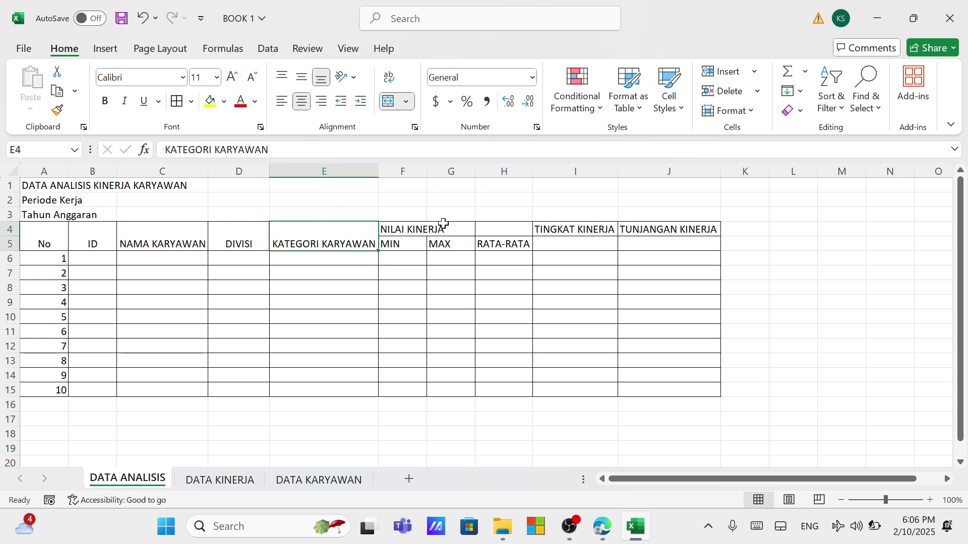
Step: Merge and center TINGKAT KINERJA over I4:I5 and TUNJANGAN KINERJA over J4:J5
click(586, 232)
drag(586, 232, 584, 243)
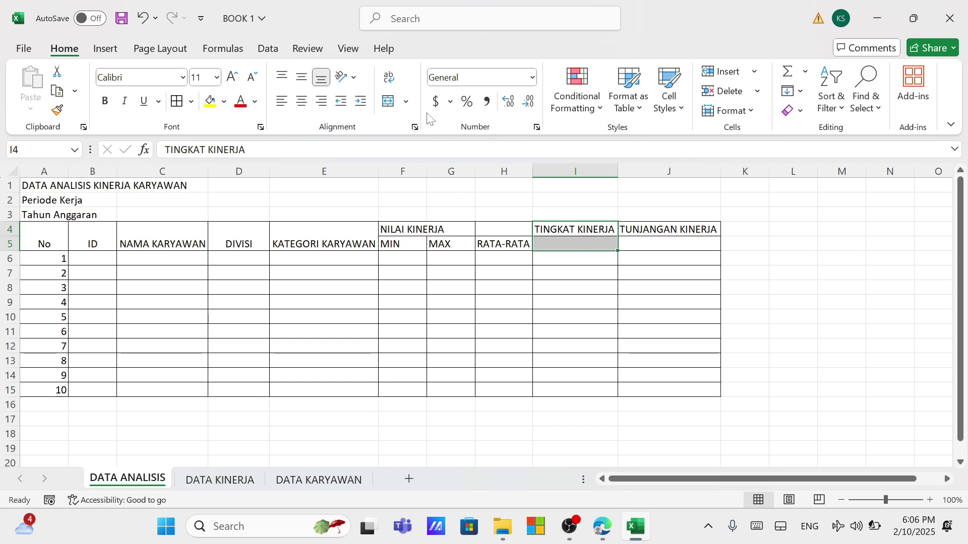
click(392, 99)
drag(656, 231, 663, 243)
click(393, 101)
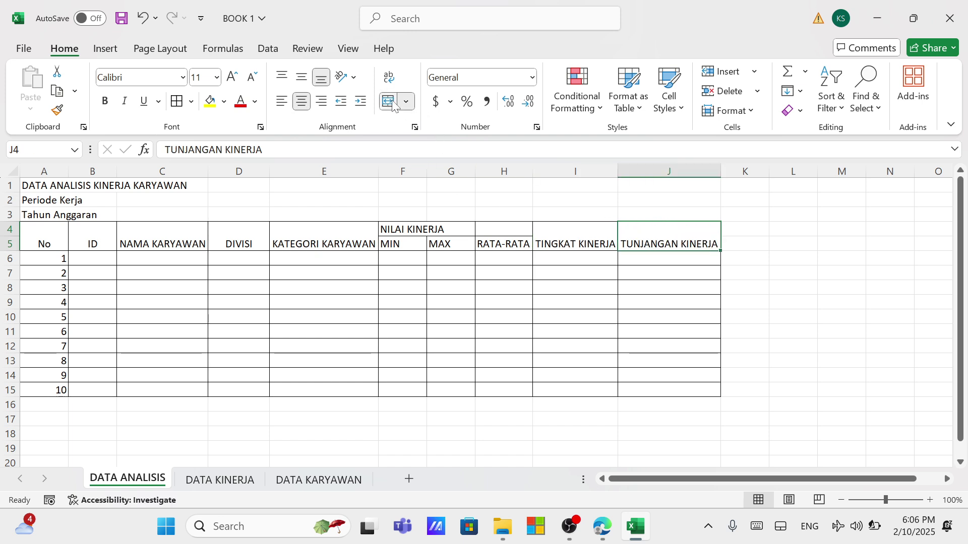
click(542, 301)
Step: Vertically middle-align the table headings in A4:J5
drag(43, 228, 619, 243)
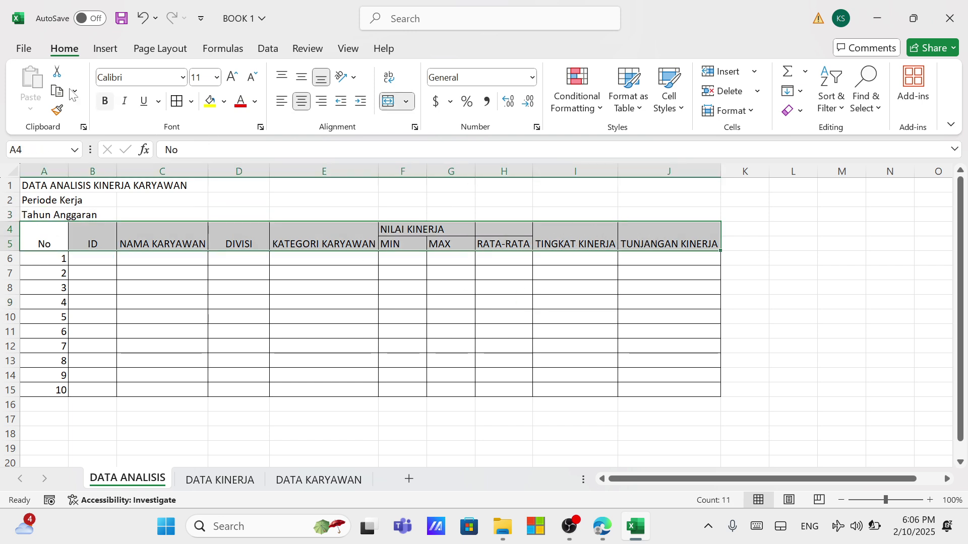
click(301, 77)
click(483, 258)
Step: Merge F4:H4 across and horizontally center NILAI KINERJA and its subheadings in F5:H5
drag(387, 228, 501, 225)
click(407, 101)
click(421, 144)
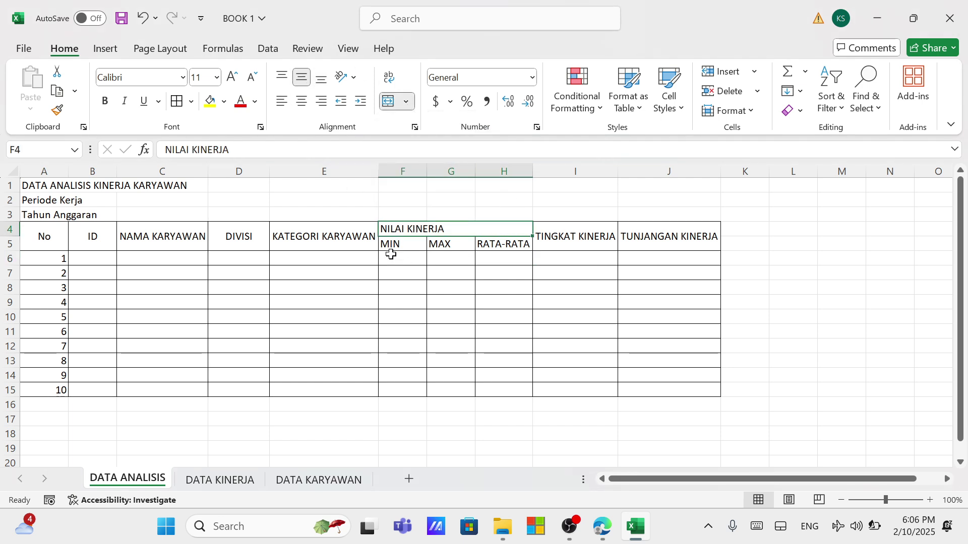
click(302, 102)
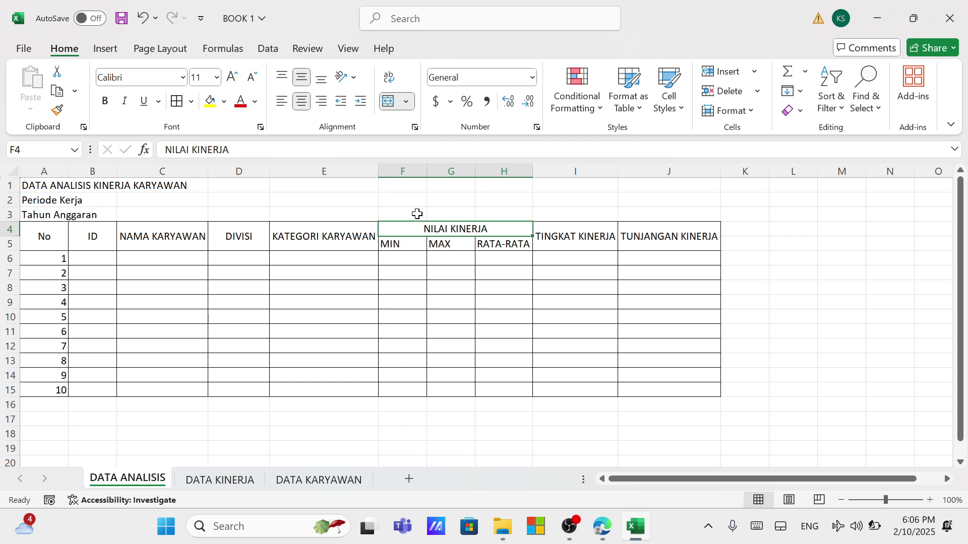
drag(400, 246, 503, 244)
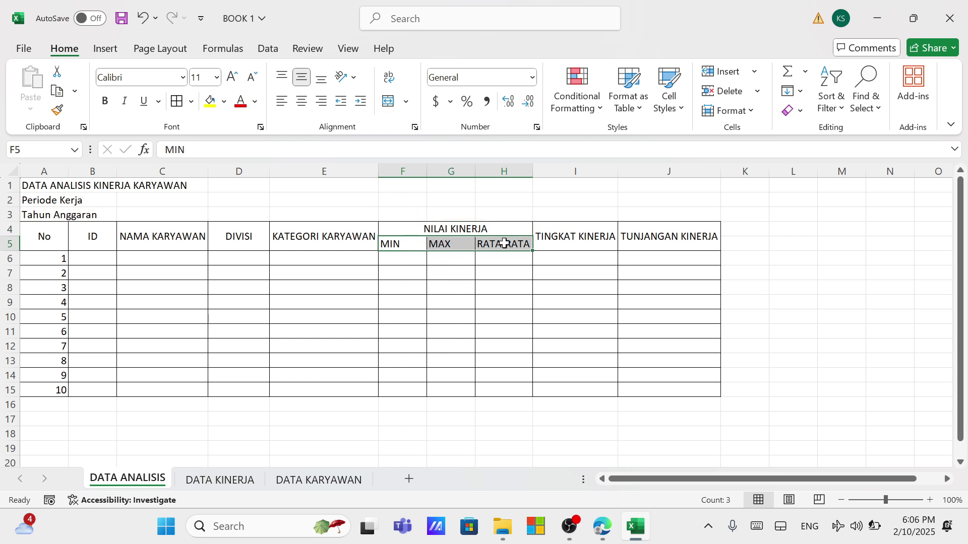
click(302, 100)
click(542, 259)
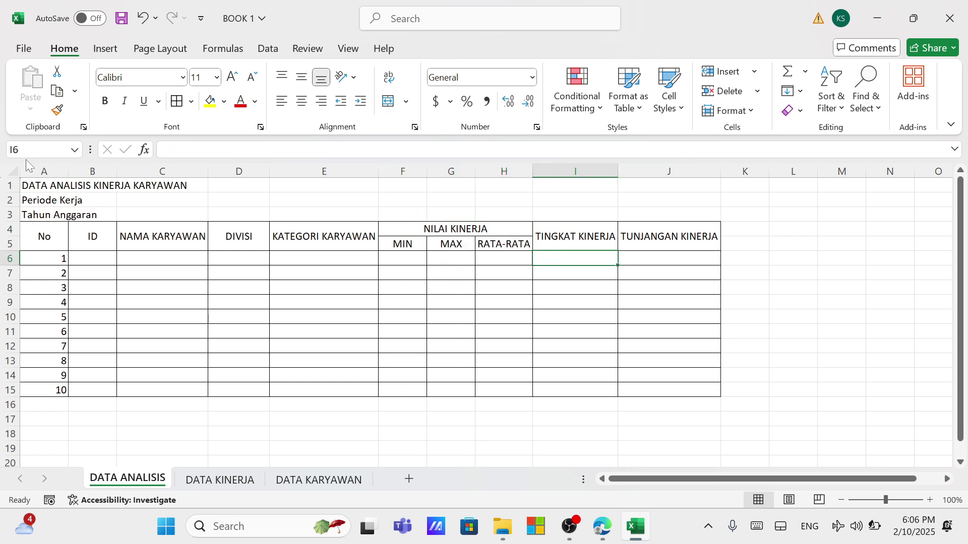
Step: Merge A1:J1 across and center the DATA ANALISIS KINERJA KARYAWAN title horizontally and vertically
drag(33, 186, 659, 185)
click(406, 101)
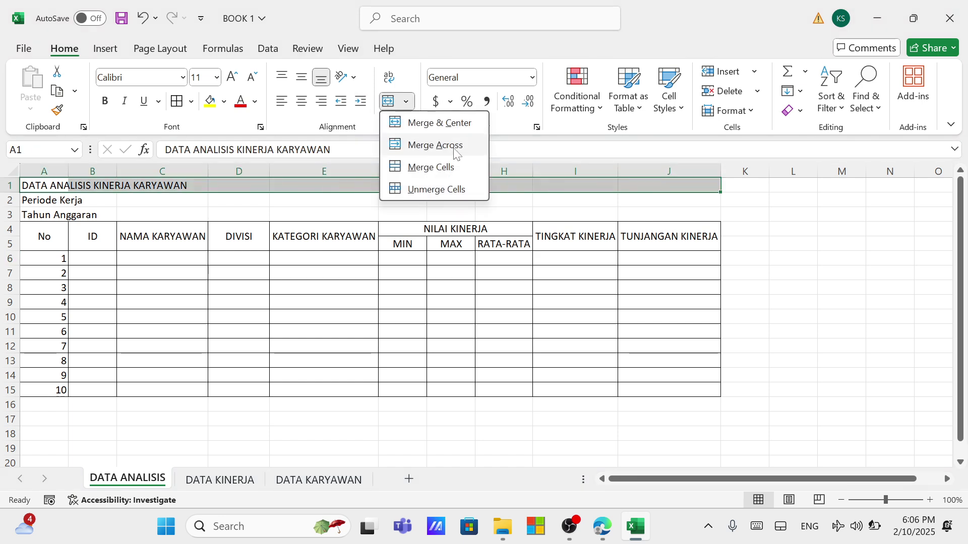
click(456, 146)
click(301, 101)
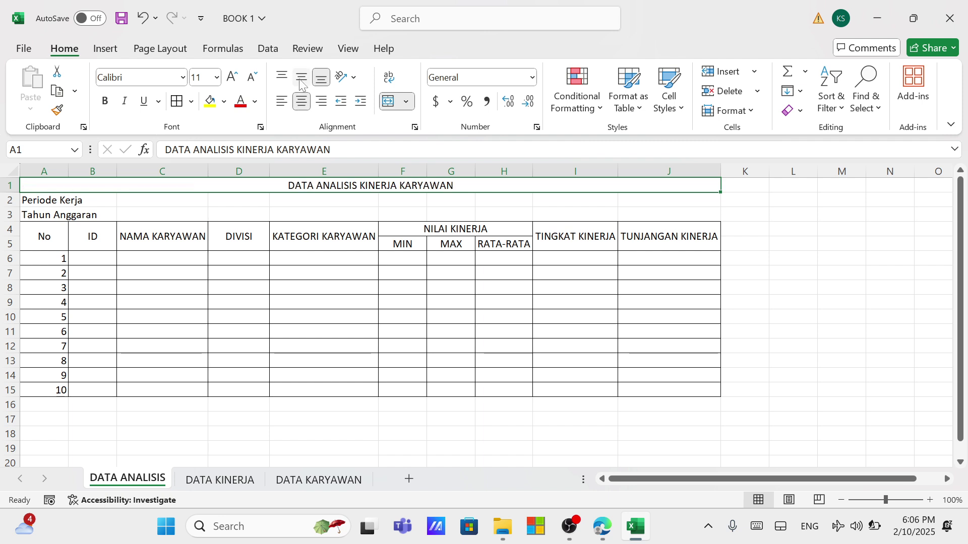
click(301, 77)
Step: Set the table title in row 1 to font size 14 and make it bold
click(232, 78)
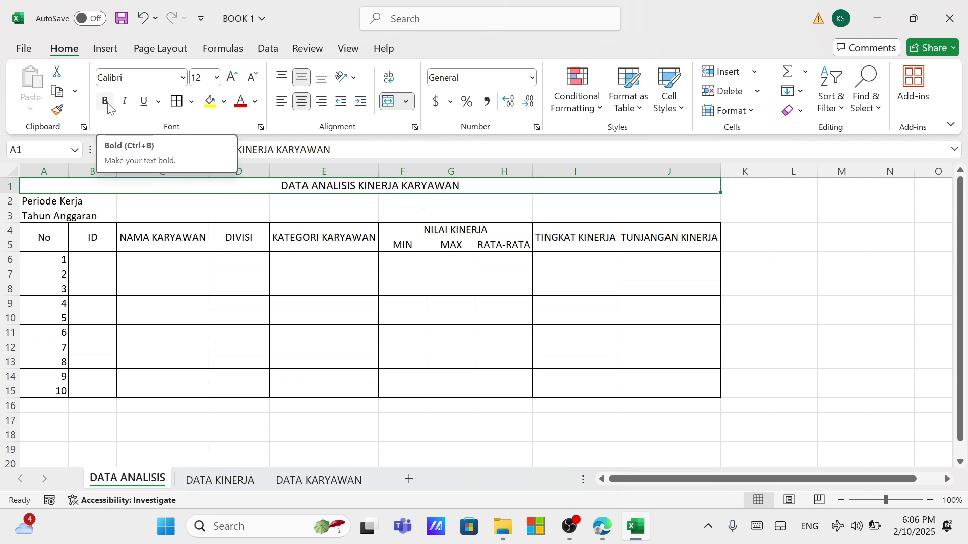
click(234, 79)
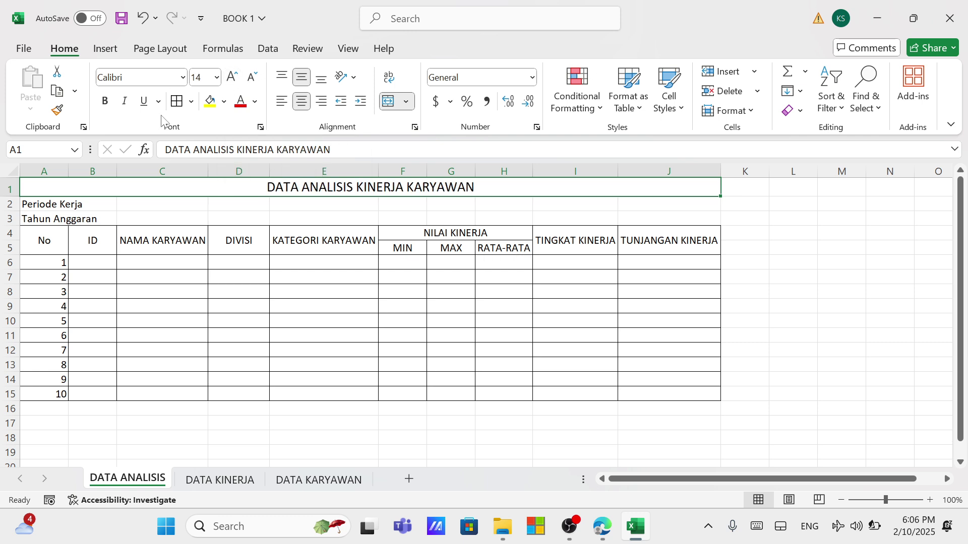
click(103, 101)
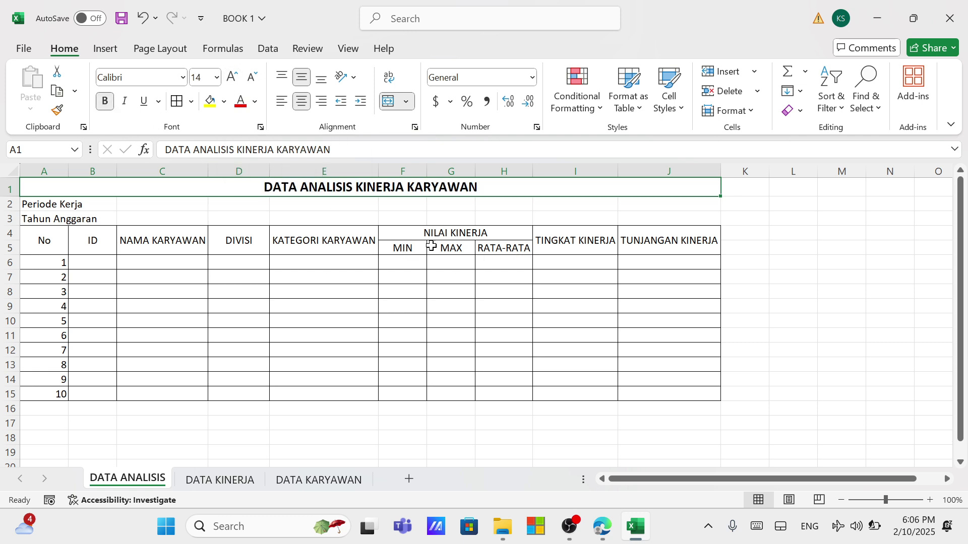
click(457, 248)
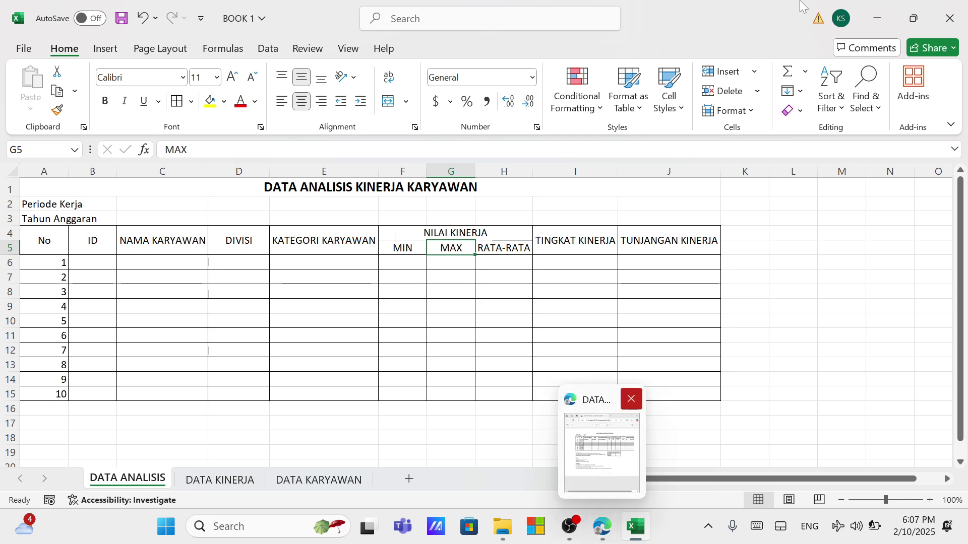
Step: Merge the Periode Kerja and Tahun Anggaran labels across columns A and B in rows 2 and 3
click(914, 18)
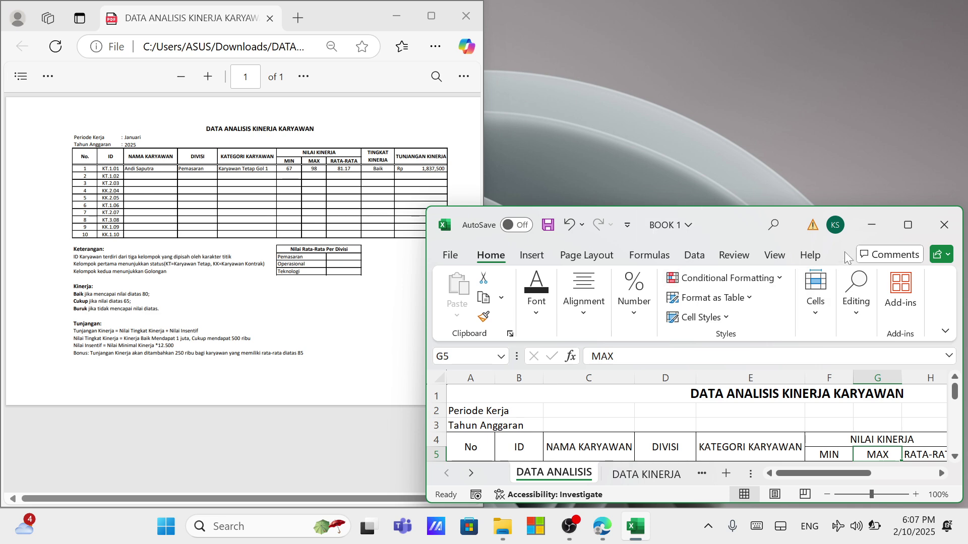
click(902, 226)
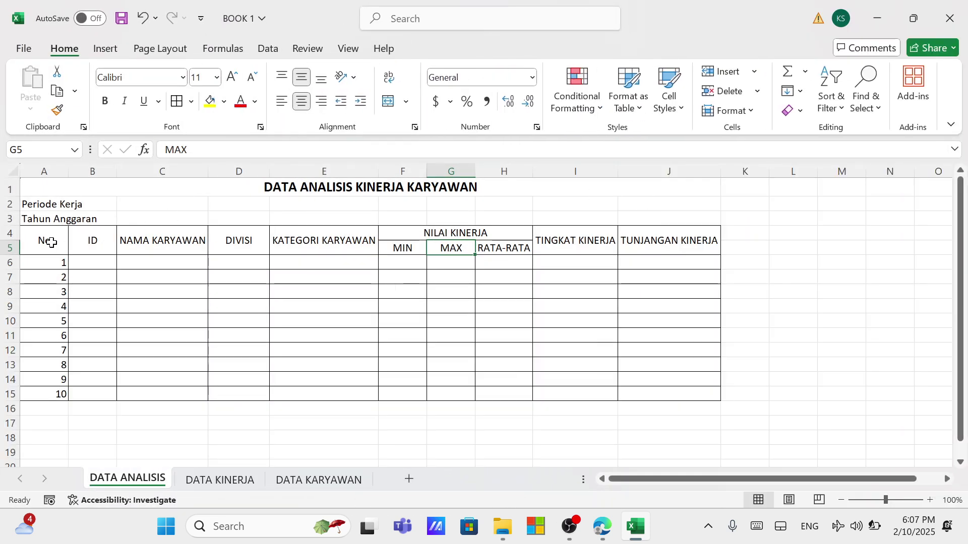
click(109, 204)
drag(26, 204, 102, 215)
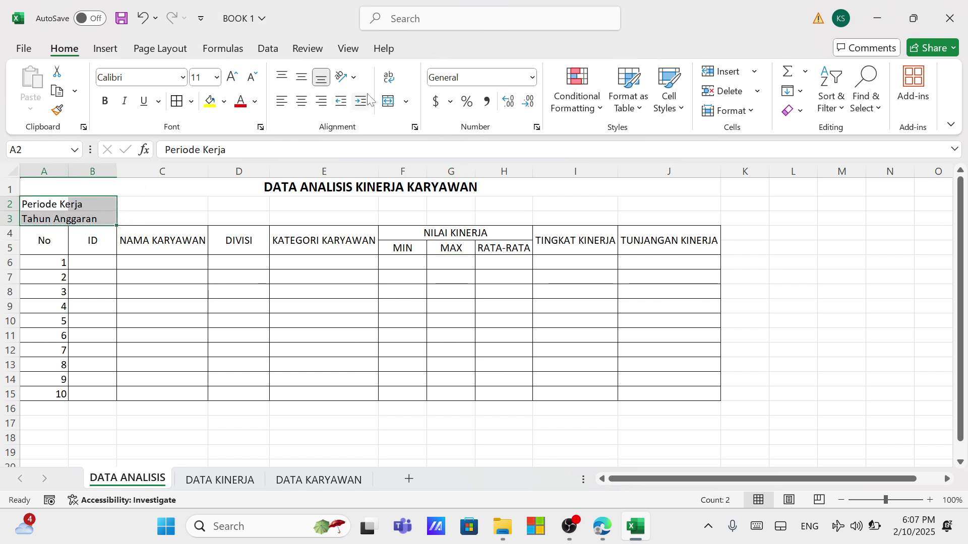
click(406, 102)
click(404, 145)
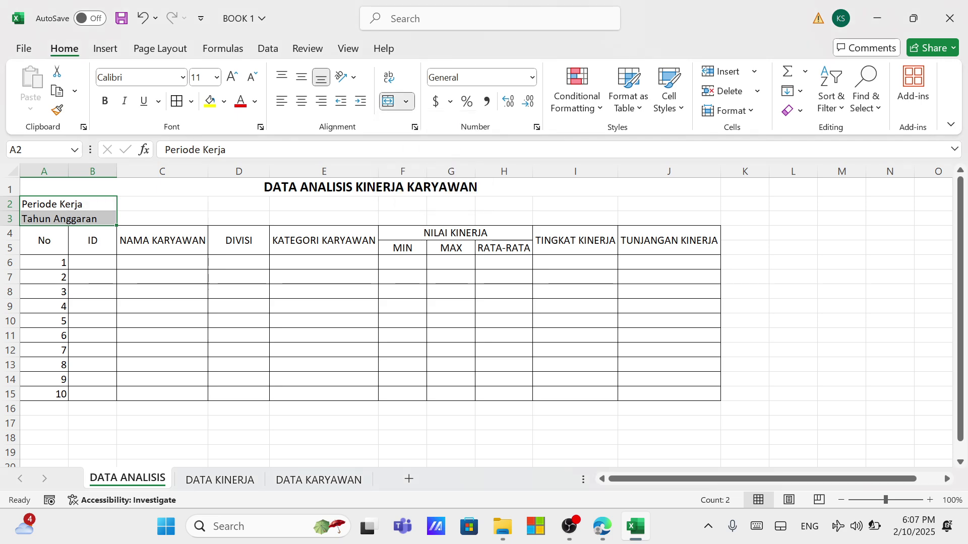
Step: Check in the reference PDF how the Periode Kerja and Tahun Anggaran lines are laid out
click(536, 127)
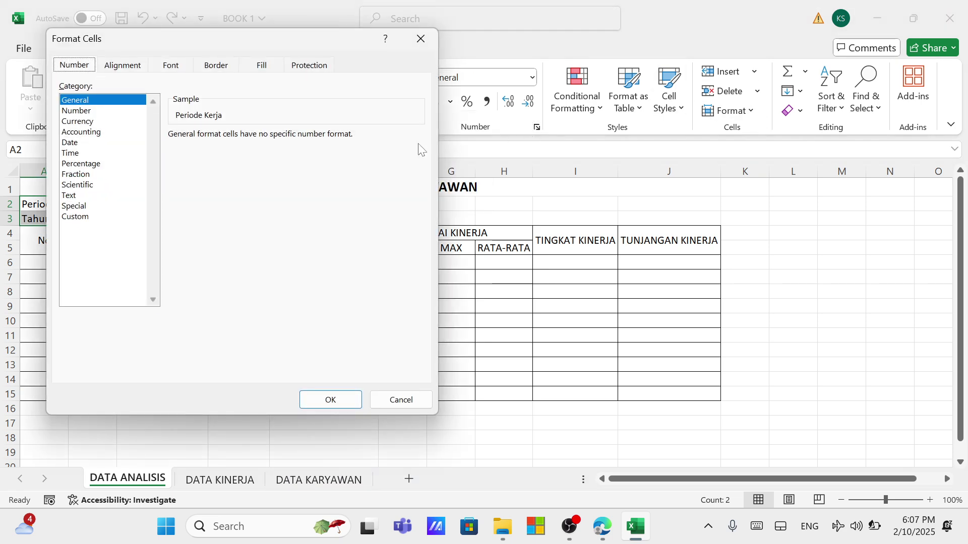
click(418, 41)
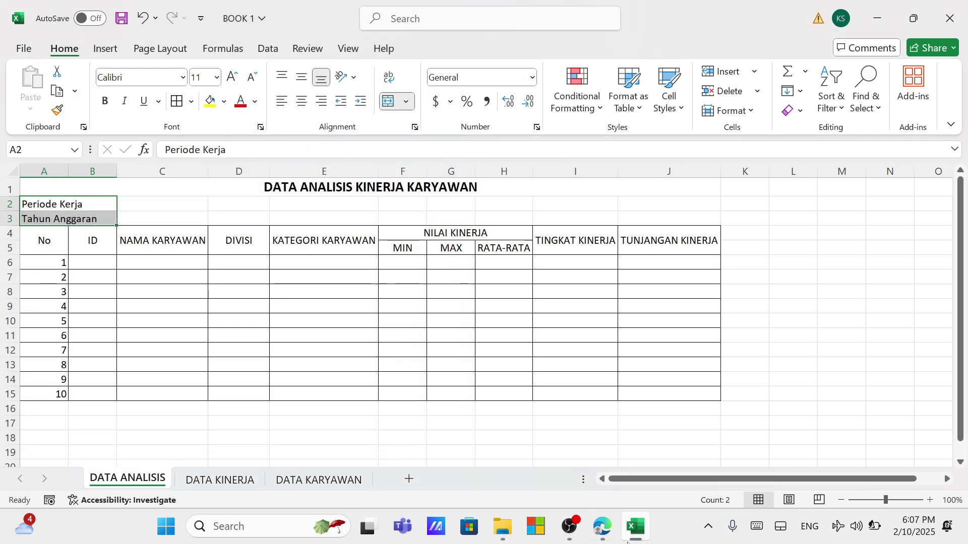
mouse_move(602, 527)
click(588, 480)
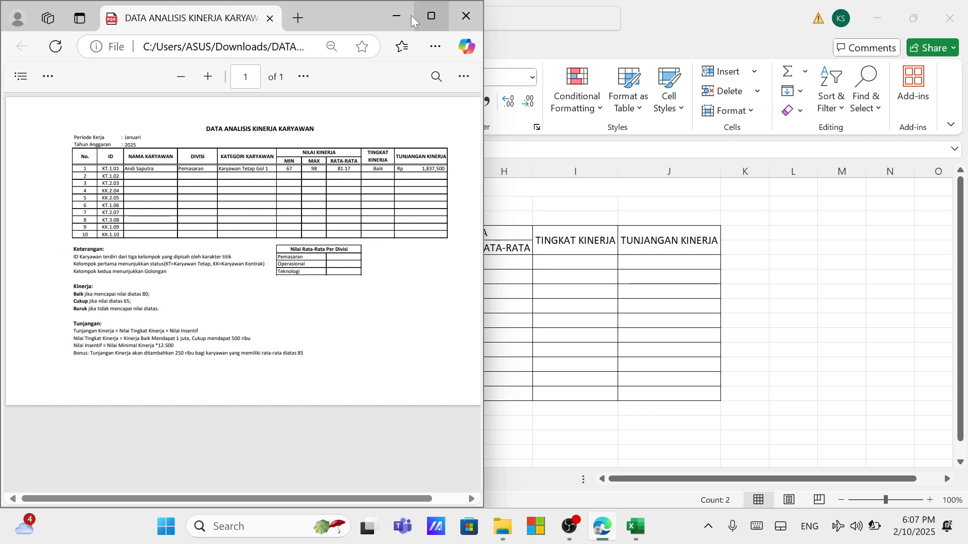
click(397, 16)
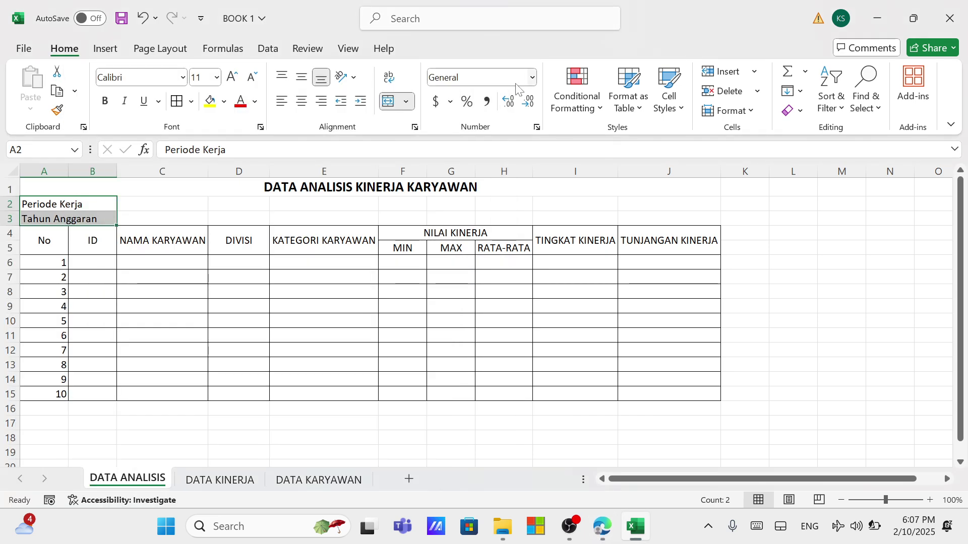
Step: Apply the custom number format @* ":" to the Periode Kerja and Tahun Anggaran labels in A2:B3
click(536, 128)
click(89, 216)
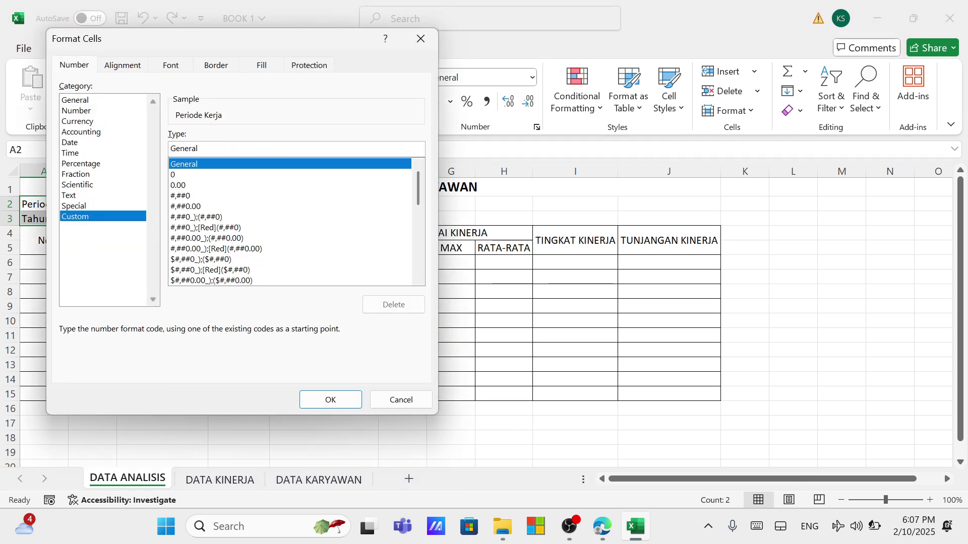
key(BackSpace)
key(BackSpace)
key(BackSpace)
key(BackSpace)
key(BackSpace)
key(BackSpace)
key(BackSpace)
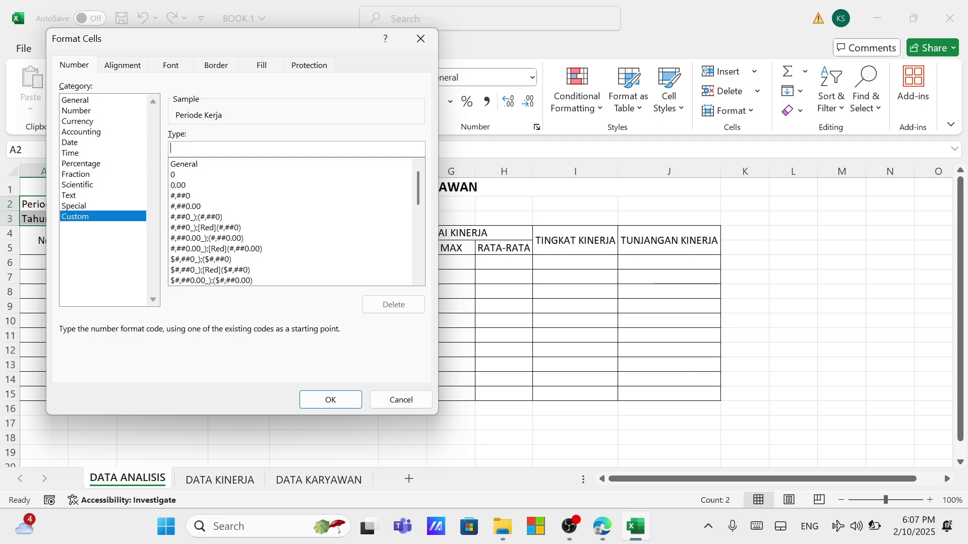
text(@* ":)
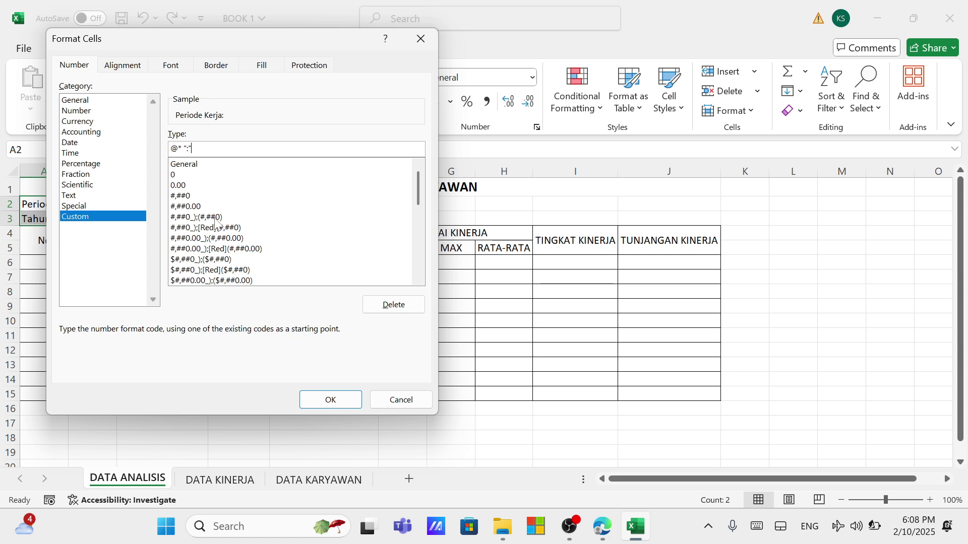
click(333, 401)
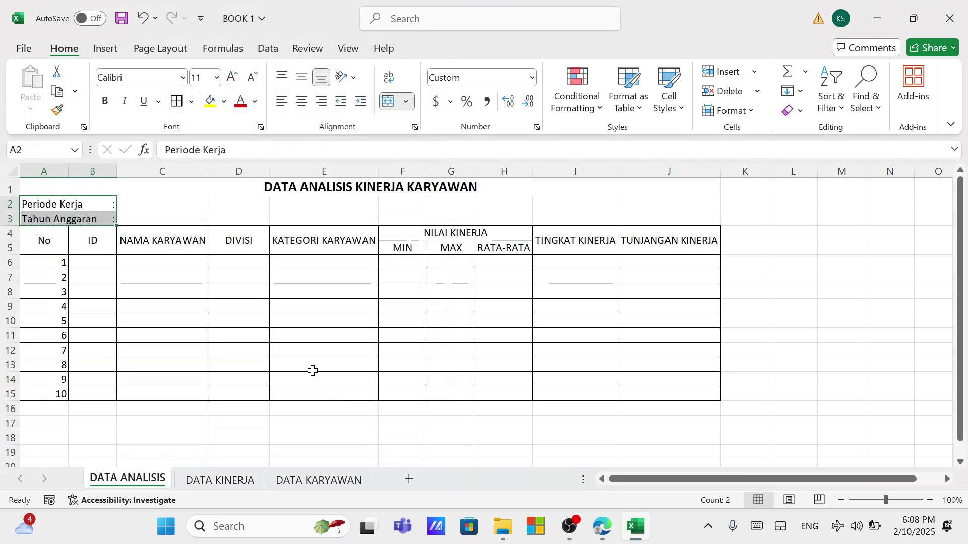
Step: Enter Januari in C2 as the work period and 2025 in C3 as the budget year
click(146, 220)
drag(104, 204, 108, 218)
click(142, 205)
text(Januari)
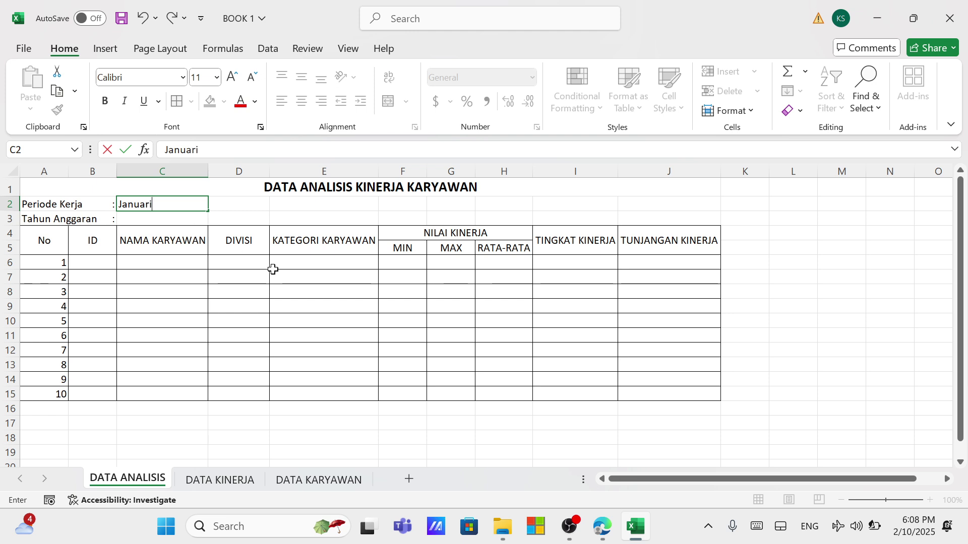
key(Return)
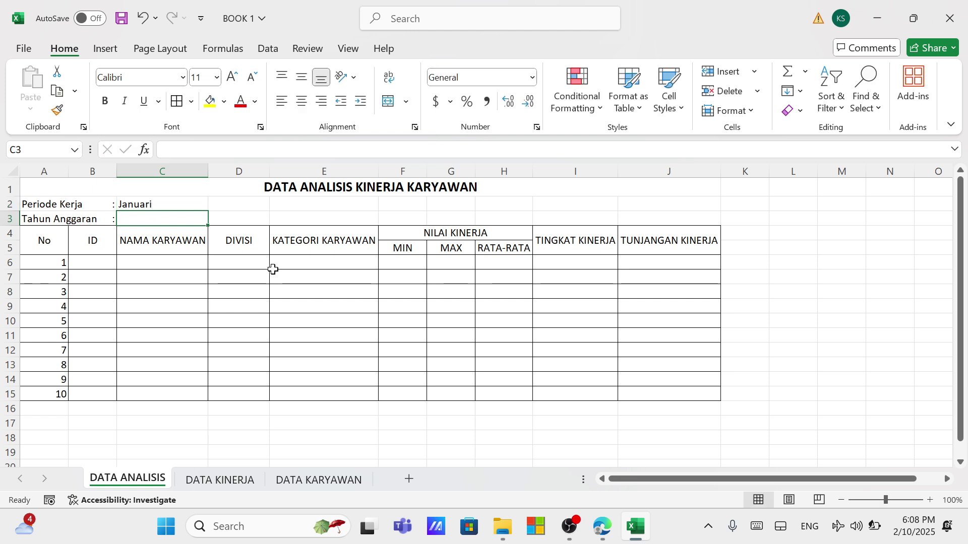
text(2025)
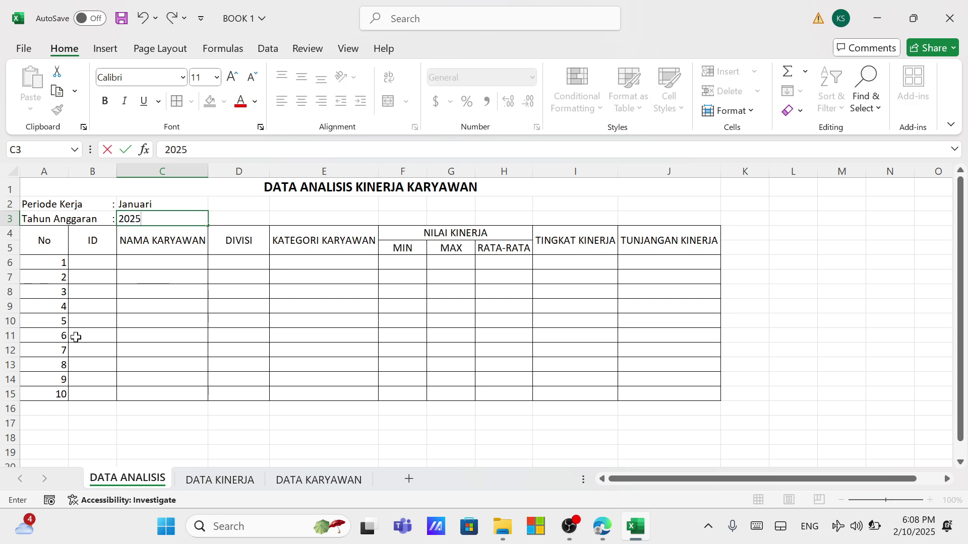
Step: Make all table headings in A4:J5 bold
drag(45, 241, 671, 235)
click(105, 101)
click(255, 276)
Step: Increase the height of row 4 and widen the RATA-RATA and KATEGORI KARYAWAN columns slightly
drag(10, 240, 11, 249)
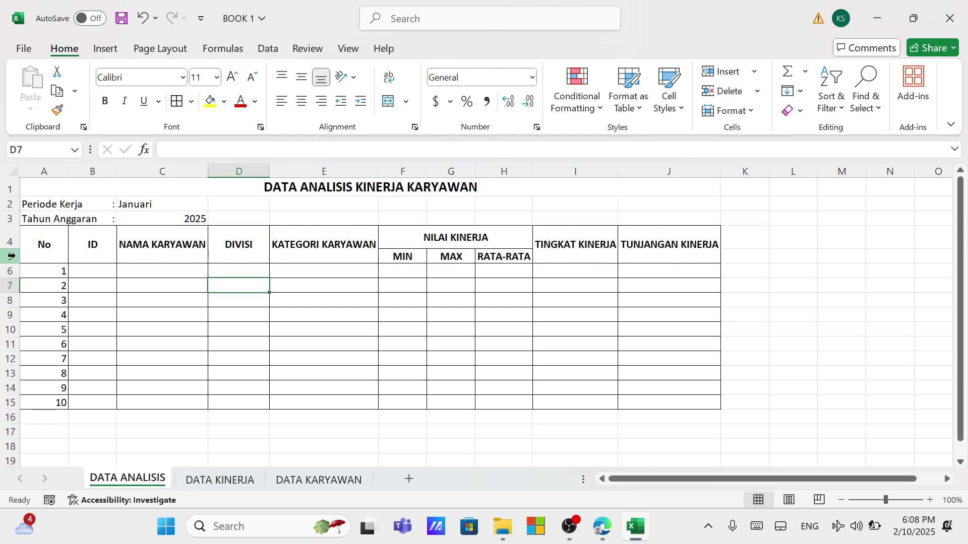
click(627, 334)
drag(530, 171, 538, 170)
drag(378, 168, 401, 169)
Step: Left-align and vertically middle-align the year 2025 in C3
click(180, 217)
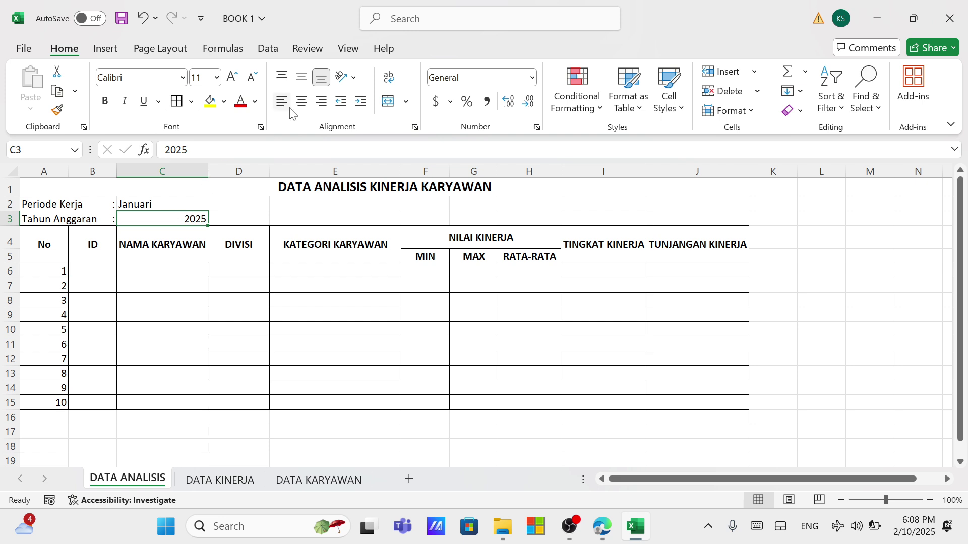
click(301, 100)
click(282, 77)
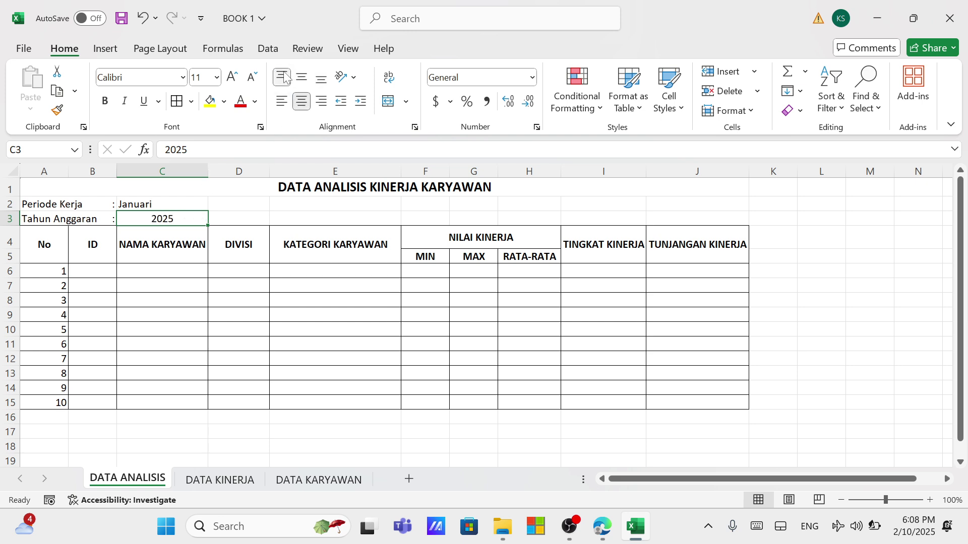
click(280, 78)
click(281, 101)
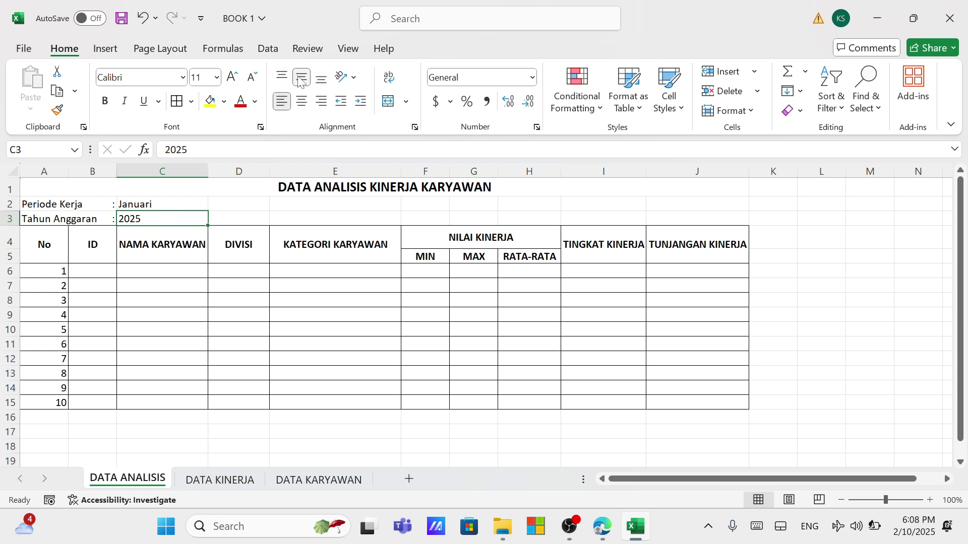
click(301, 79)
click(503, 331)
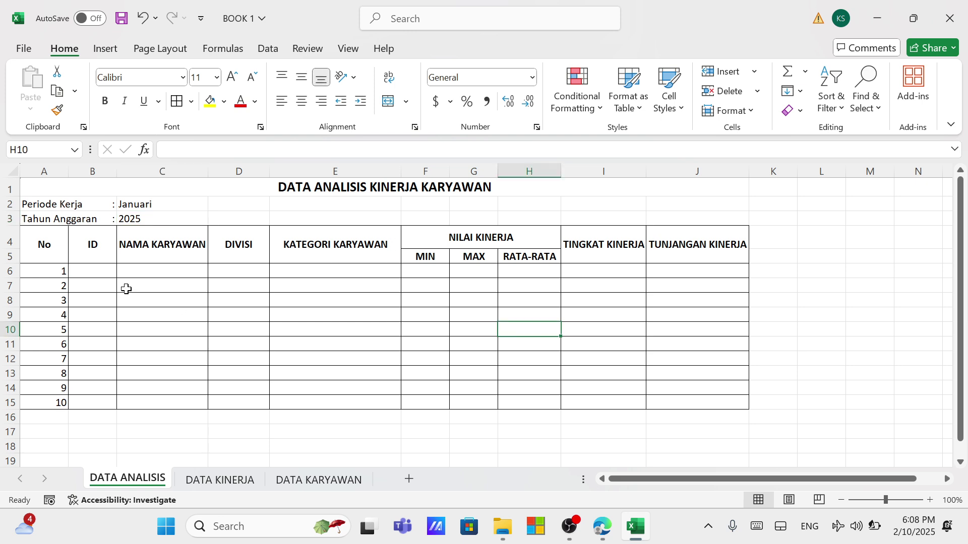
click(835, 358)
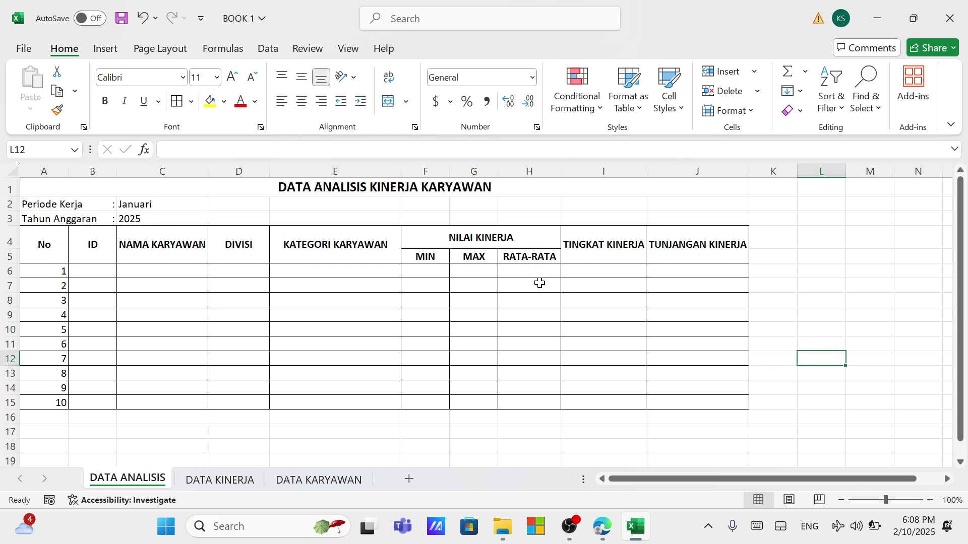
Step: Center the row numbers in A6:A15 horizontally and vertically
drag(60, 270, 56, 400)
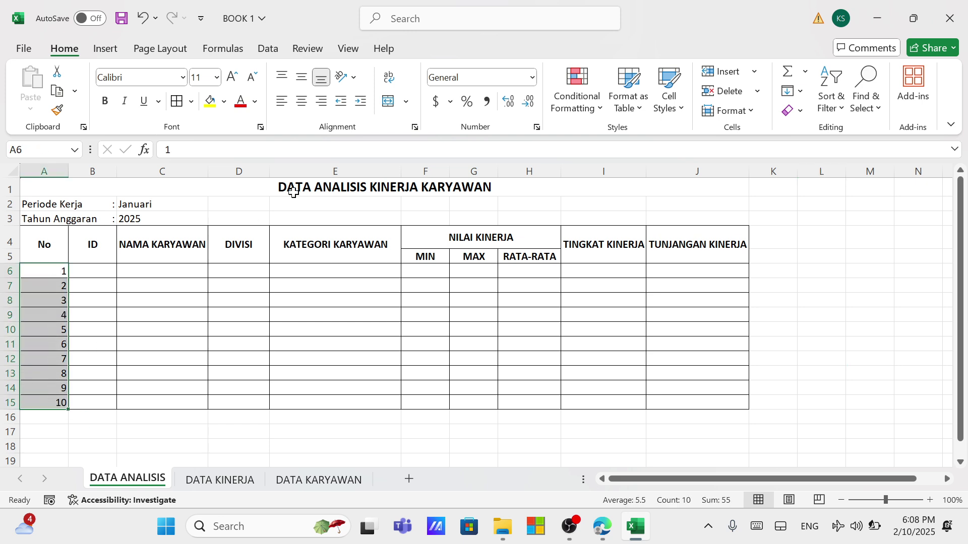
click(302, 101)
click(301, 78)
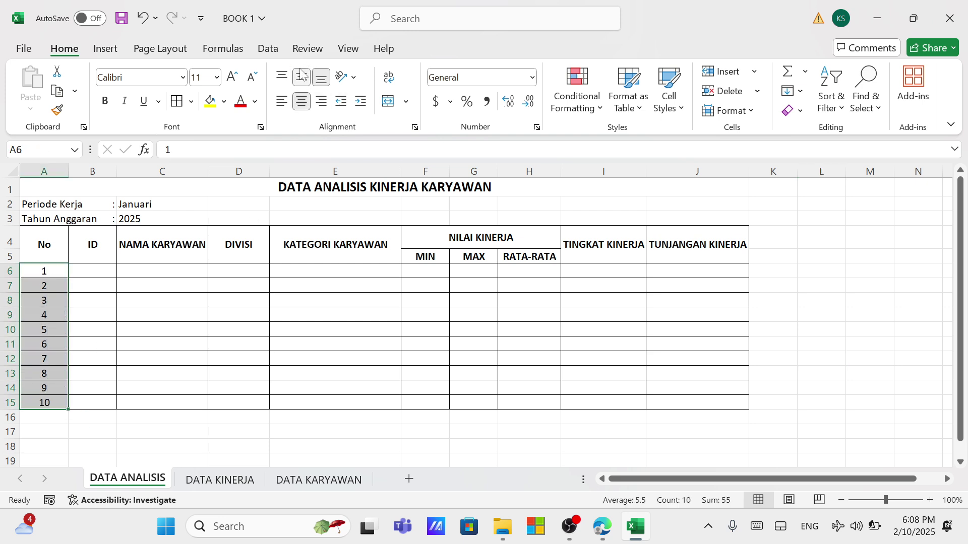
Step: Examine the enlarged reference PDF beside the workbook for the employee table contents, then return the workbook to full screen
mouse_move(605, 538)
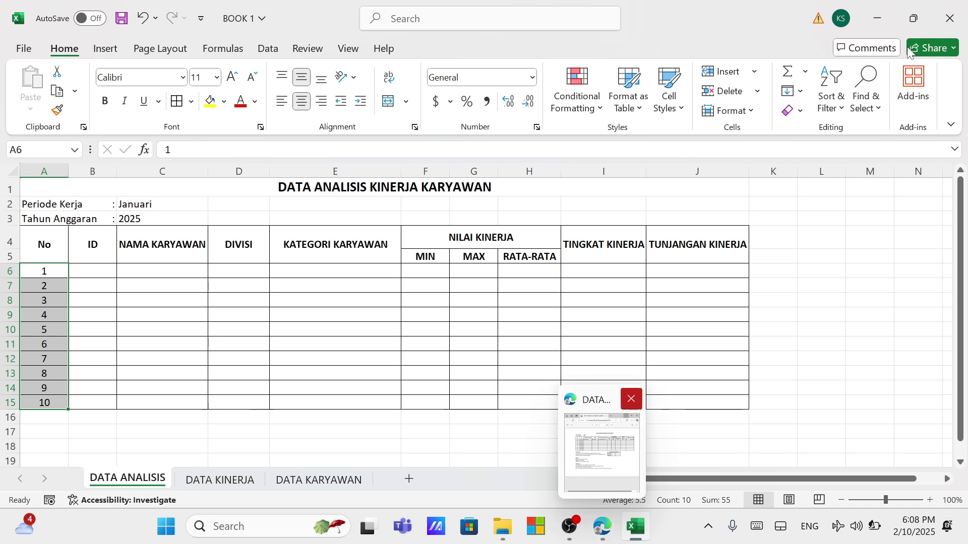
mouse_move(905, 23)
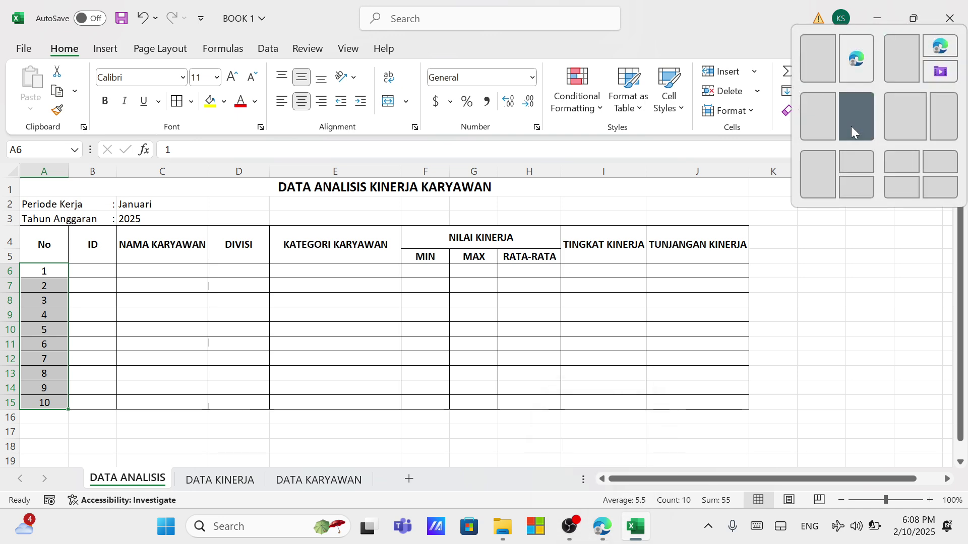
click(850, 126)
click(129, 173)
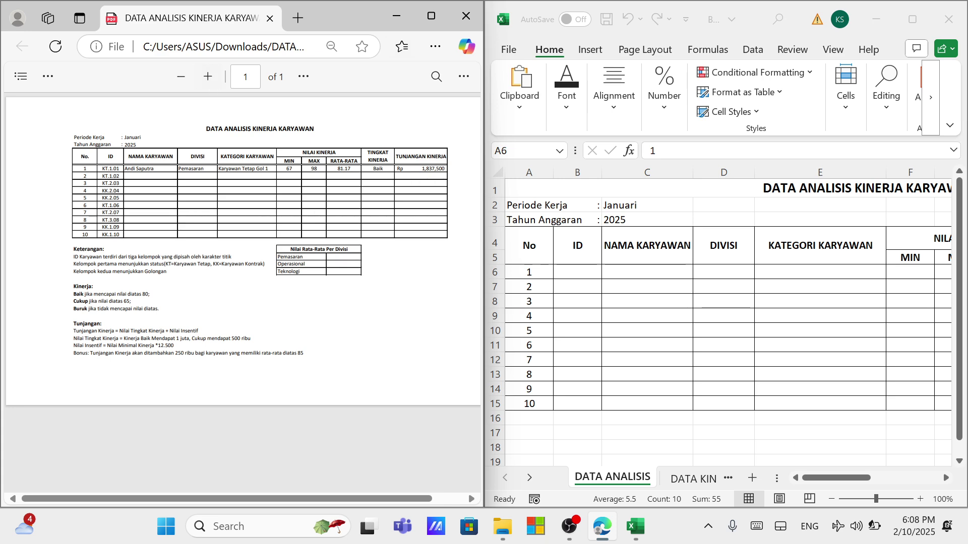
click(208, 77)
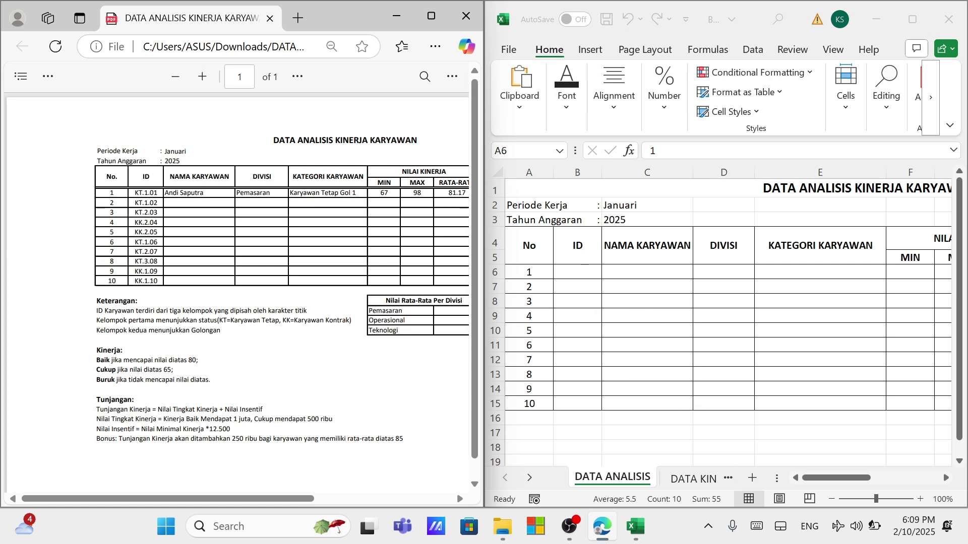
click(396, 16)
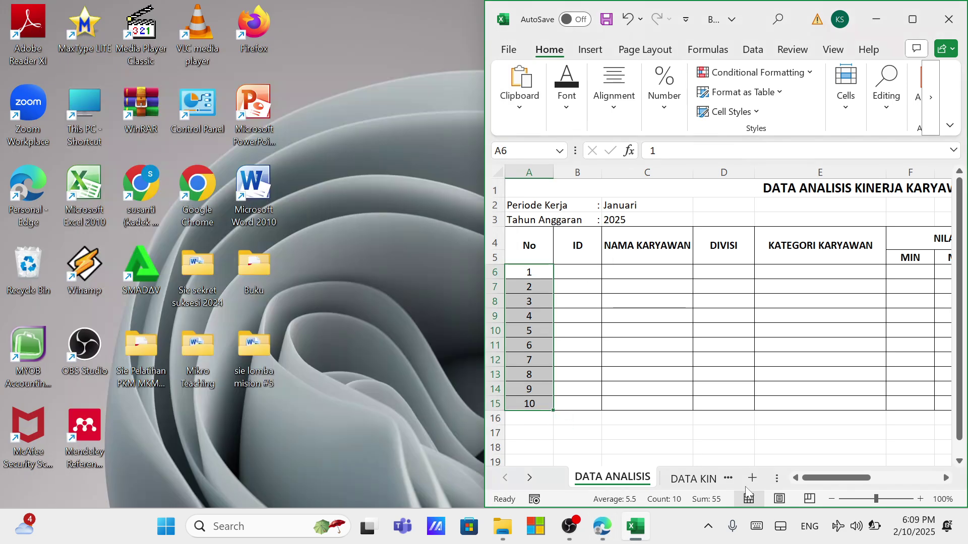
click(913, 19)
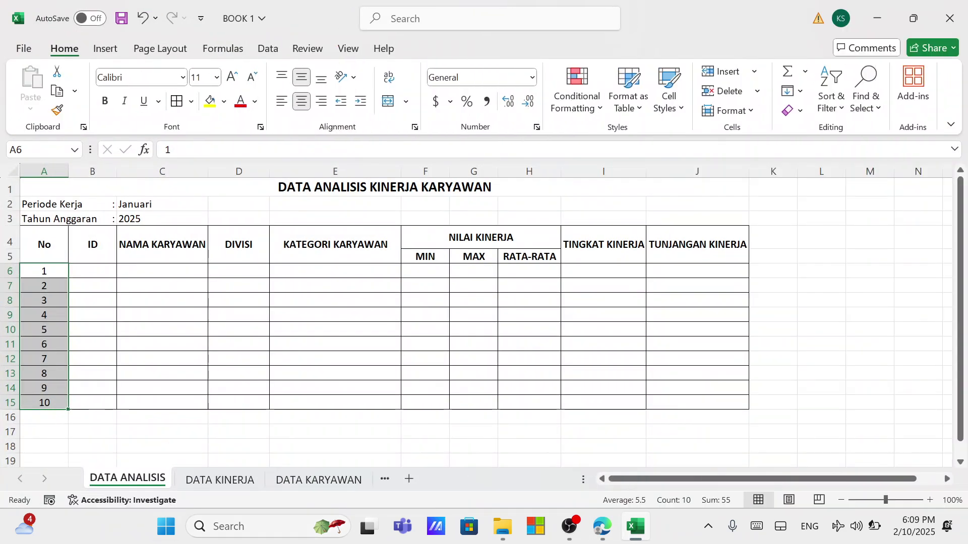
Step: Examine the source tables on the DATA KARYAWAN and DATA KINERJA worksheets, then return to DATA ANALISIS
click(323, 481)
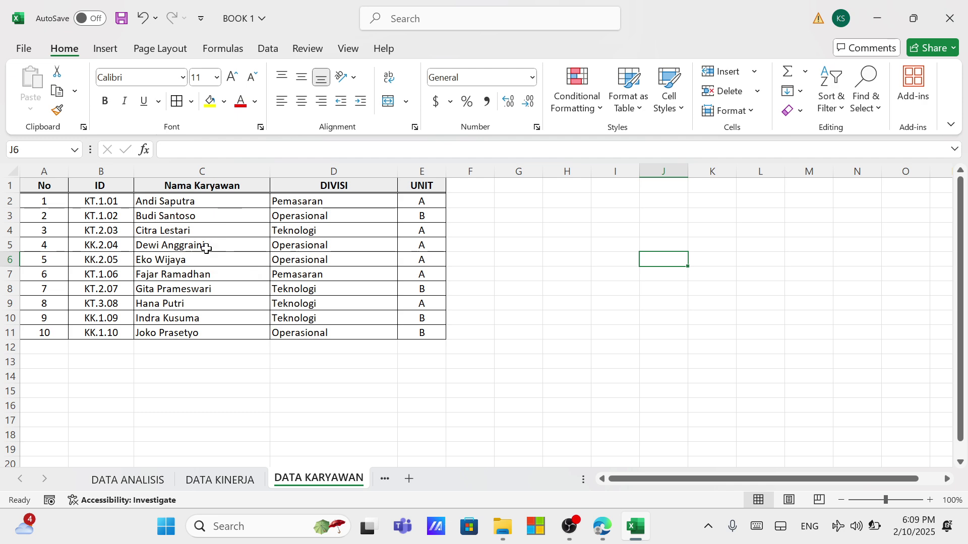
click(220, 479)
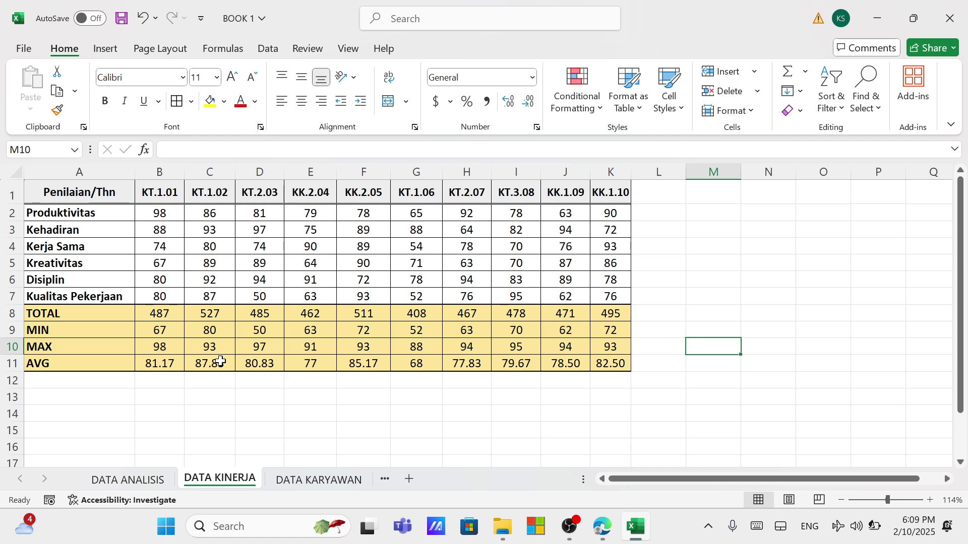
click(319, 481)
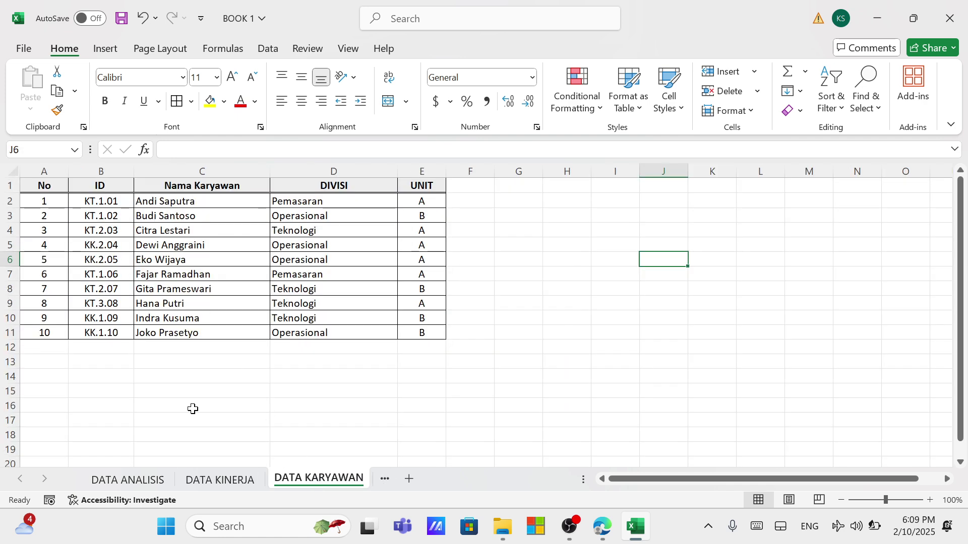
click(128, 480)
Step: Enter =VLOOKUP(A6,'DATA KARYAWAN'!$A$1:$E$11,2,0) in B6 to retrieve the first employee's ID
click(100, 271)
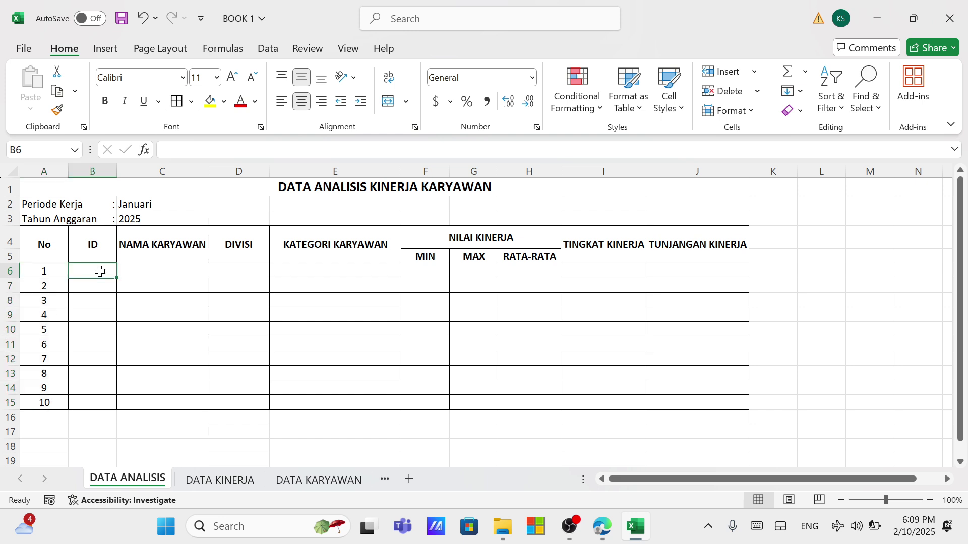
text(=v)
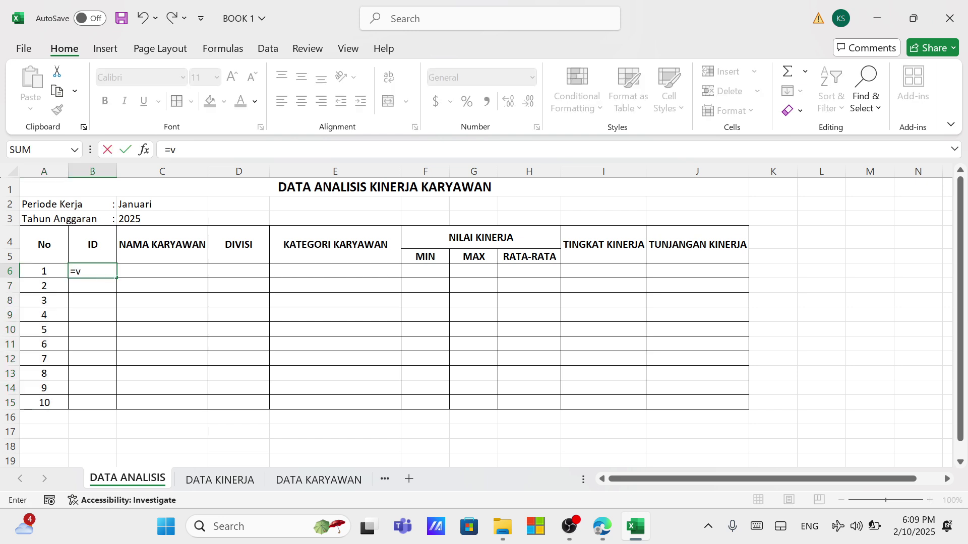
text(loo)
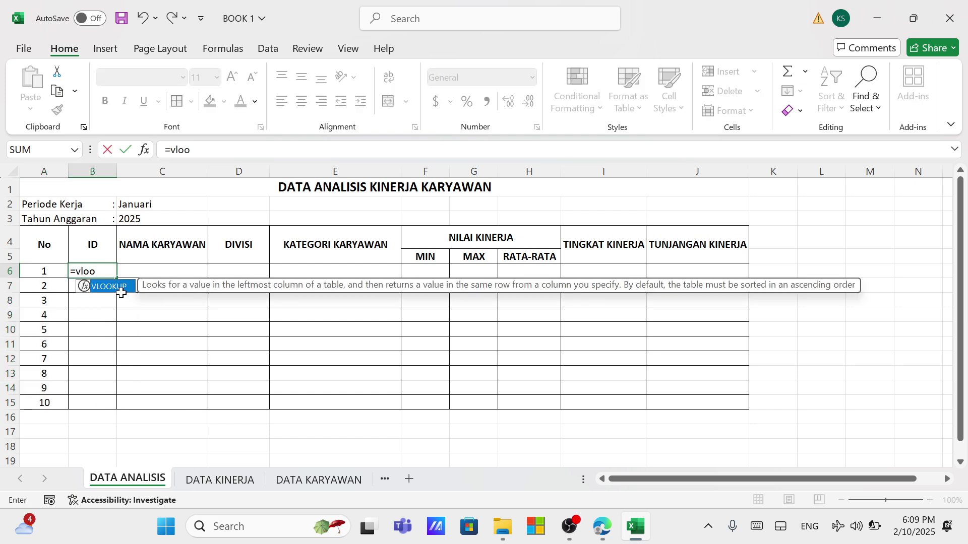
double_click(124, 286)
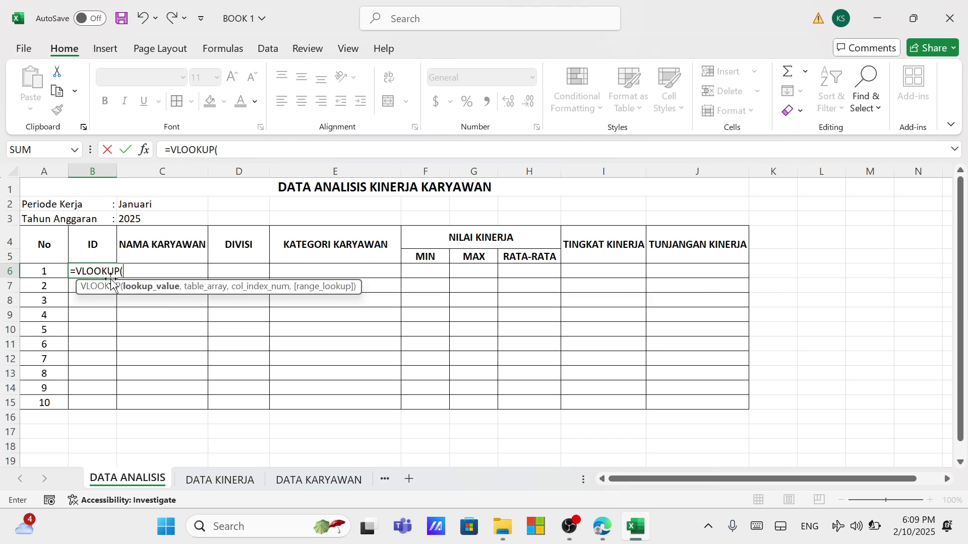
click(51, 272)
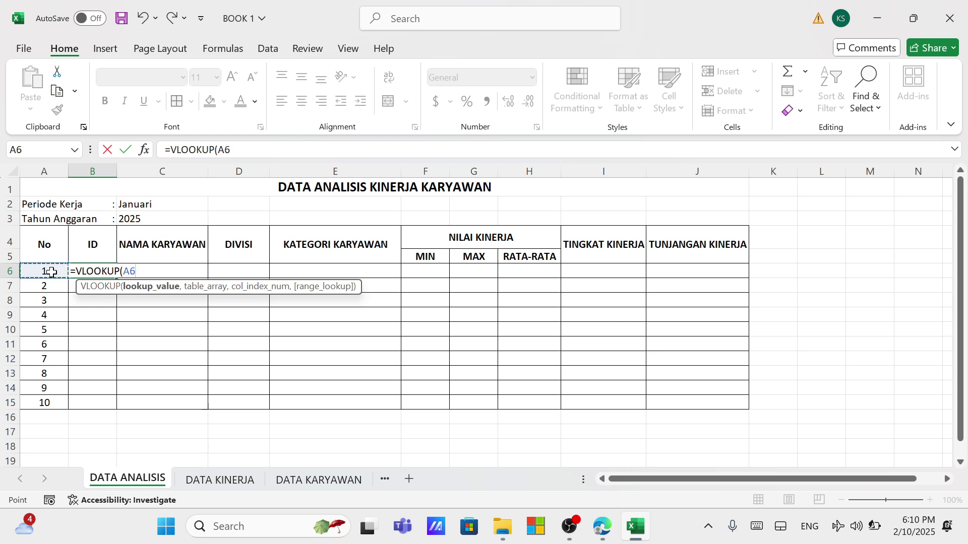
text(,)
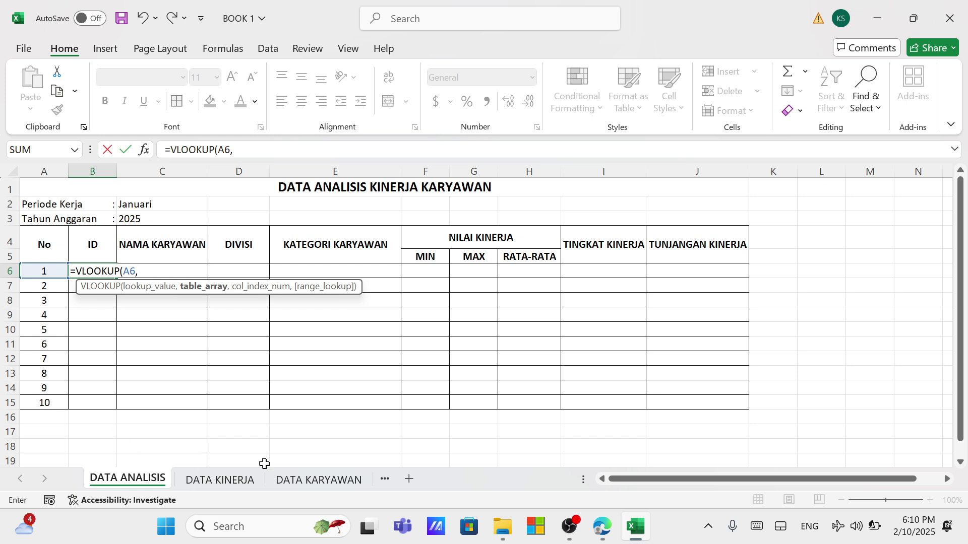
click(307, 481)
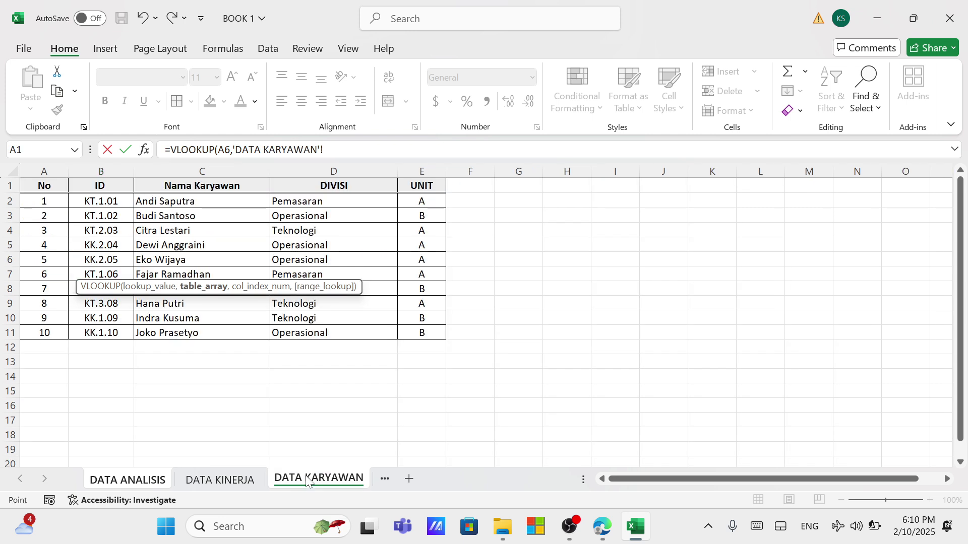
drag(33, 189, 414, 330)
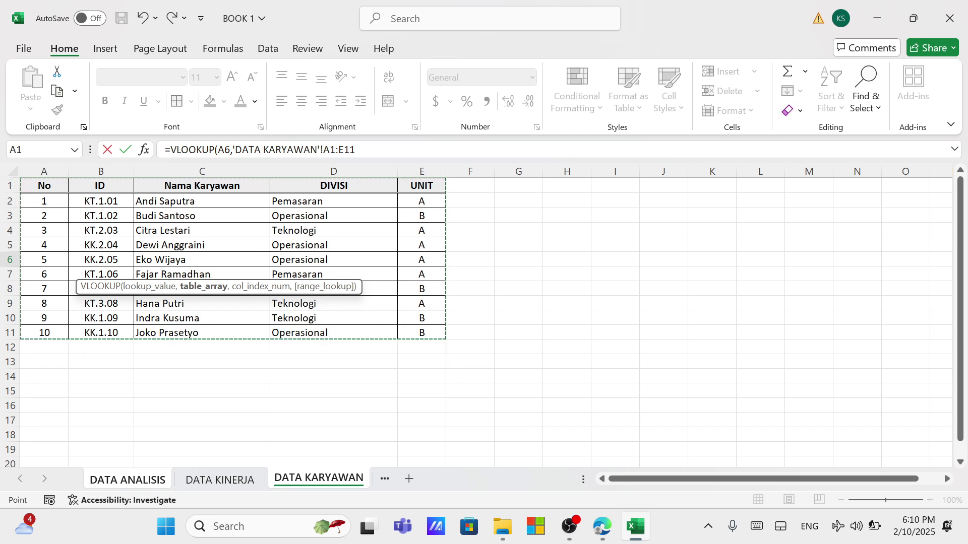
key(F4)
text(,2)
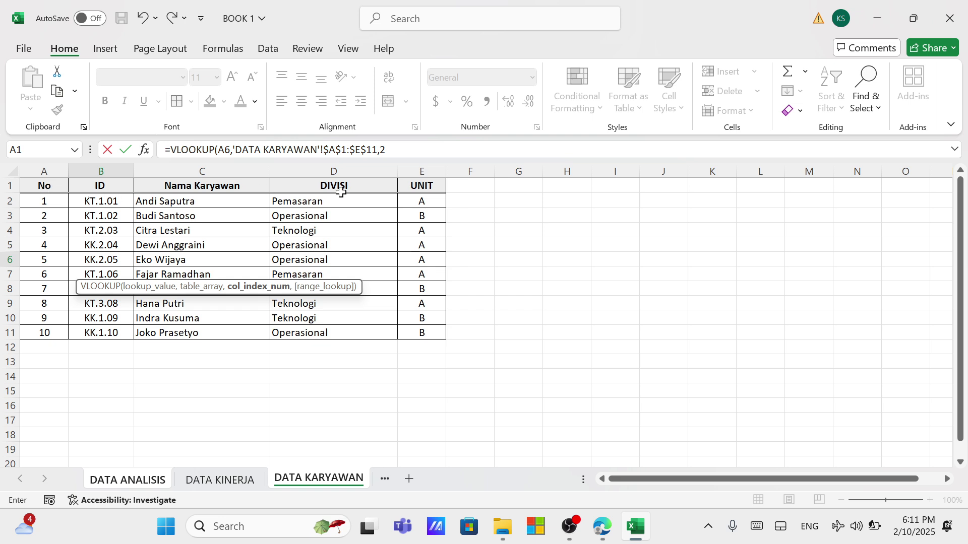
click(398, 150)
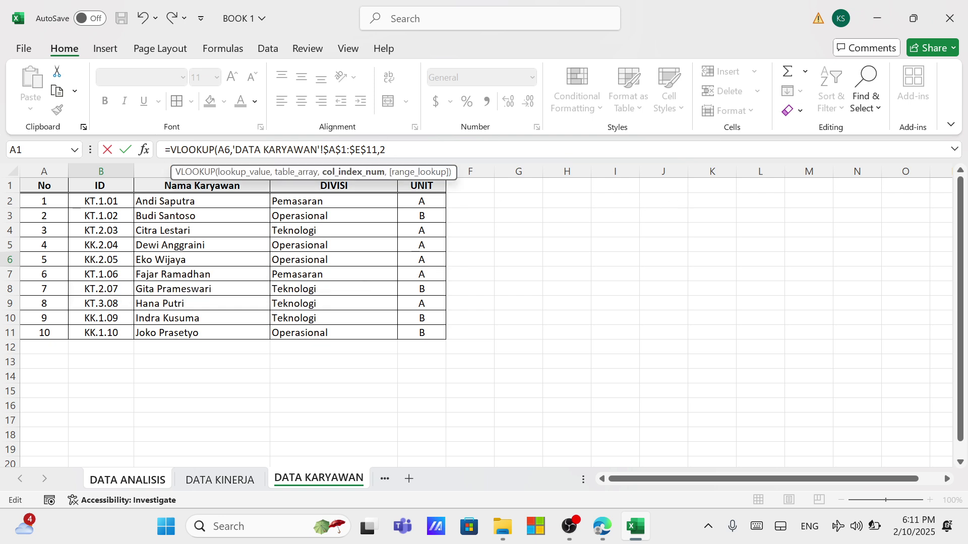
text(,0)
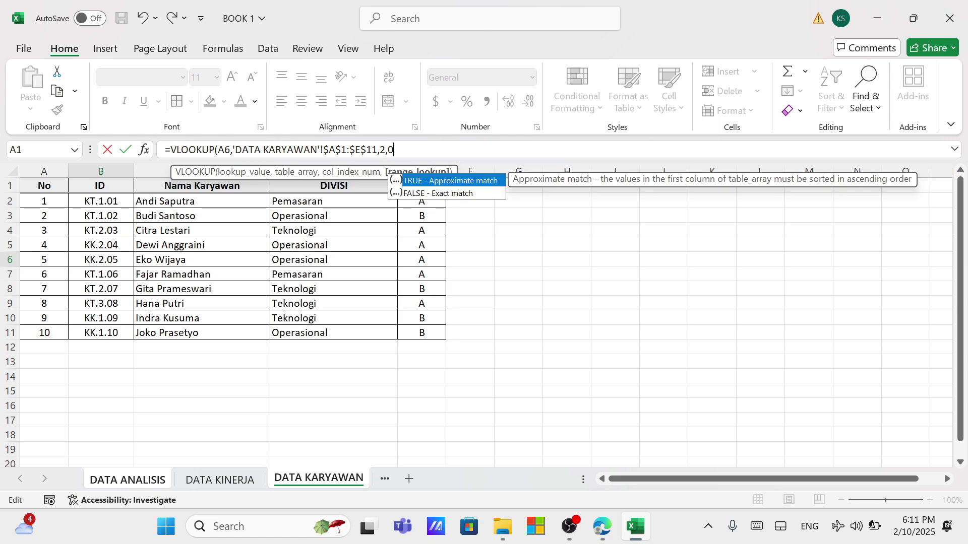
text())
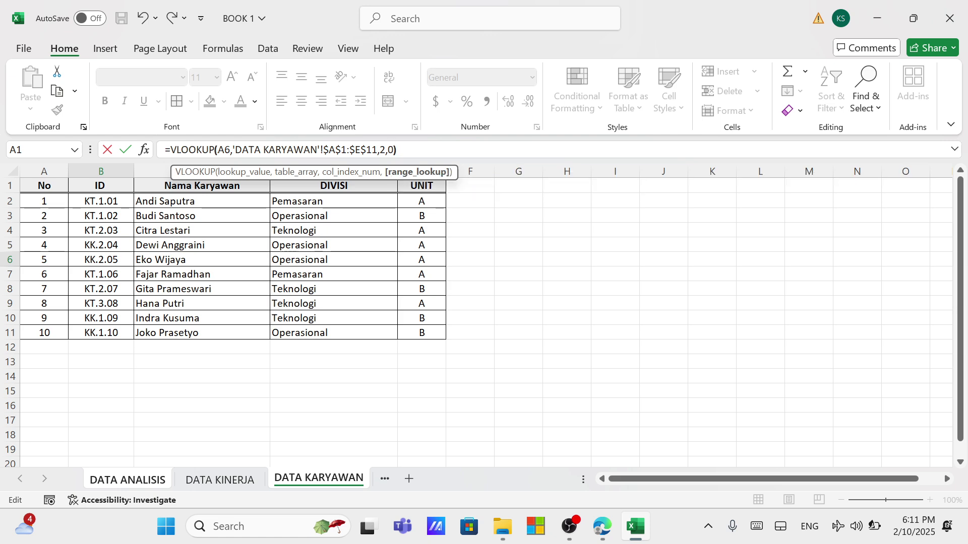
key(Return)
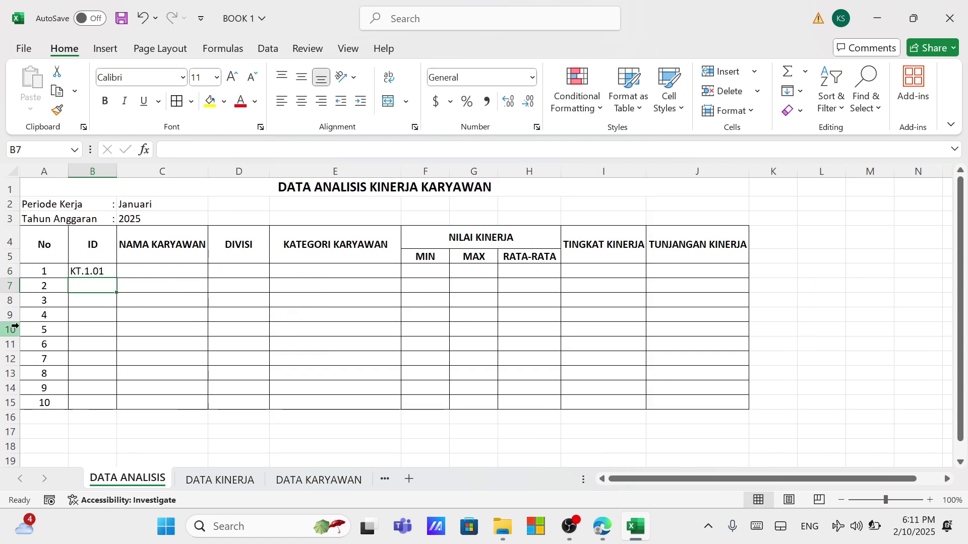
Step: Fill the ID formula from B6 down to B15 and center the IDs horizontally and vertically
click(105, 272)
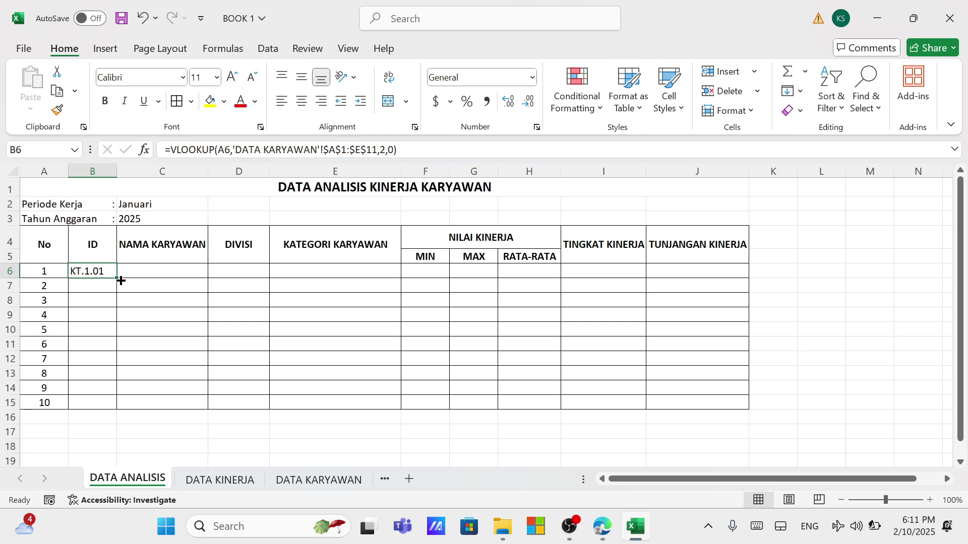
drag(117, 277, 116, 409)
click(301, 100)
click(302, 77)
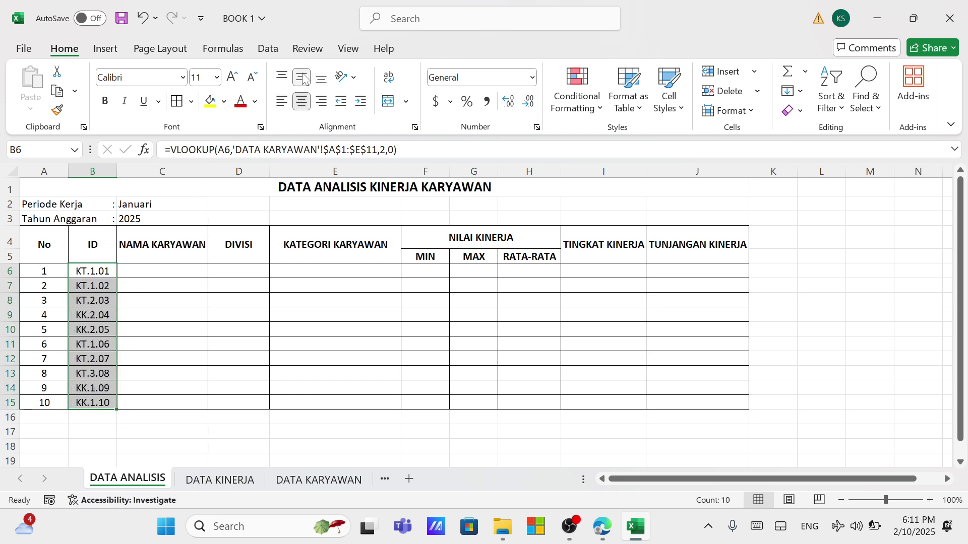
Step: Widen the NAMA KARYAWAN column slightly and enter =VLOOKUP(A6,'DATA KARYAWAN'!$A$1:$E$11,3,0) in C6 to retrieve the employee name
click(213, 316)
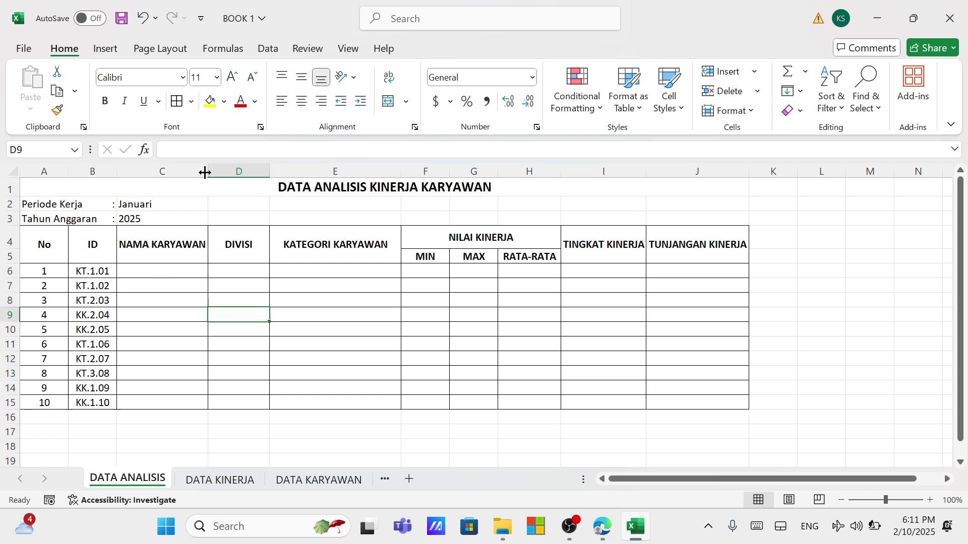
drag(208, 170, 219, 170)
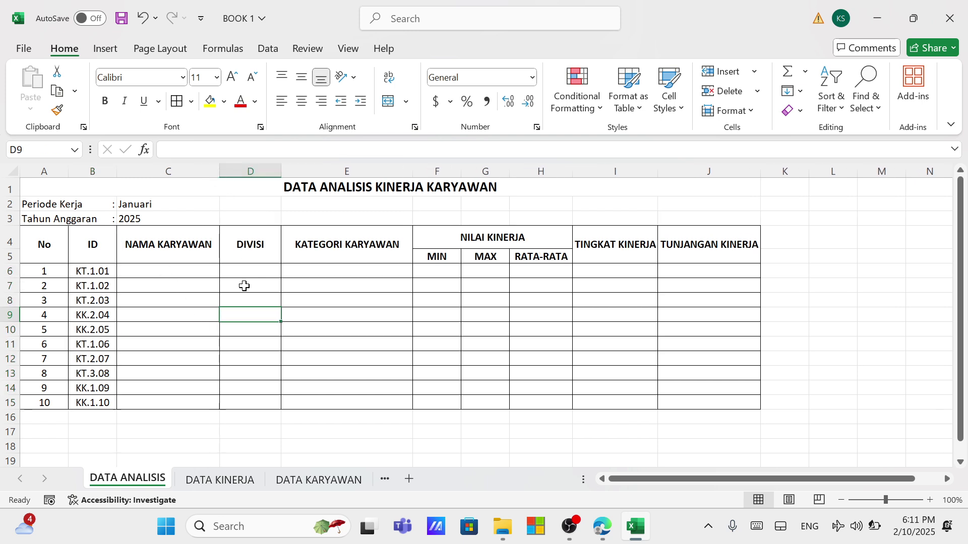
click(183, 273)
text(=)
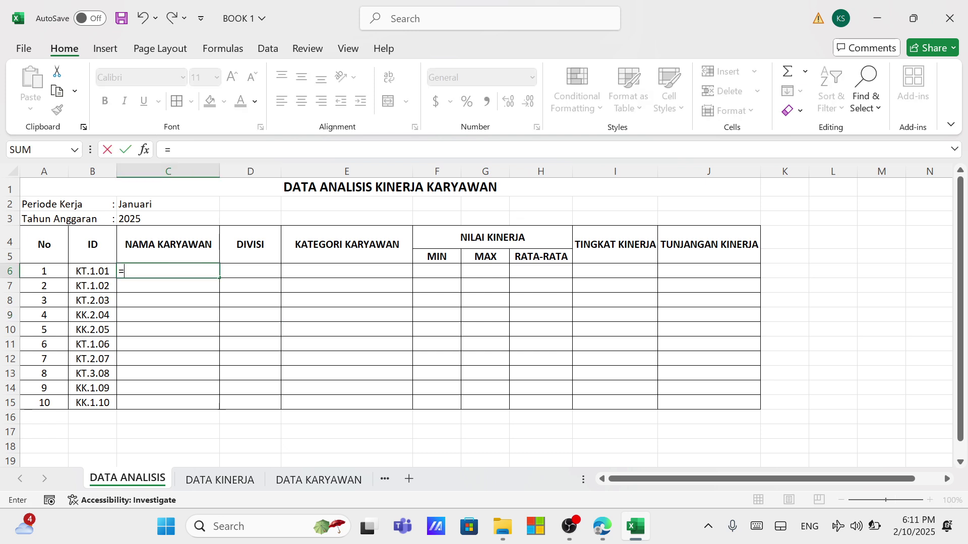
text(vloo)
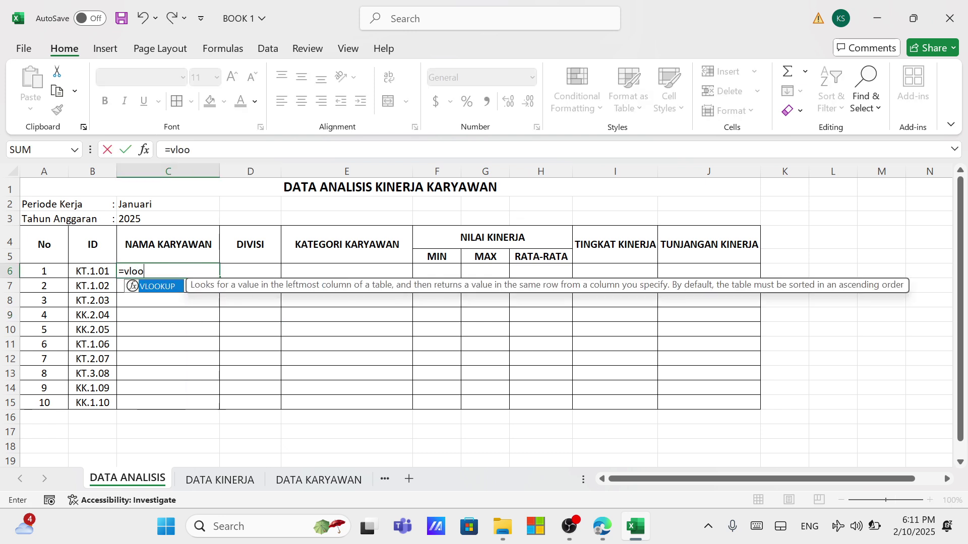
double_click(158, 286)
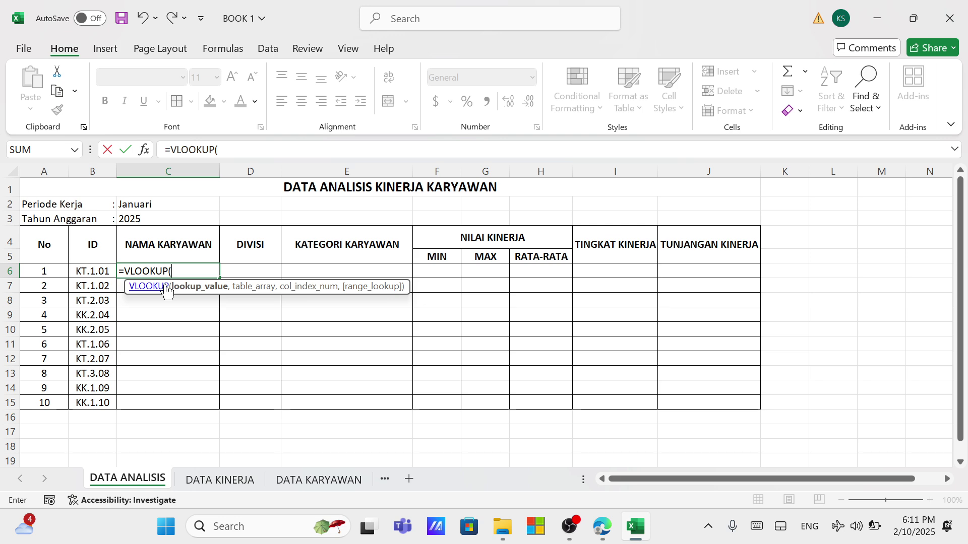
click(47, 272)
text(,)
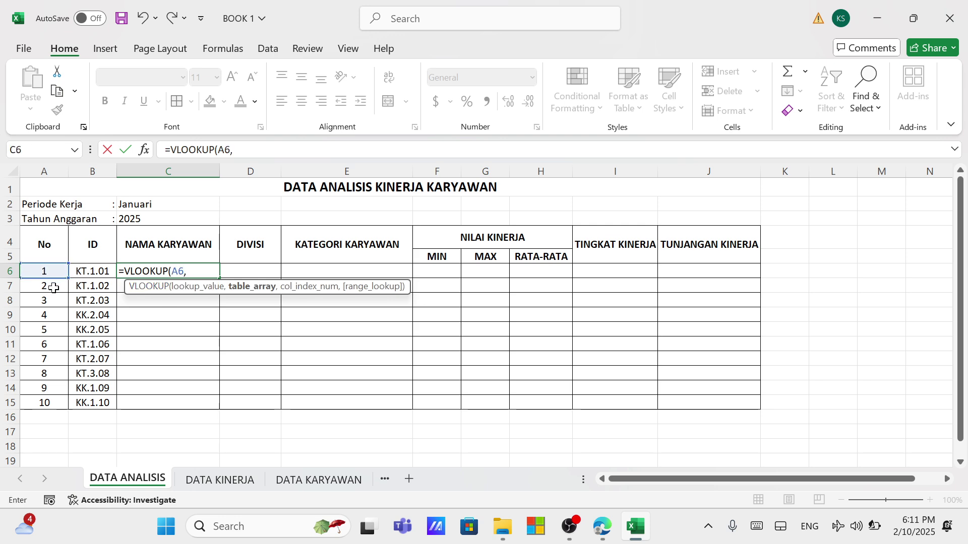
click(319, 480)
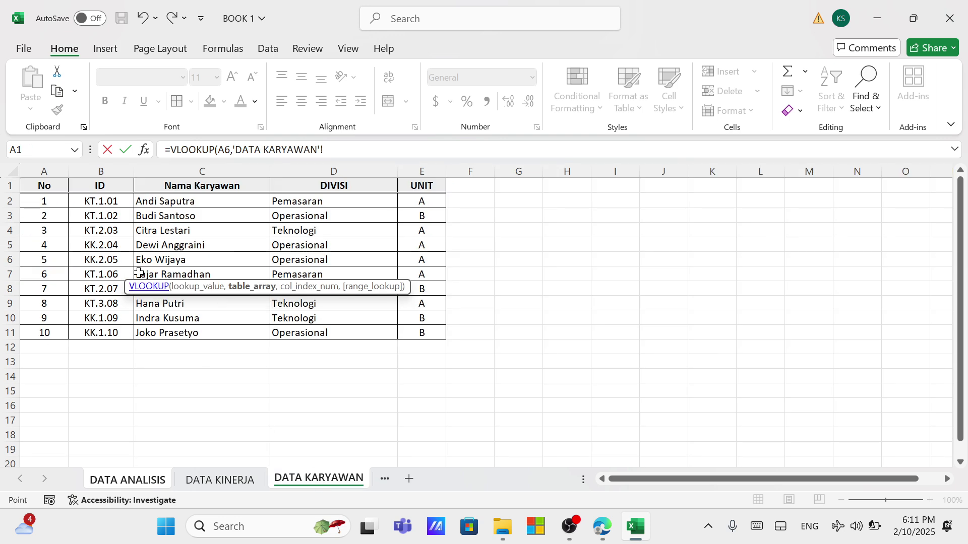
drag(44, 187, 419, 333)
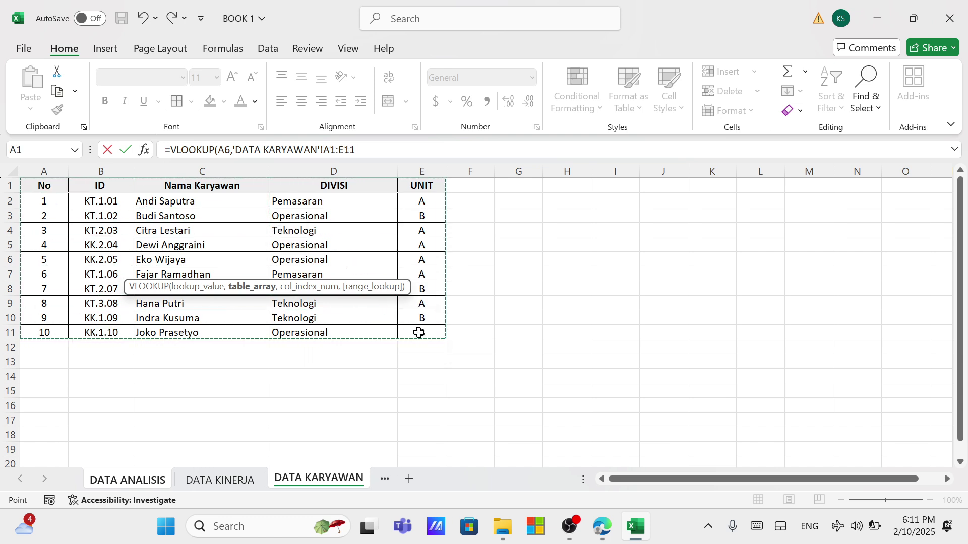
key(F4)
text(,)
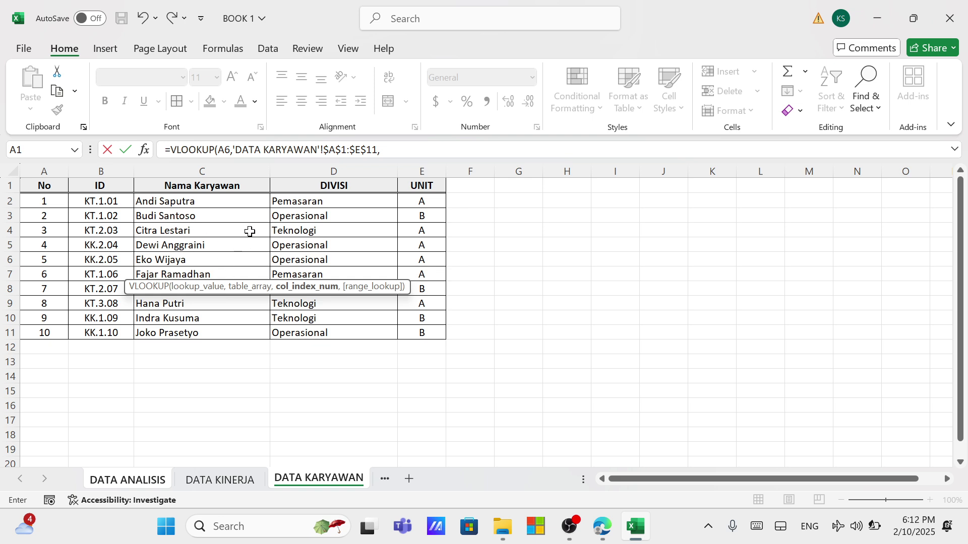
text(3,0)
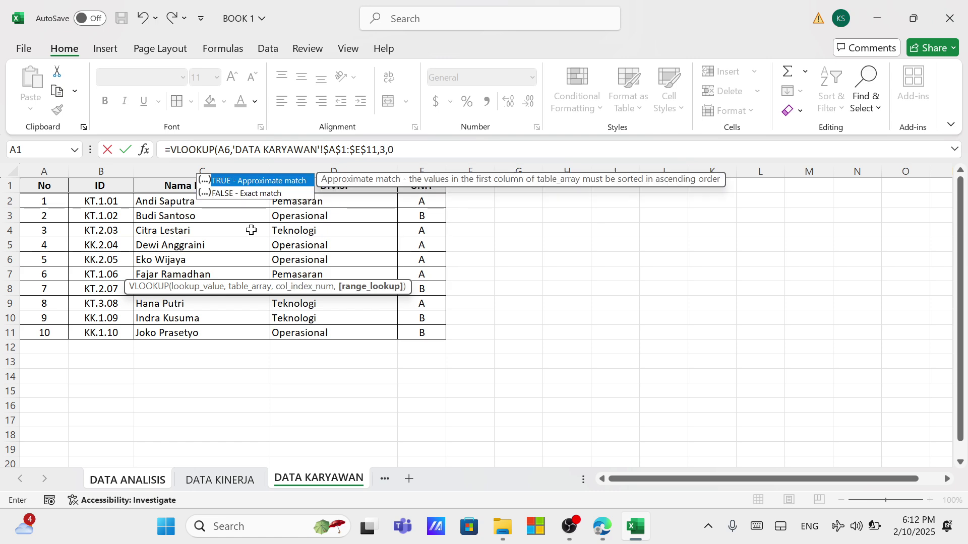
text())
key(Return)
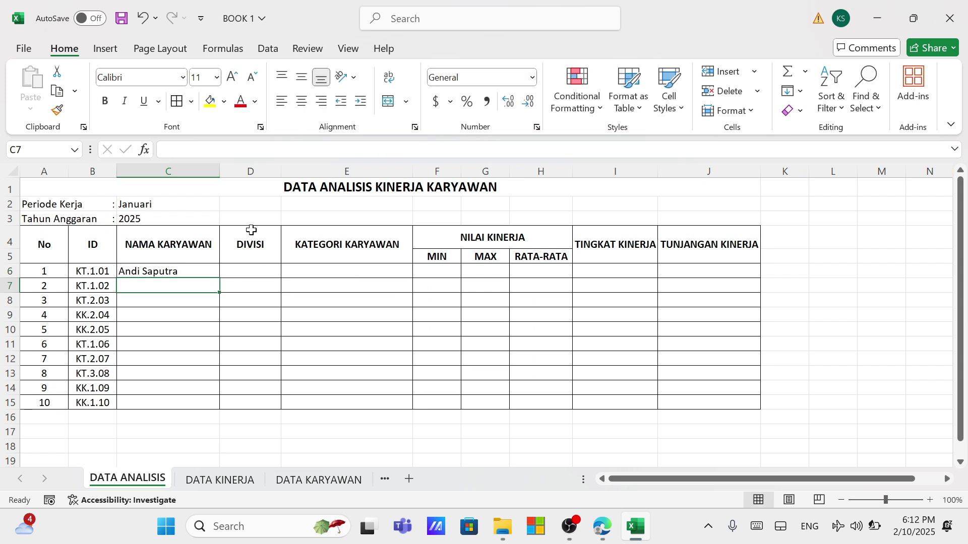
Step: Fill the employee name formula from C6 down to C15
click(199, 268)
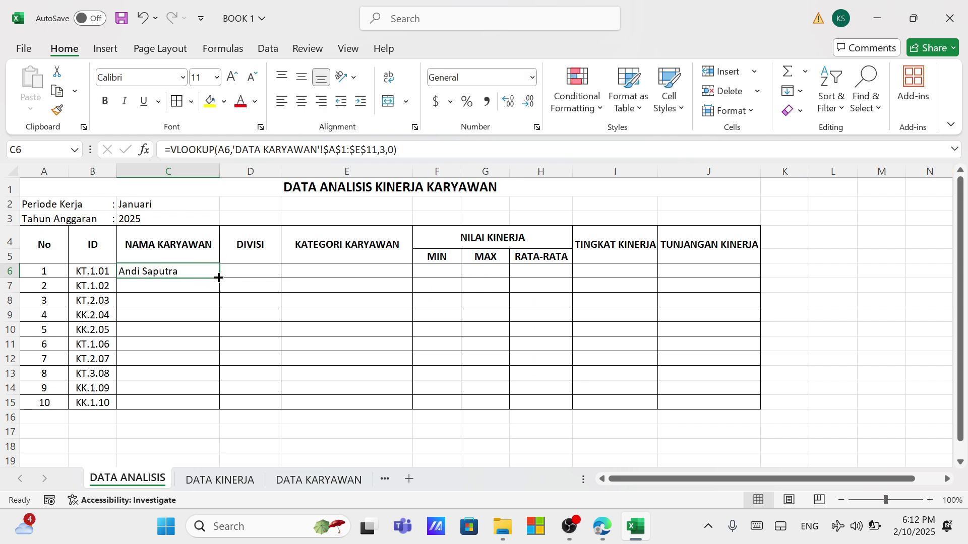
double_click(219, 278)
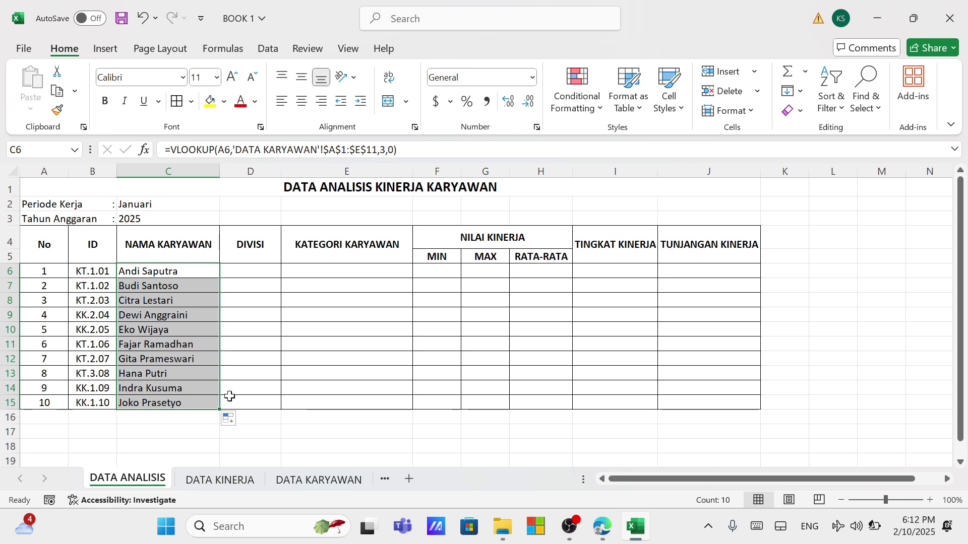
click(241, 357)
Step: Check the division entries on the DATA KARYAWAN worksheet and widen the DIVISI column on DATA ANALISIS
click(248, 267)
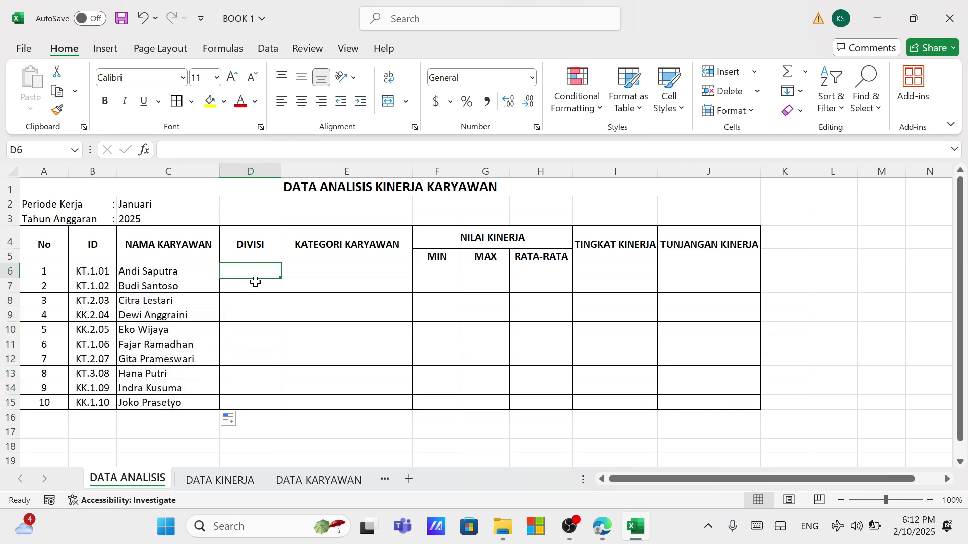
click(312, 481)
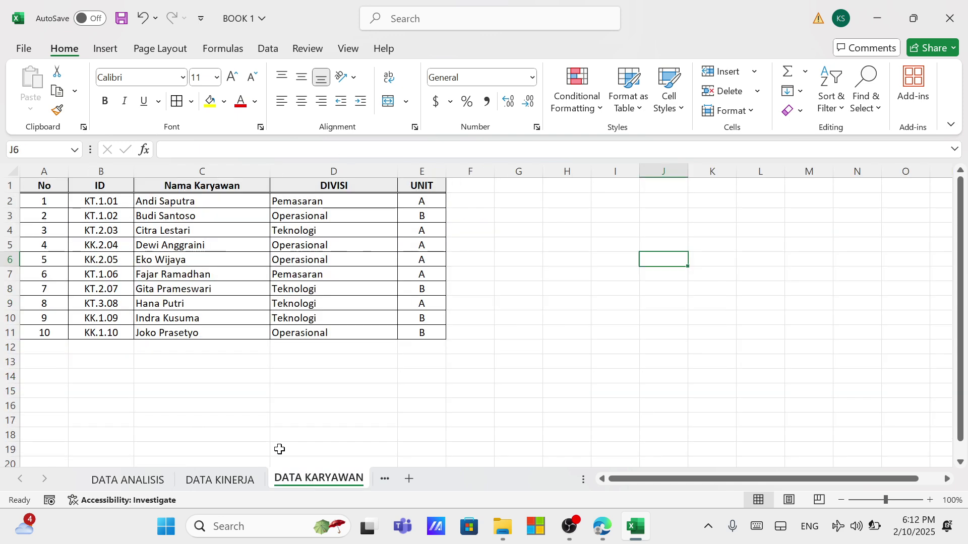
click(124, 480)
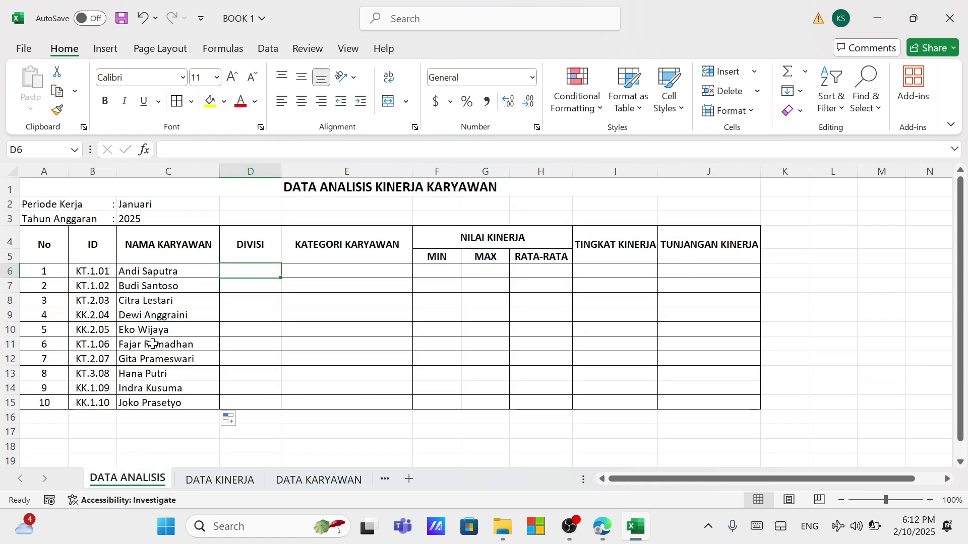
drag(281, 170, 325, 169)
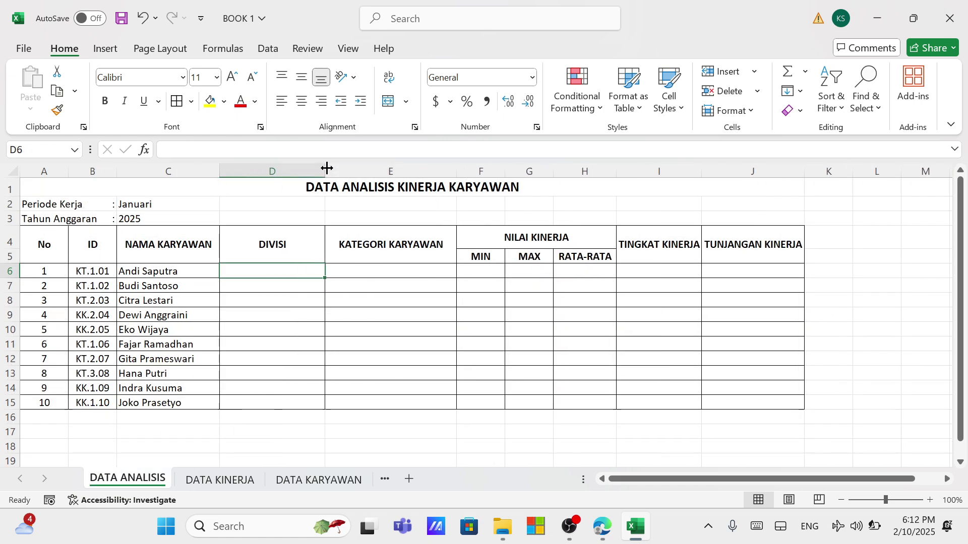
Step: Enter =VLOOKUP(A6,'DATA KARYAWAN'!$A$1:$E$11,4,0) in D6 to retrieve the employee's division
click(322, 314)
click(284, 275)
text(=)
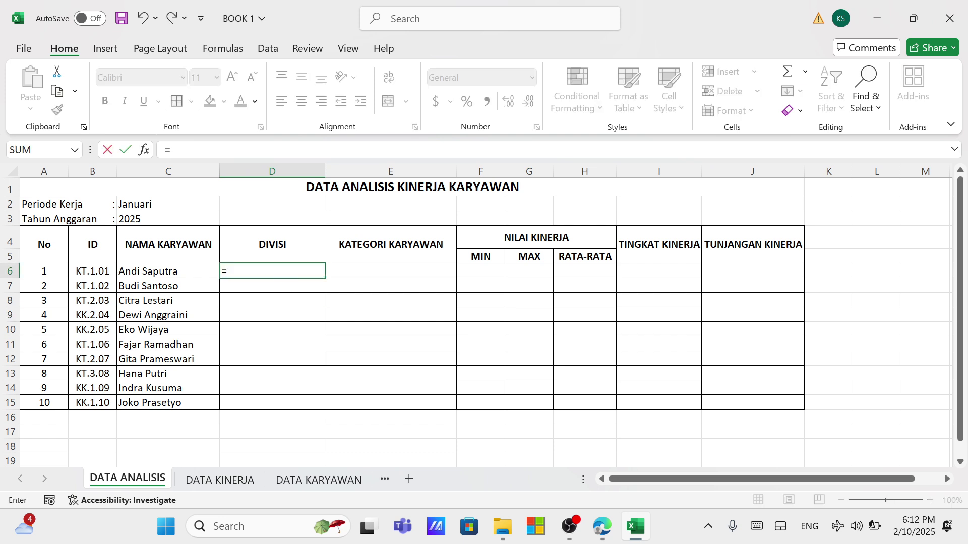
text(vloo)
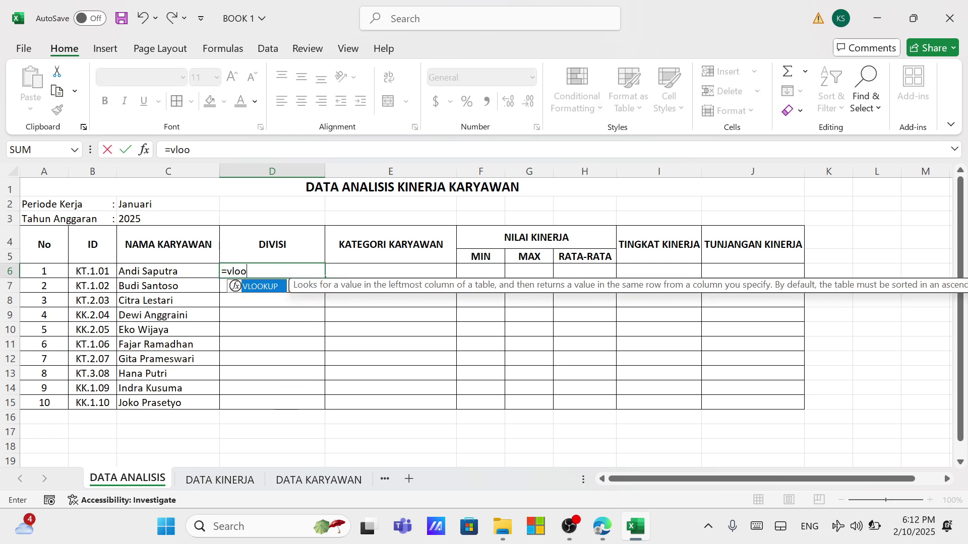
double_click(255, 288)
click(56, 275)
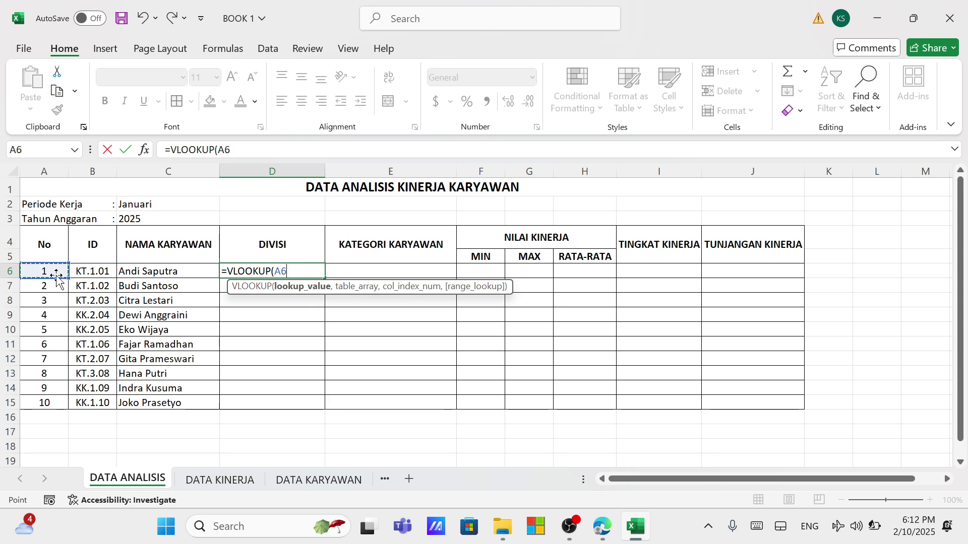
text(,)
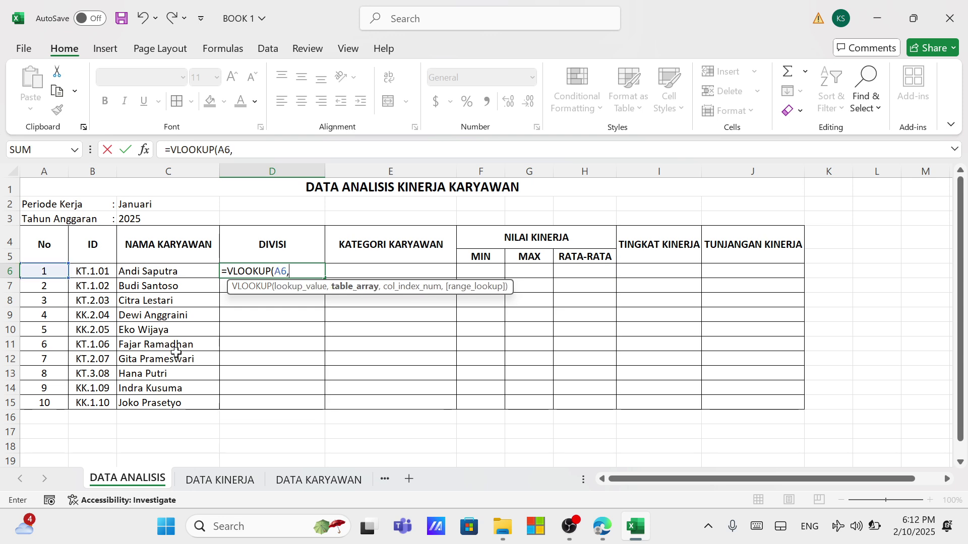
click(312, 480)
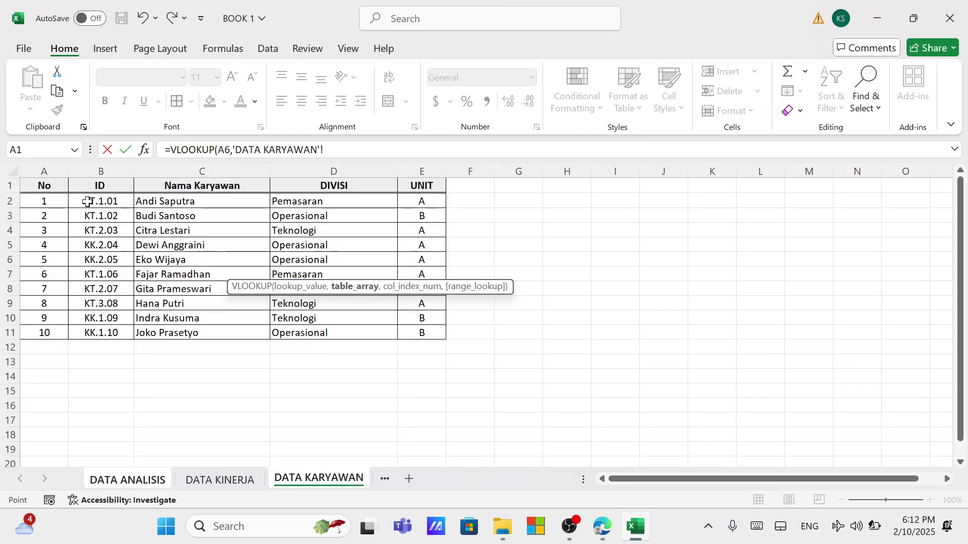
drag(41, 185, 410, 328)
key(F4)
text(,4)
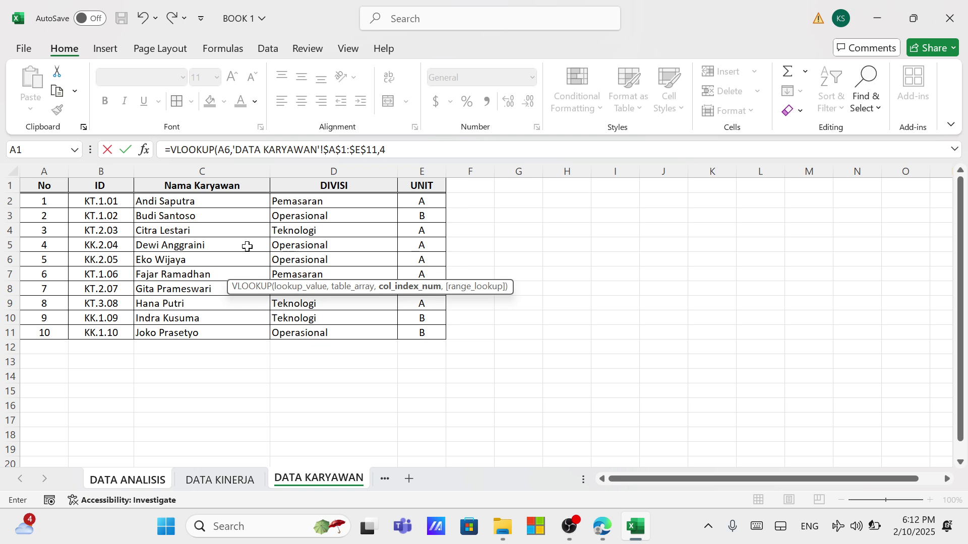
text(,0)
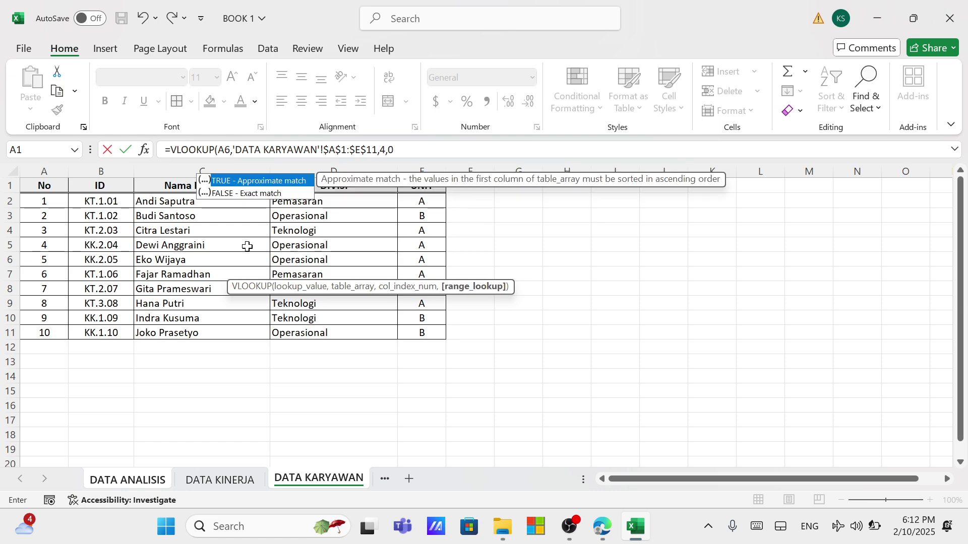
key(Return)
text())
key(Return)
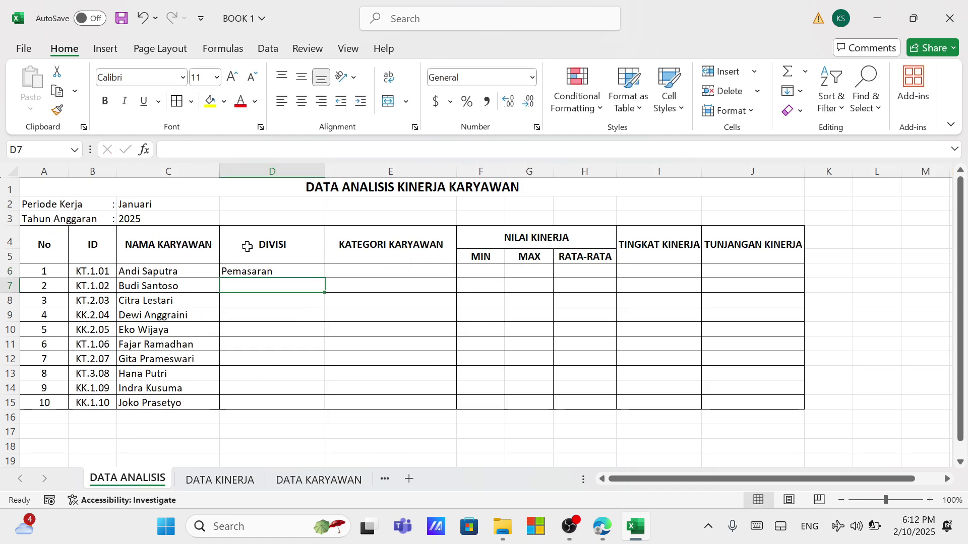
Step: Fill the division formula from D6 down to D15
click(309, 268)
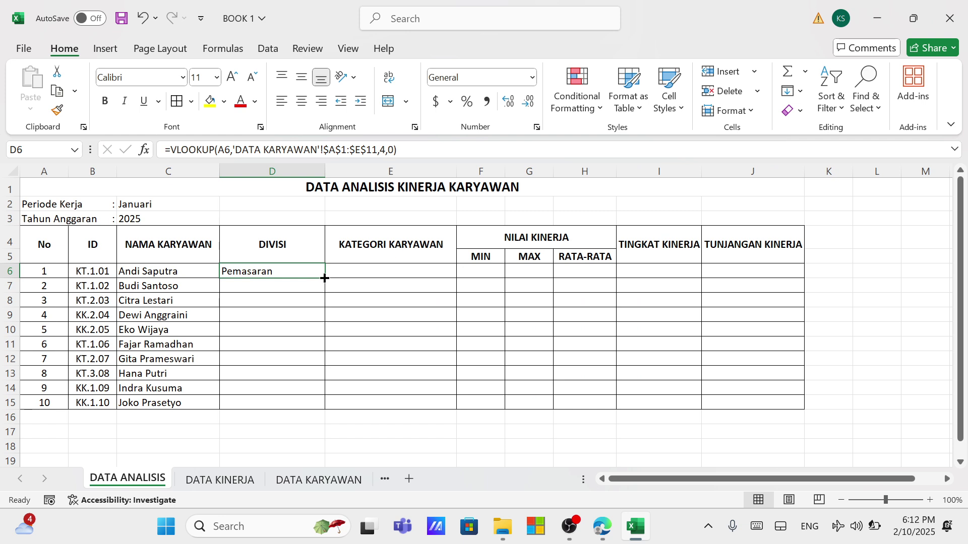
drag(325, 278, 329, 415)
click(417, 309)
Step: Select E6 and review the employee category rules in the reference PDF placed beside the workbook, returning to the full-size worksheet
click(389, 270)
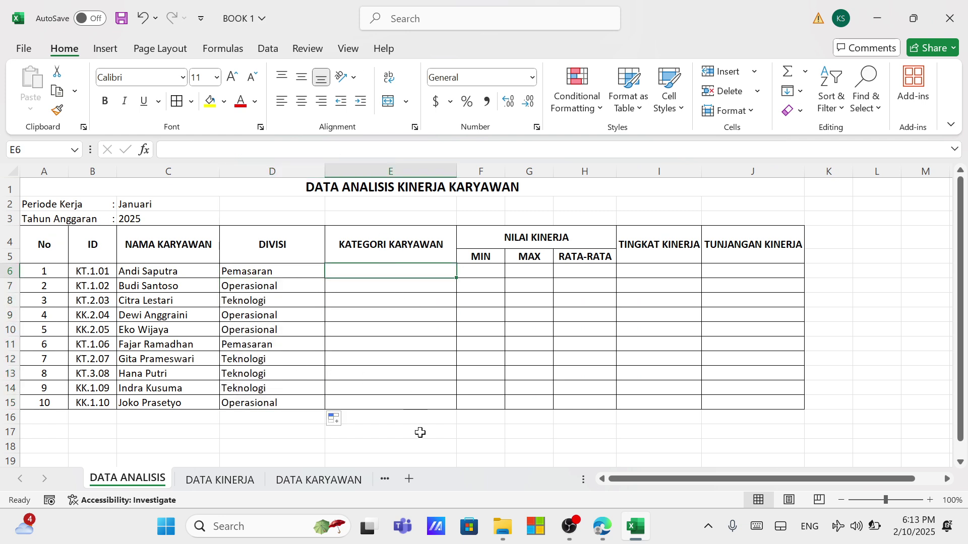
click(307, 481)
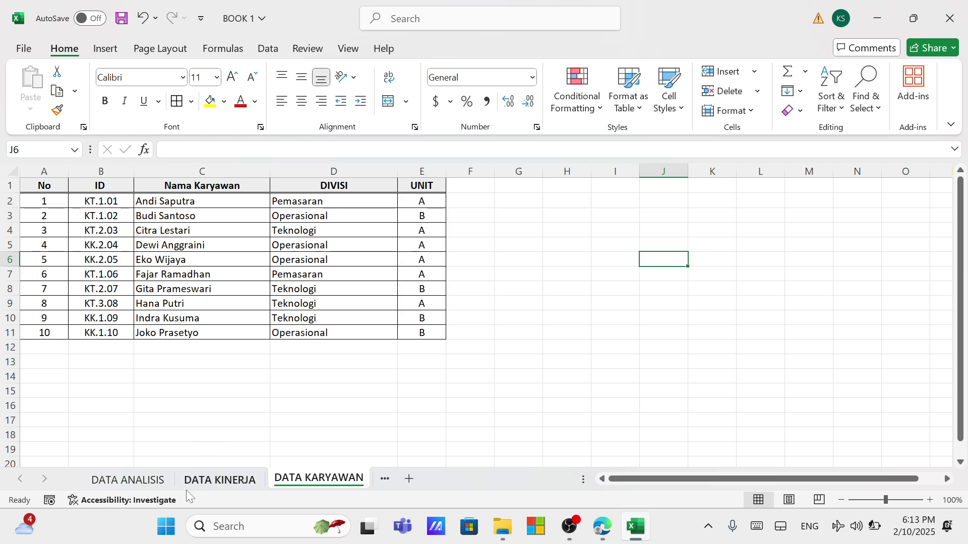
click(133, 480)
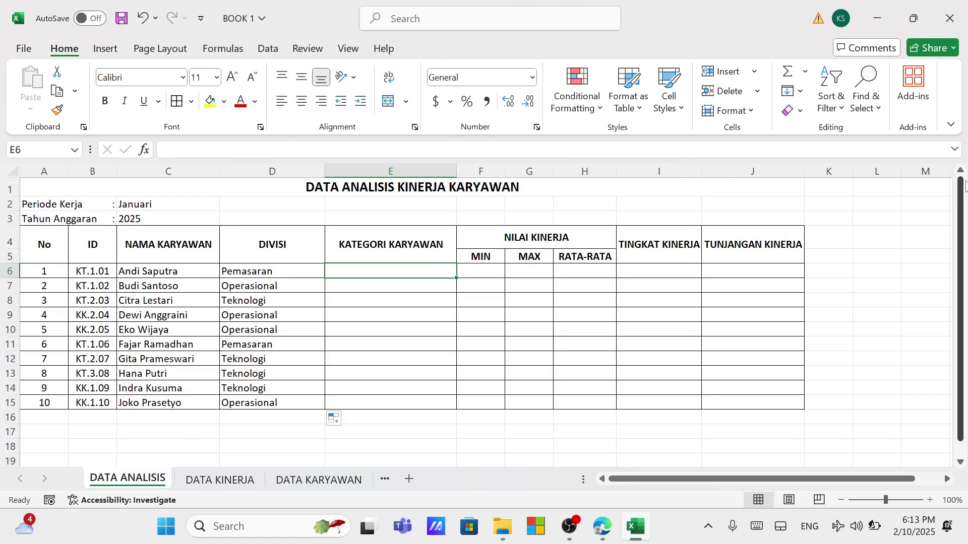
mouse_move(909, 29)
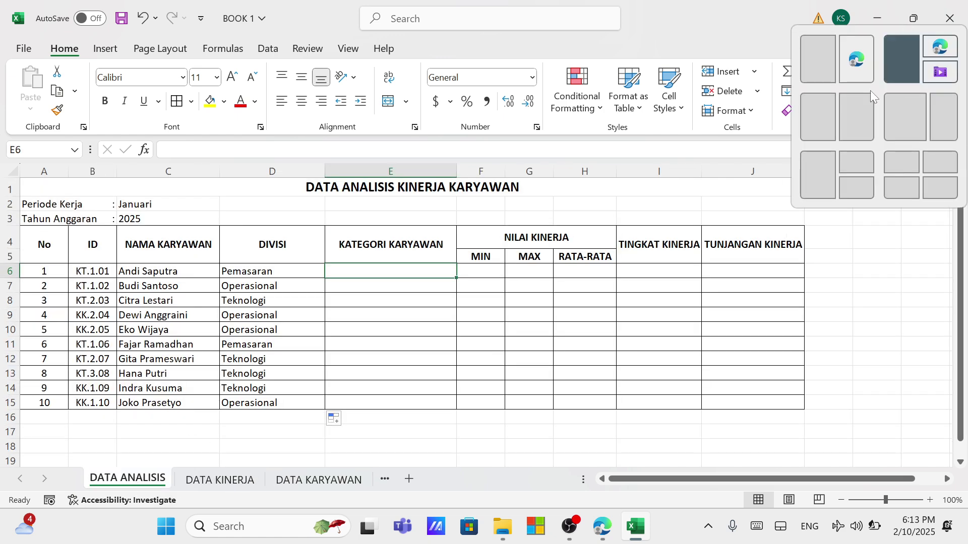
click(851, 132)
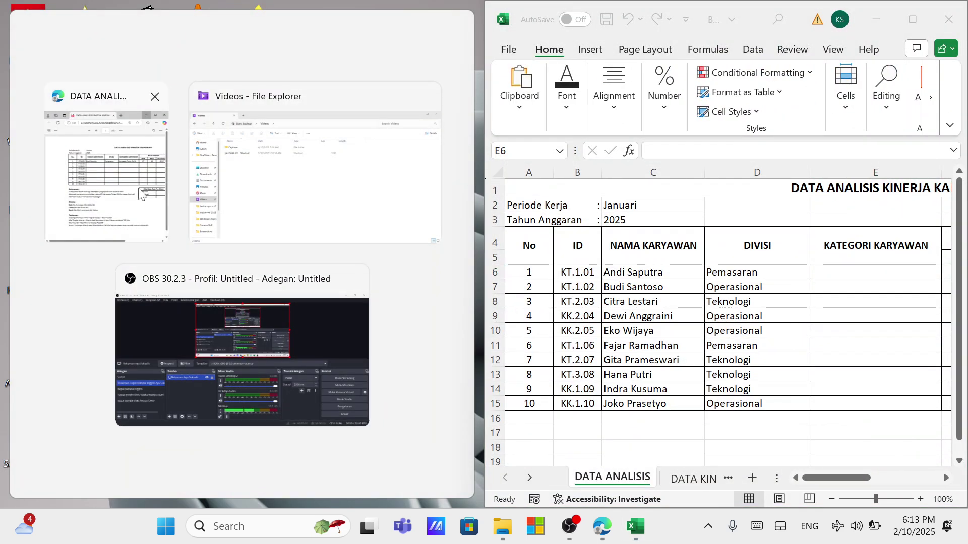
click(119, 186)
scroll(186, 345, down, 1)
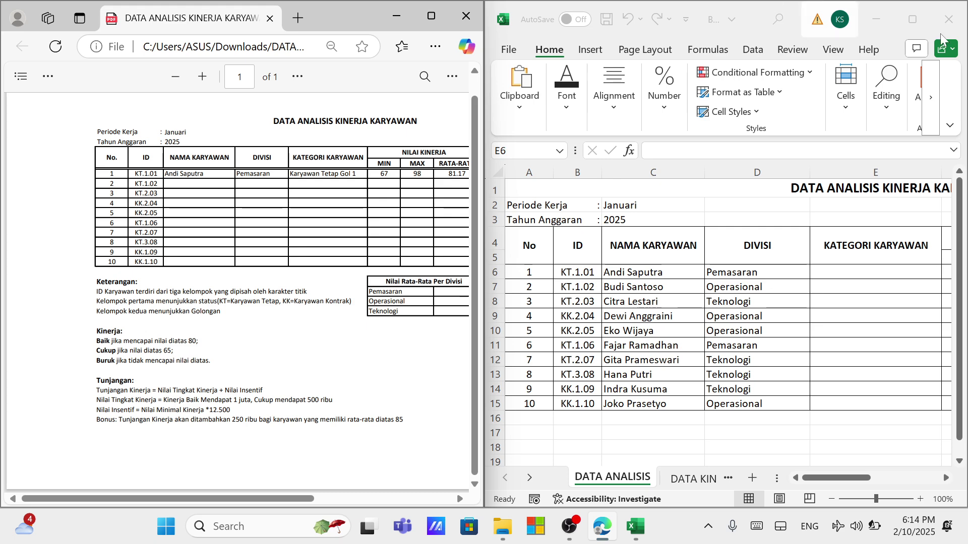
click(913, 20)
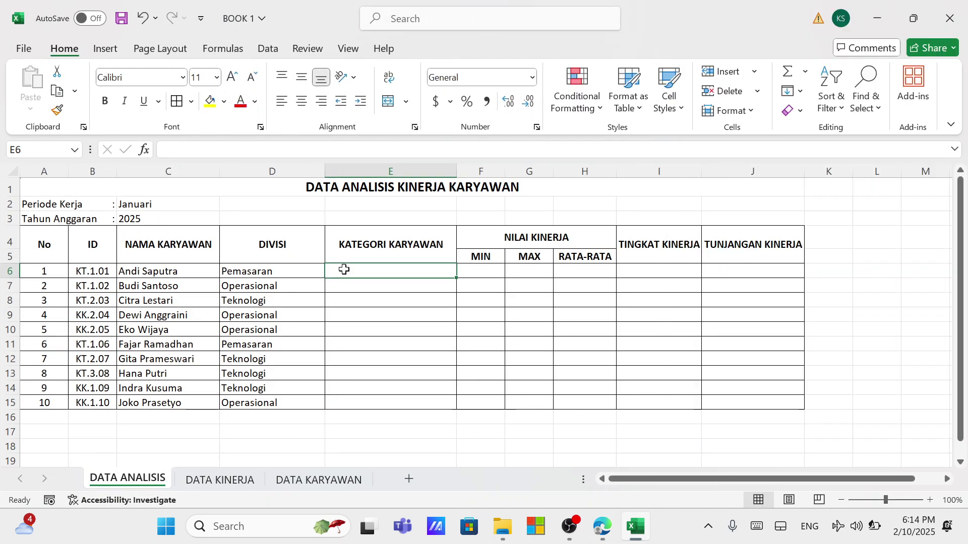
Step: Begin the KATEGORI KARYAWAN formula in E6 with an IF testing whether LEFT(B6,2) equals "KT"
text(=if)
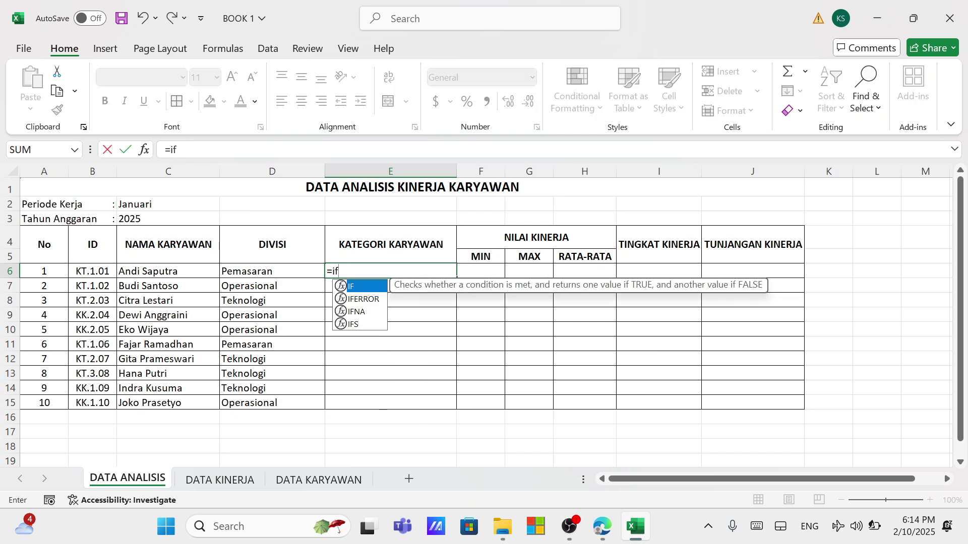
double_click(360, 287)
text(left)
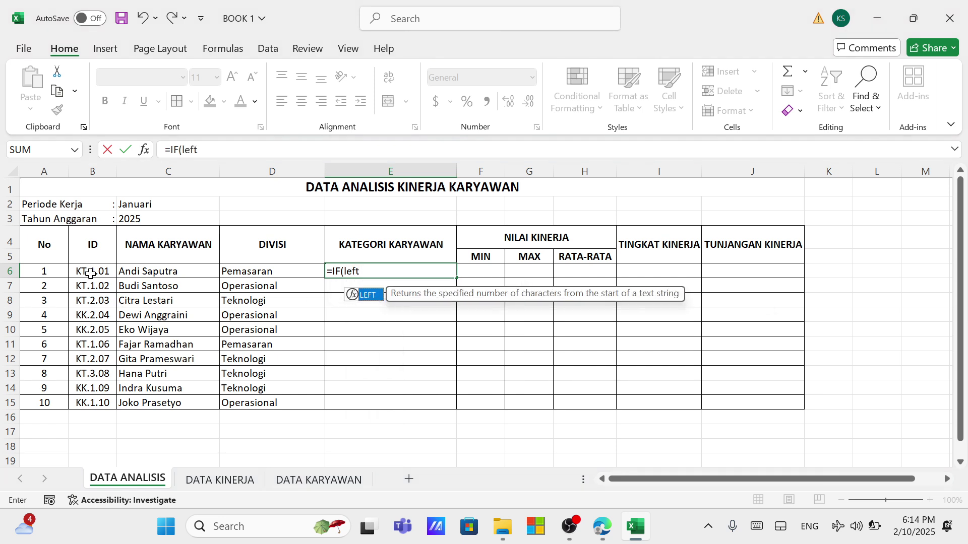
click(91, 276)
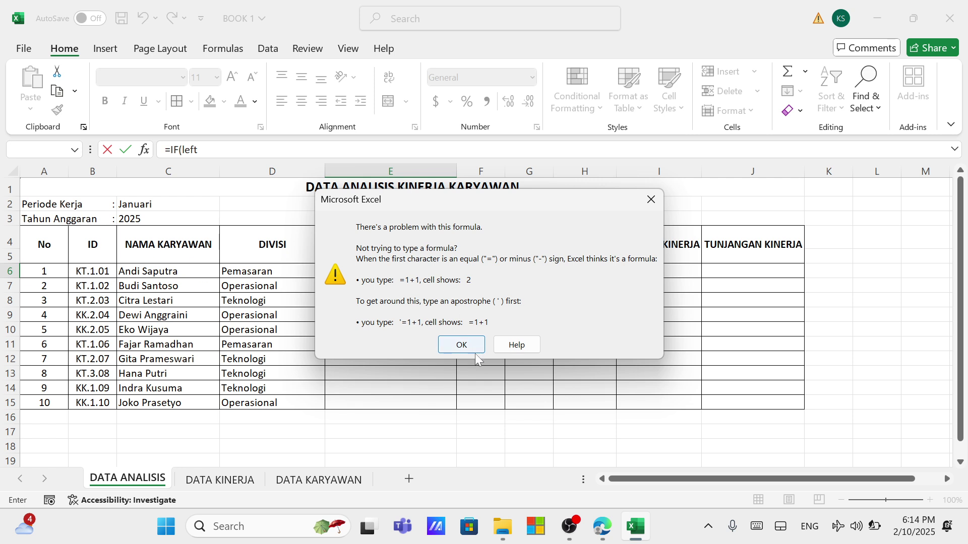
click(461, 346)
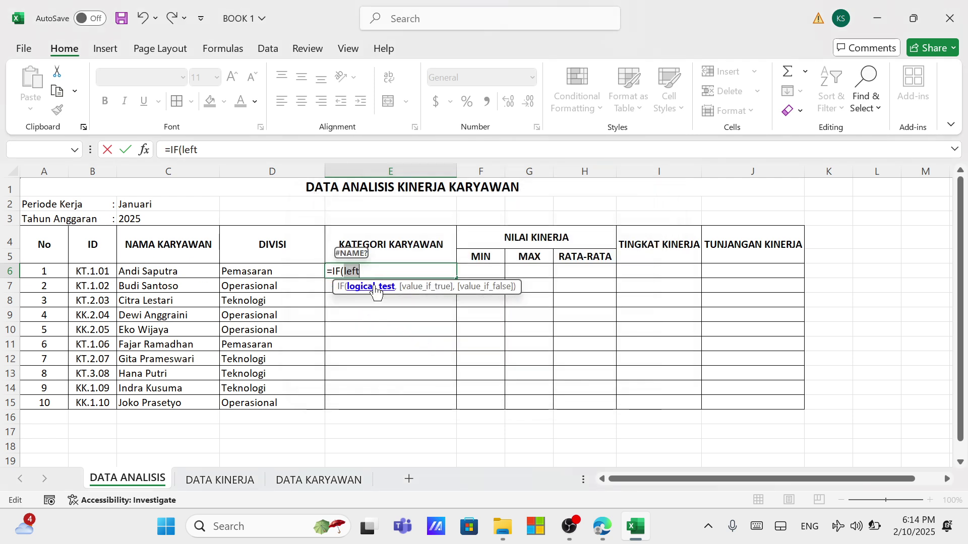
click(368, 272)
key(BackSpace)
key(BackSpace)
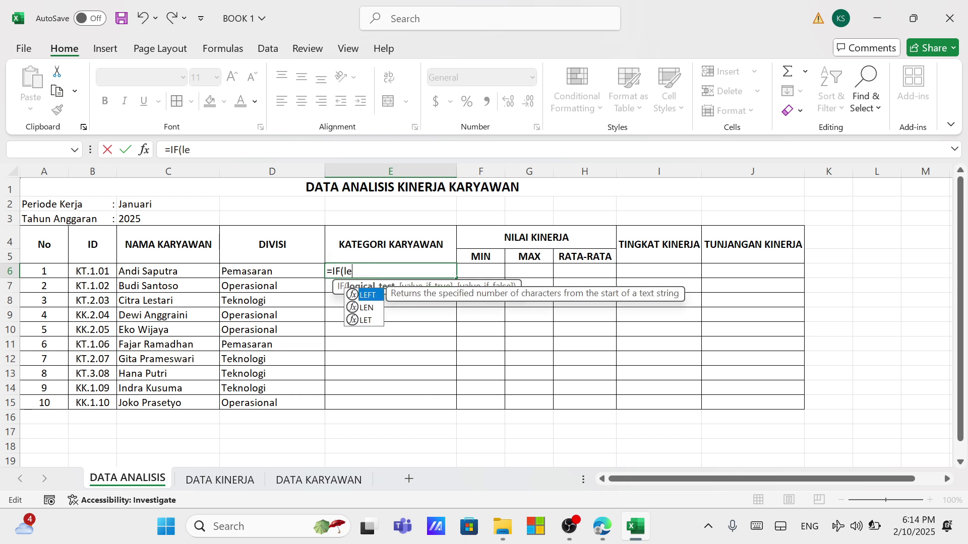
double_click(364, 295)
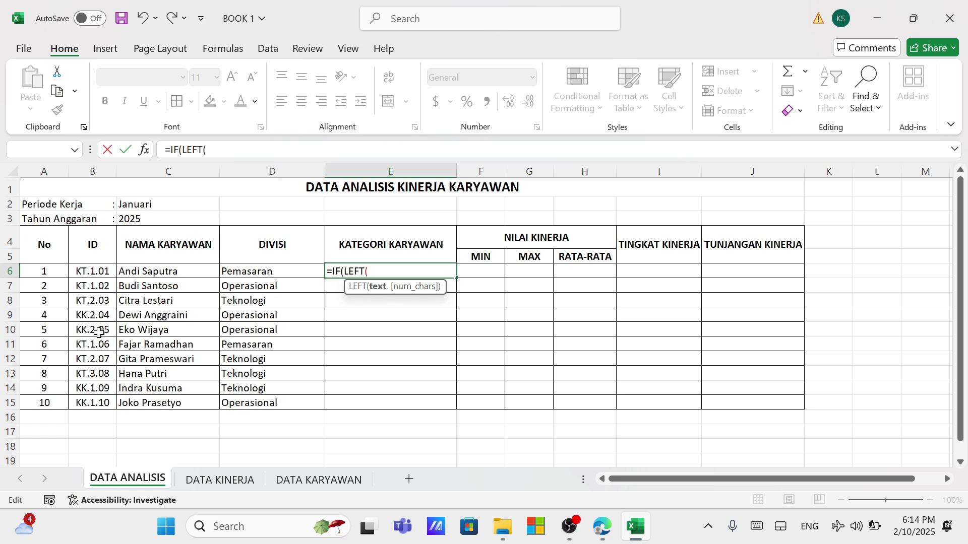
click(102, 269)
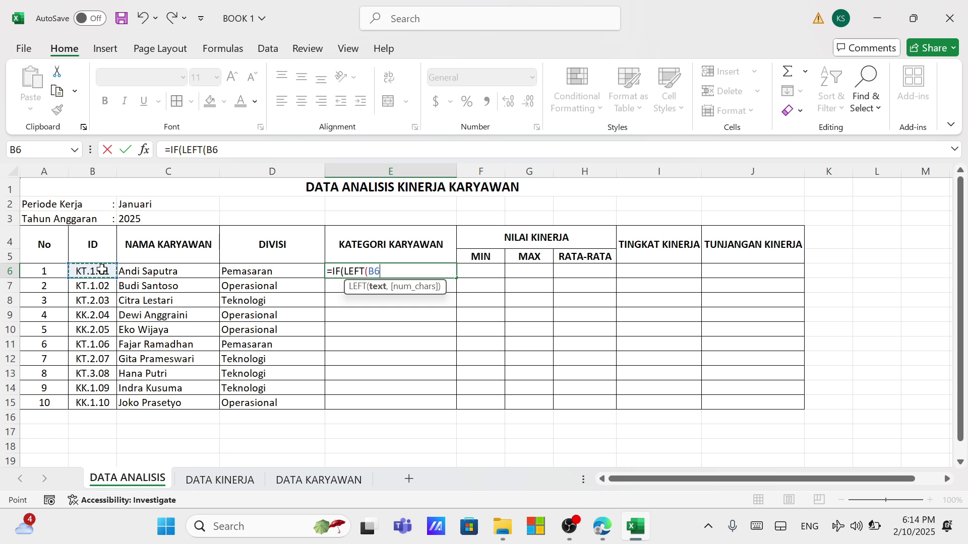
text(,)
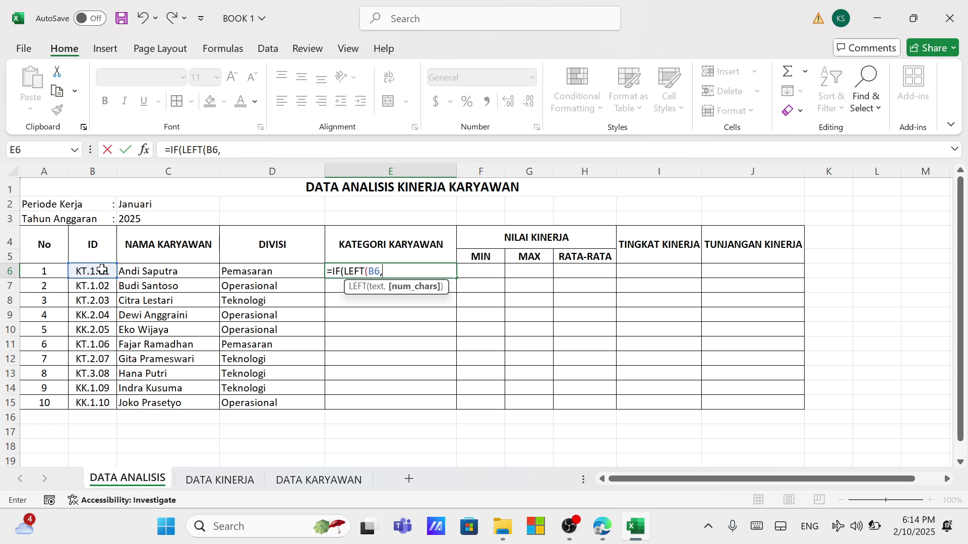
text(2)
text())
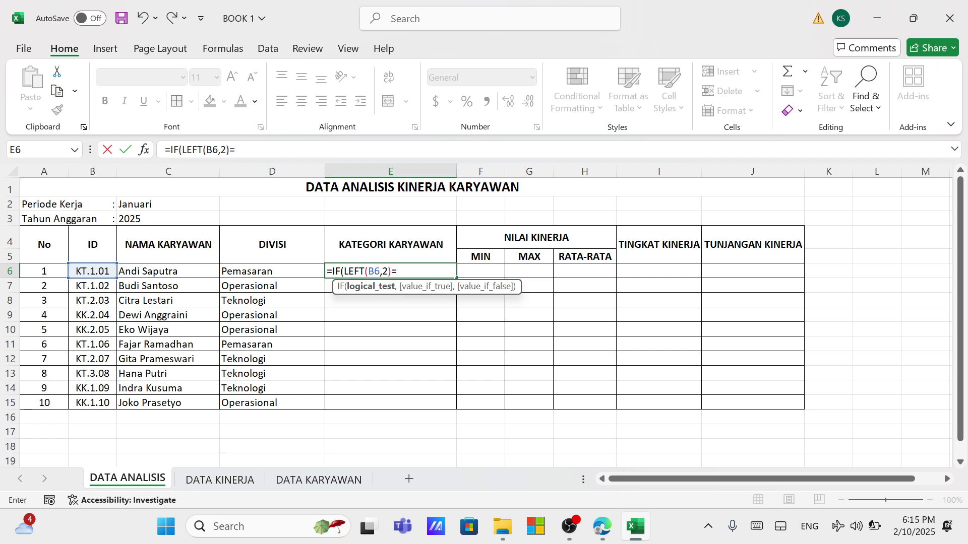
text(="KT",)
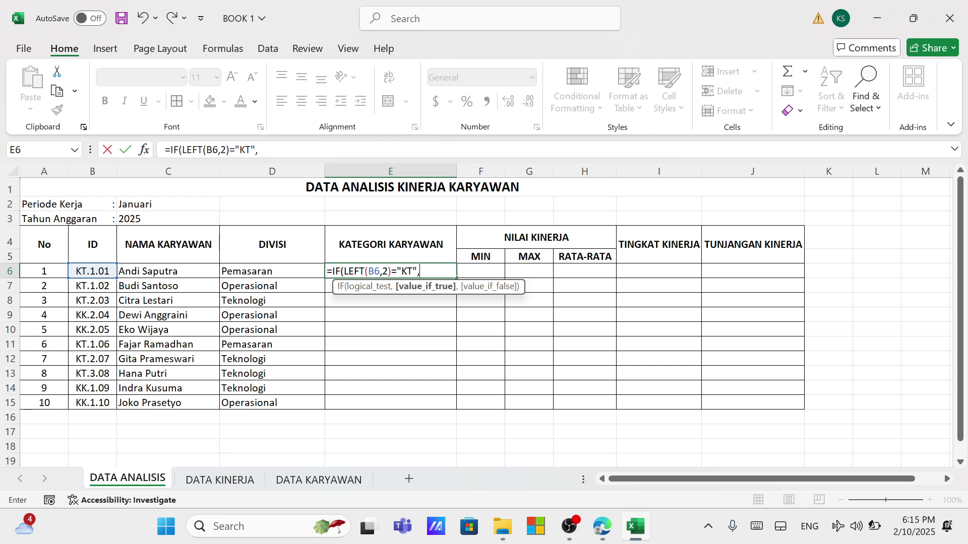
Step: Complete the IF in E6 so it returns "Karyawan Tetap" when true and "Karyawan Kontrak" when false
text("Karyawan T)
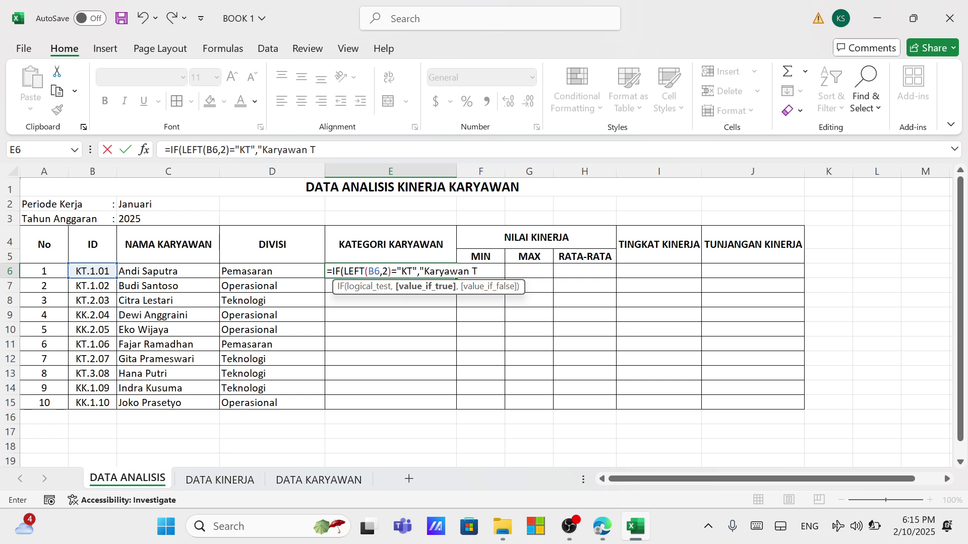
text(etap",")
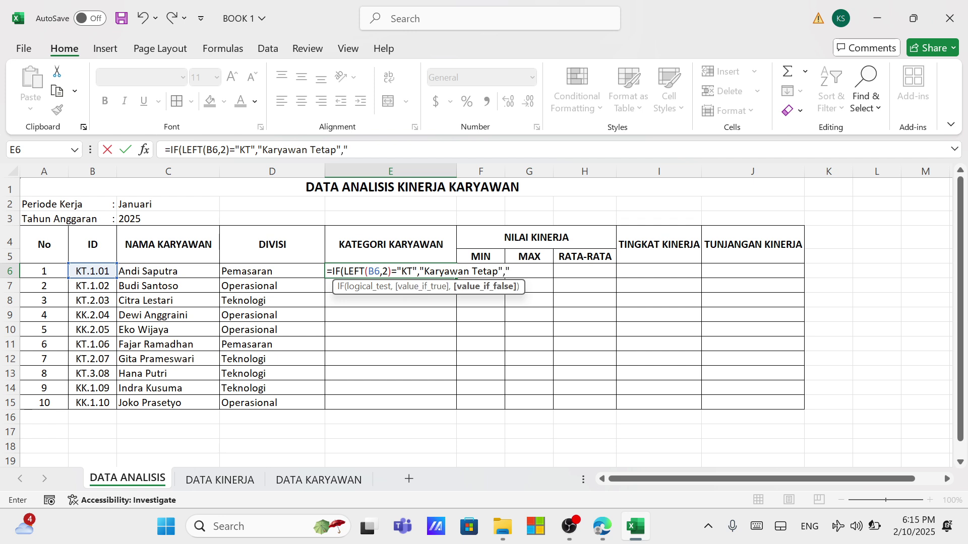
text(Karyawam)
key(BackSpace)
text(n)
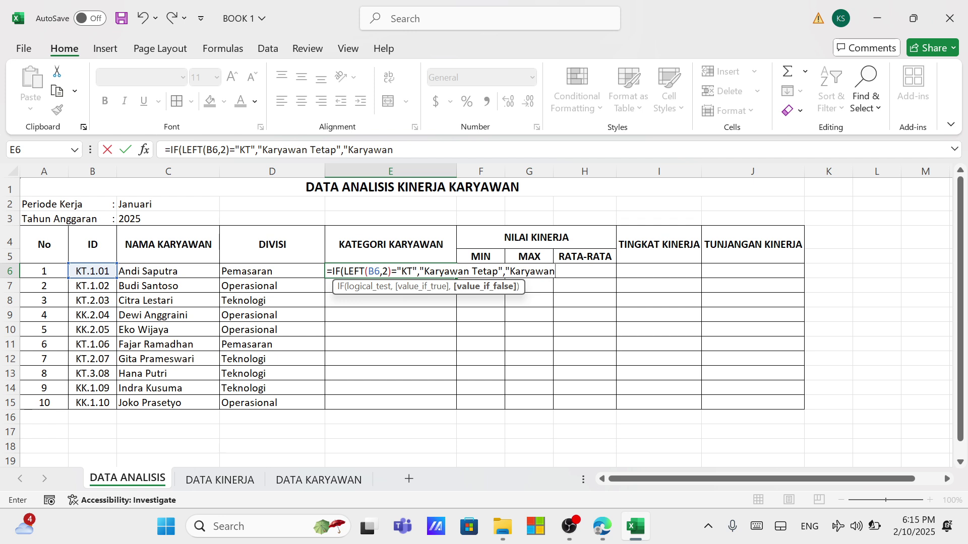
text( Kontrak"))
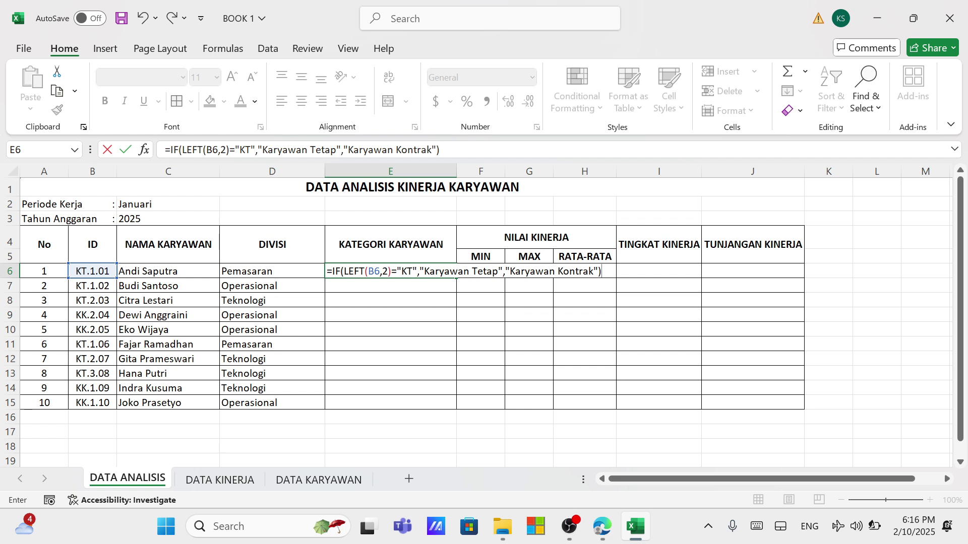
Step: Extend the E6 formula by joining a space and a second IF whose test starts with MID(B6,4,1)
text(&" ")
text(&if)
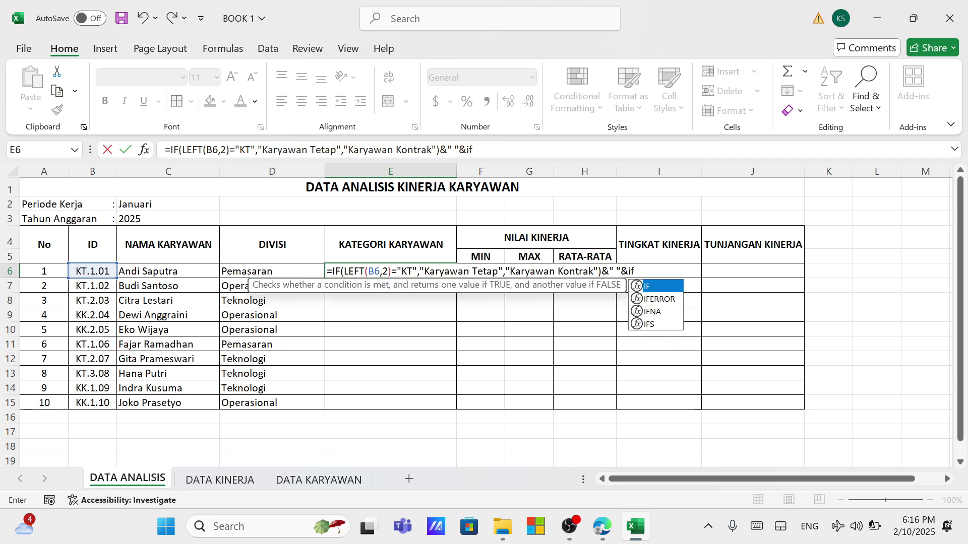
key(Tab)
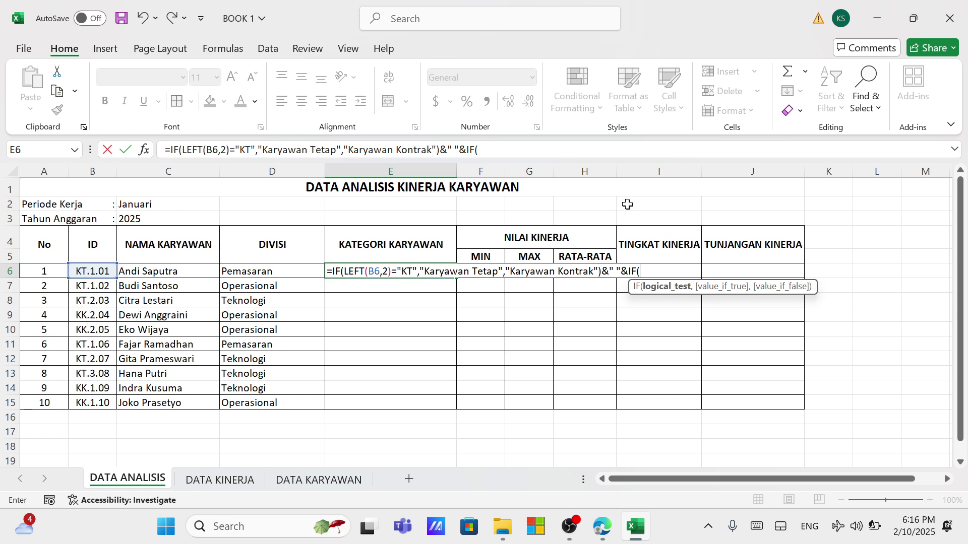
text(mid)
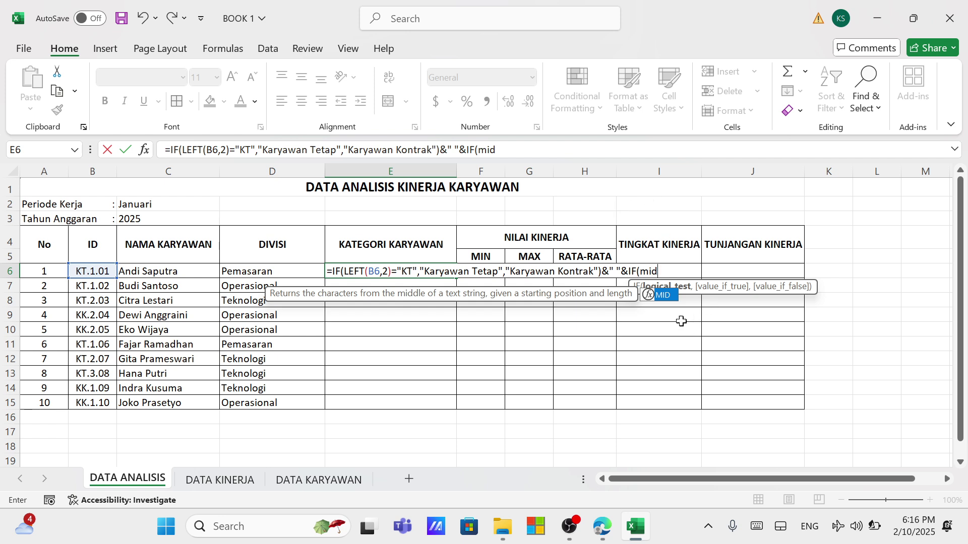
double_click(663, 297)
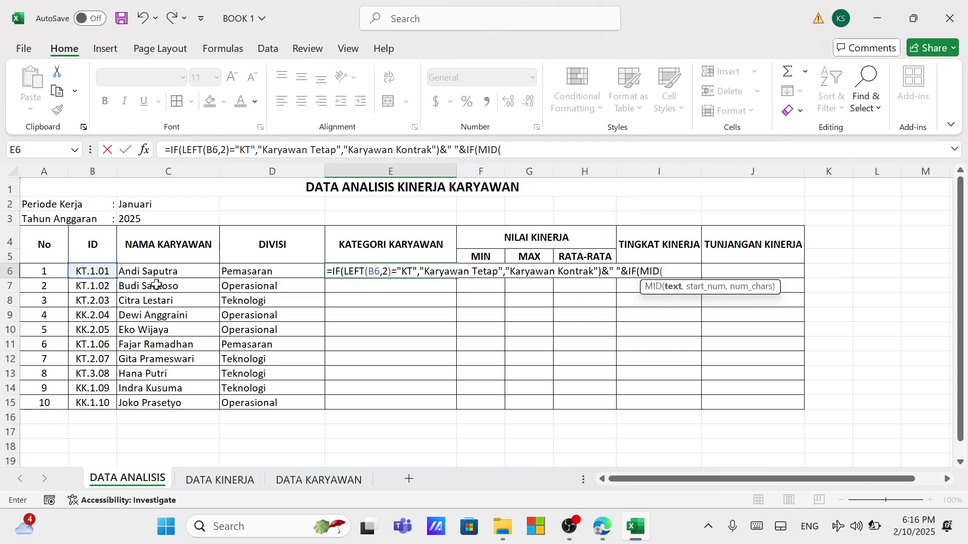
click(99, 268)
text(,)
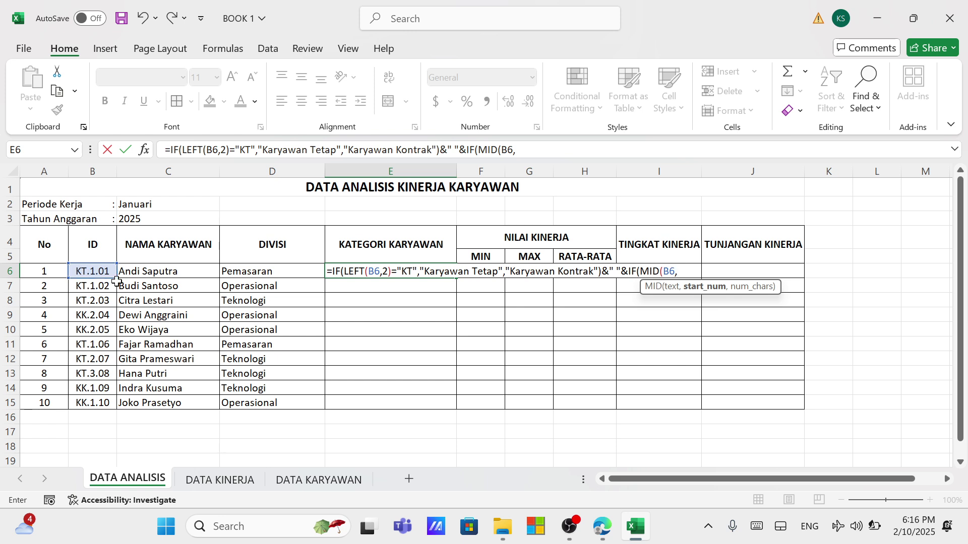
text(4)
text(,)
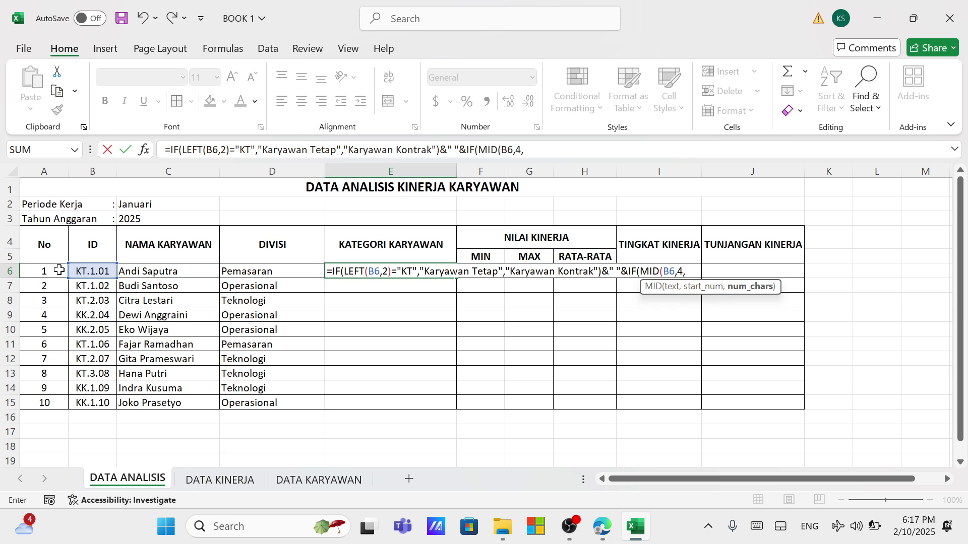
text(1))
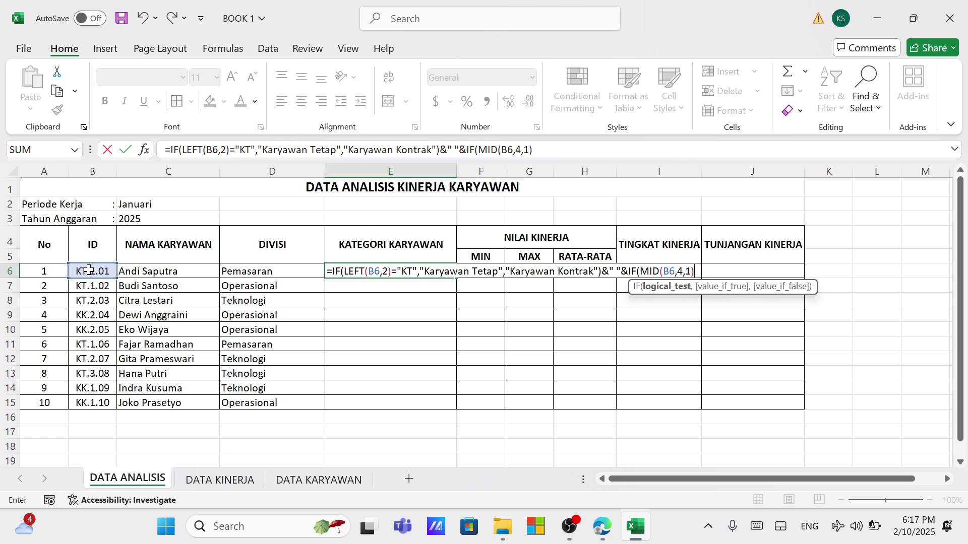
Step: Complete that IF's test as equal to "1" and make it return "Gol 1" when true
text(="1",)
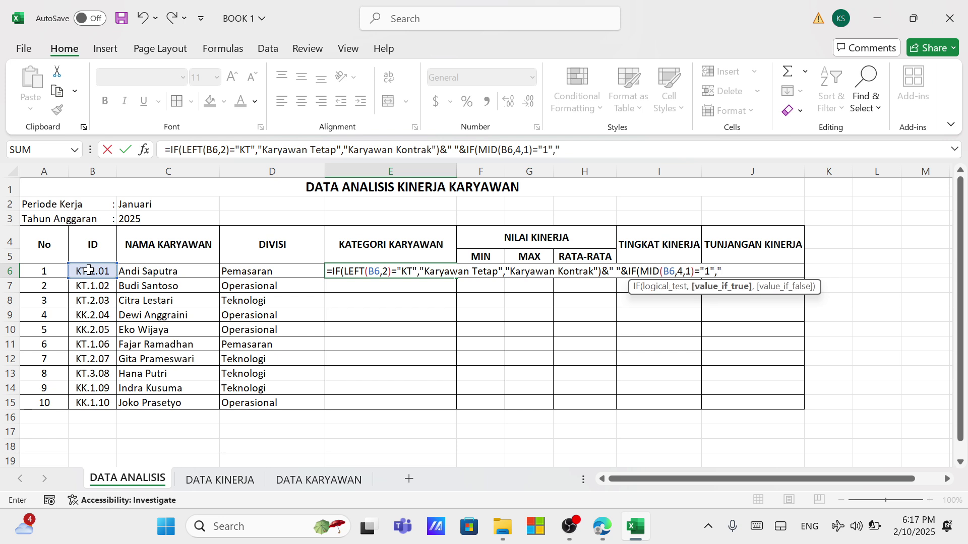
text("Gol)
text(1",)
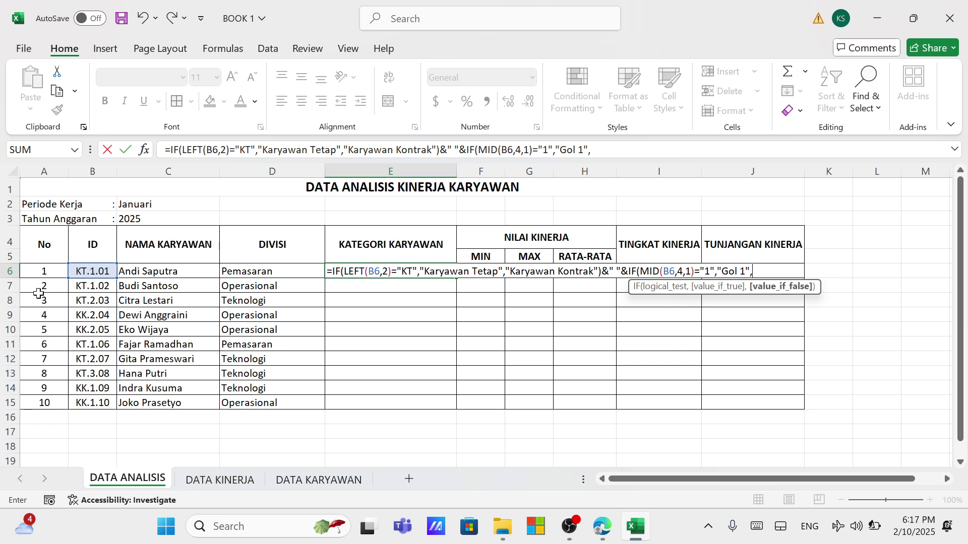
Step: Nest another IF as the false value in E6, testing whether MID(B6,4,1) equals "2"
text(if)
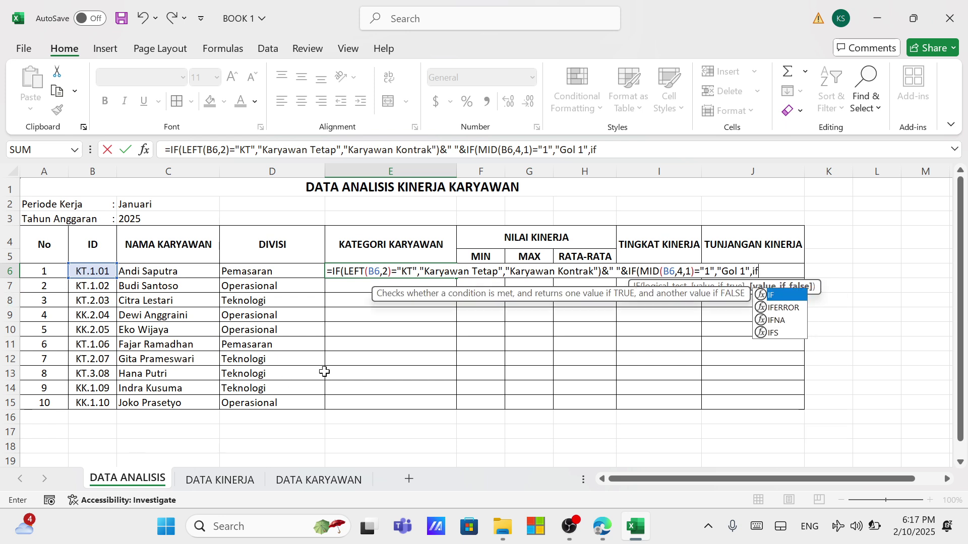
double_click(783, 297)
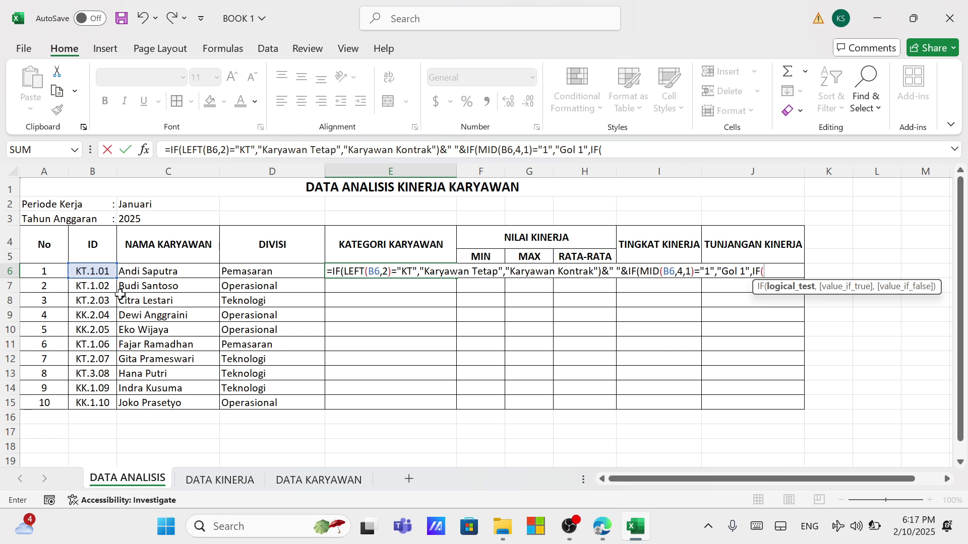
text(mid)
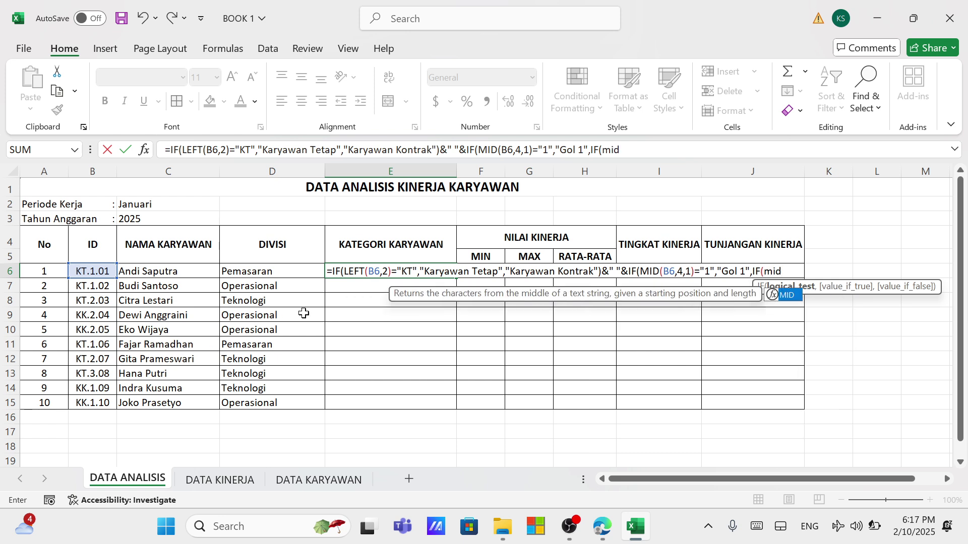
double_click(793, 297)
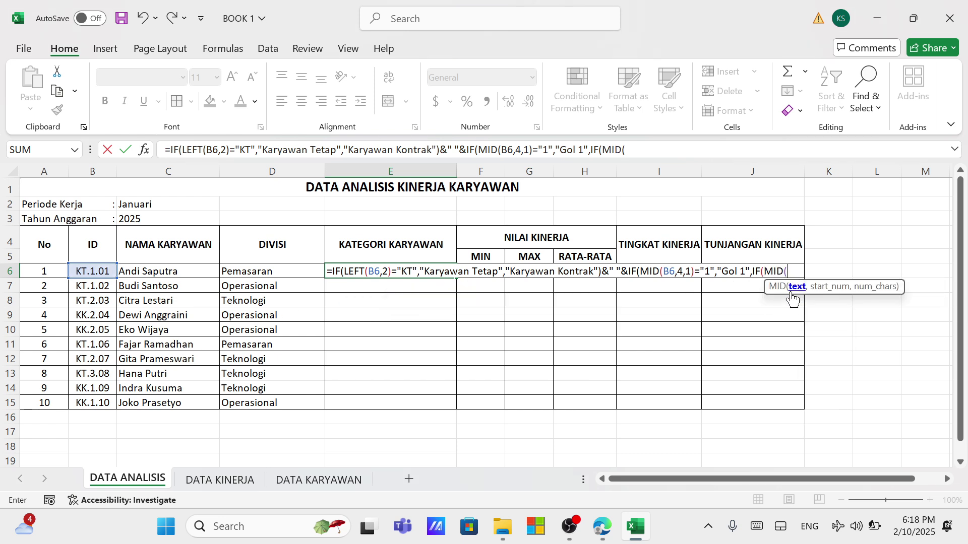
click(81, 272)
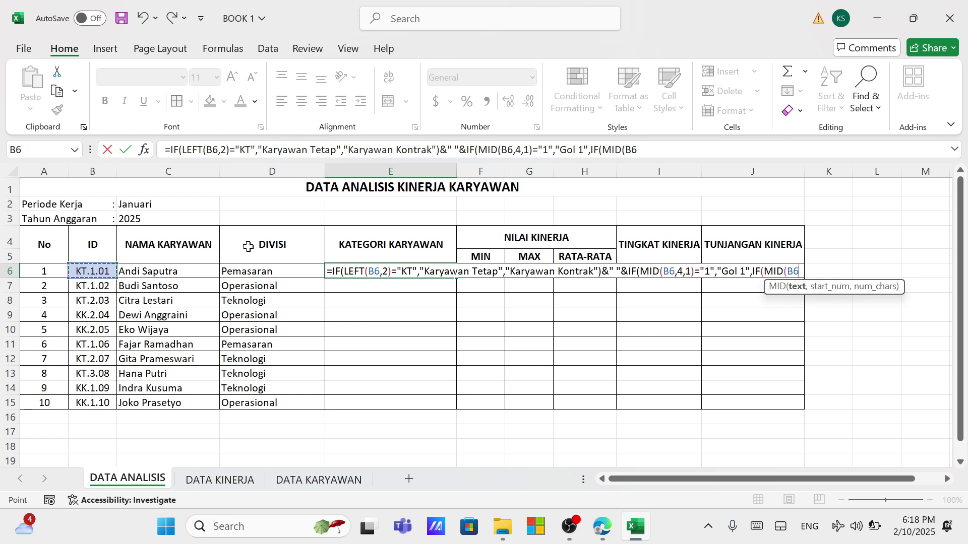
text(,4,1)
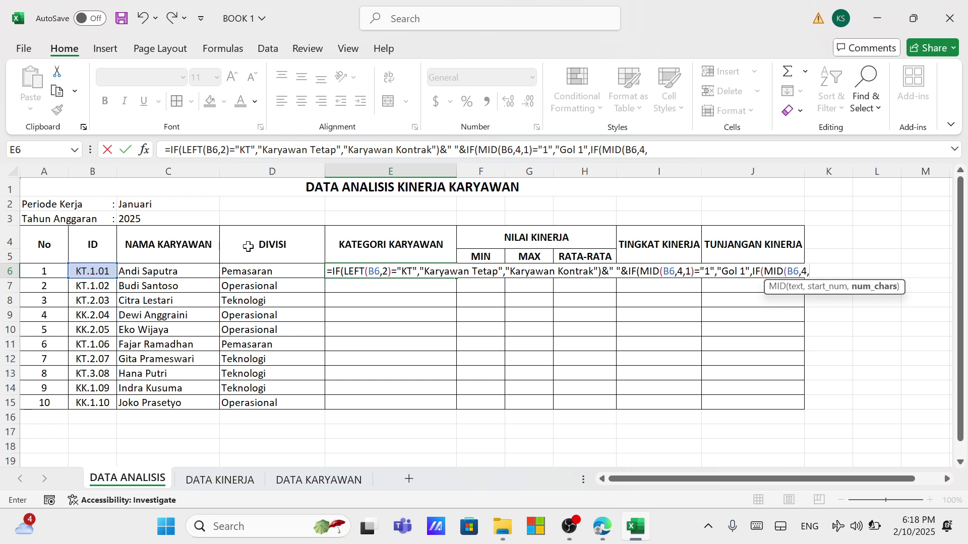
text()=")
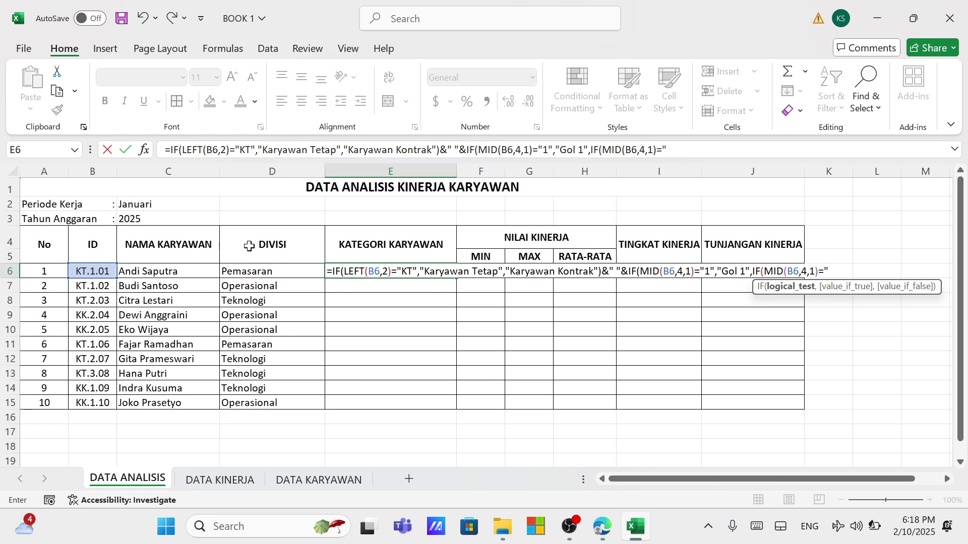
text(2)
text(")
Step: Make the nested IF return "Gol 2" when true and "Gol 3" otherwise, and enter the finished formula in E6
text(,")
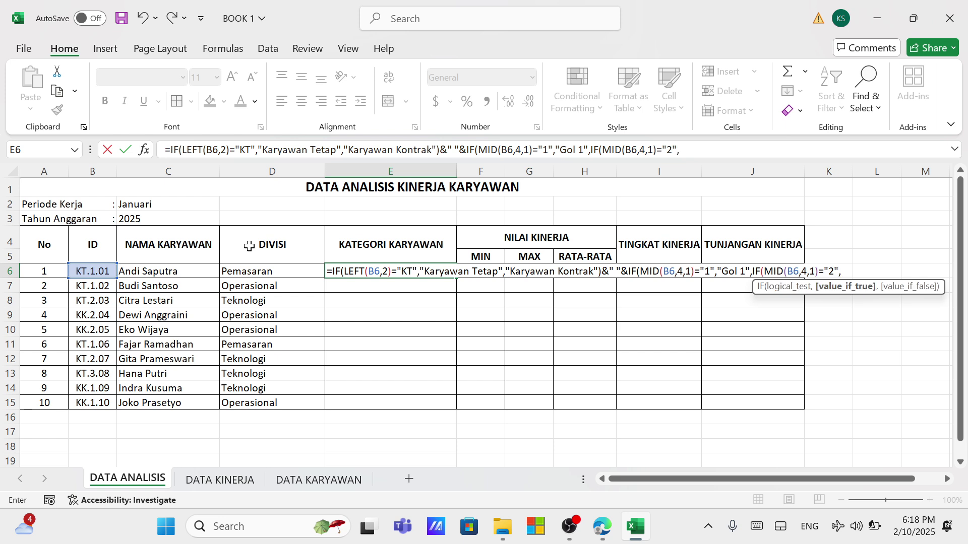
text(Gol 2",")
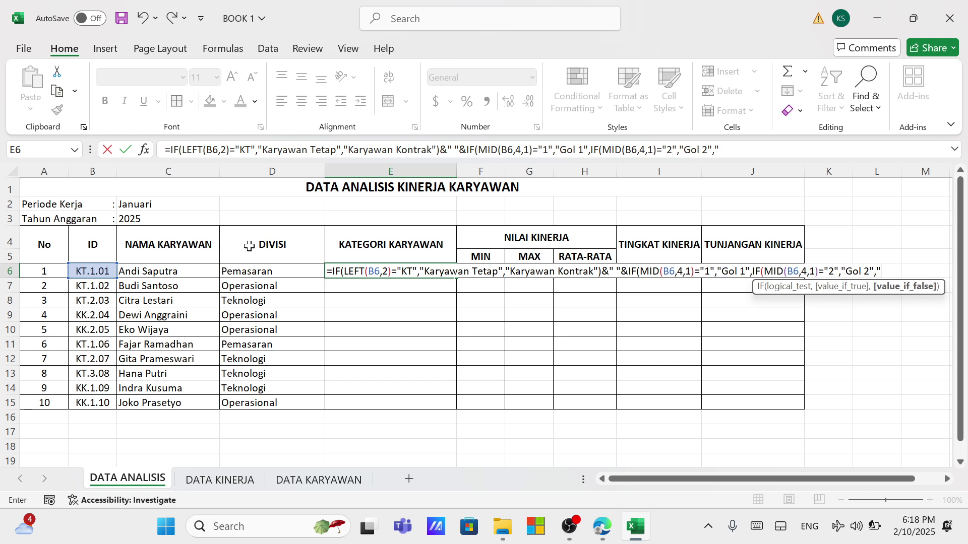
text(Gol 3")
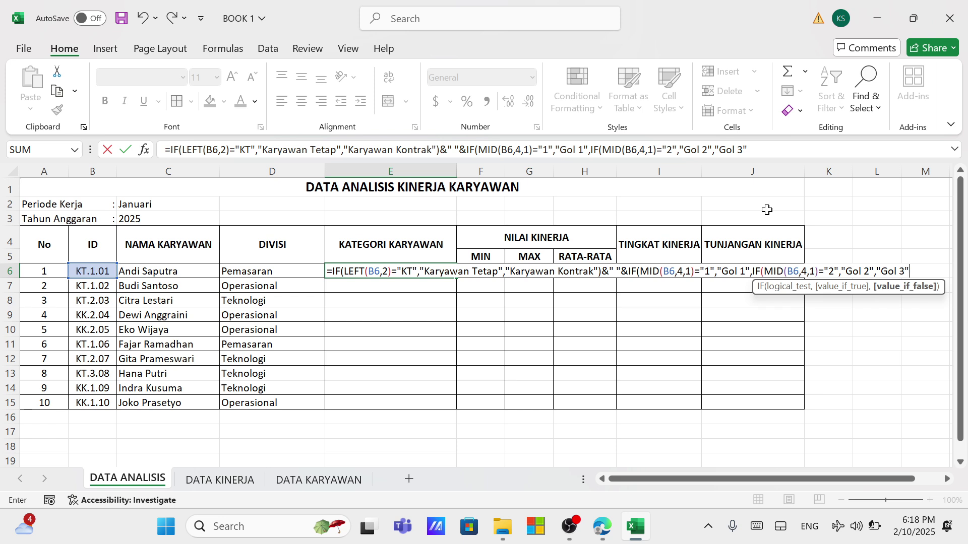
text()))
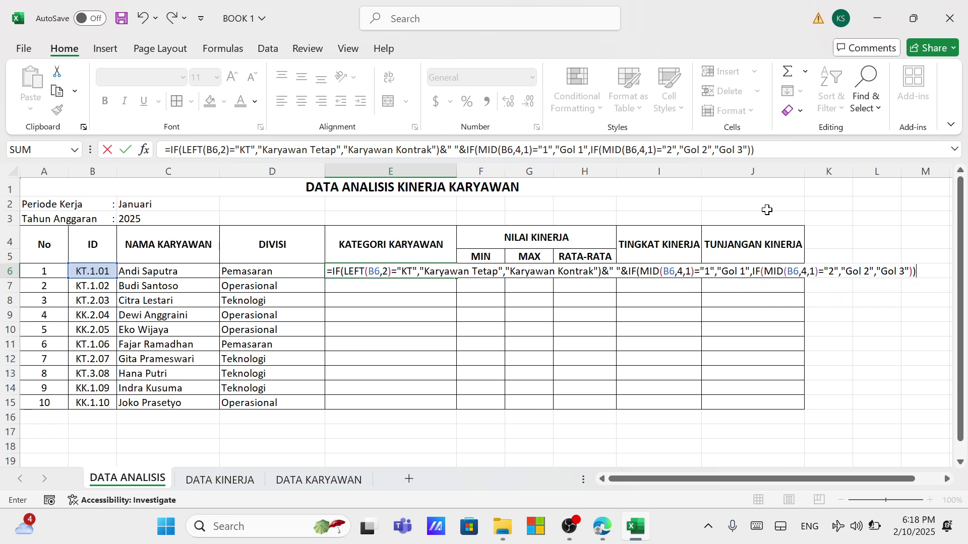
text())
key(BackSpace)
key(Return)
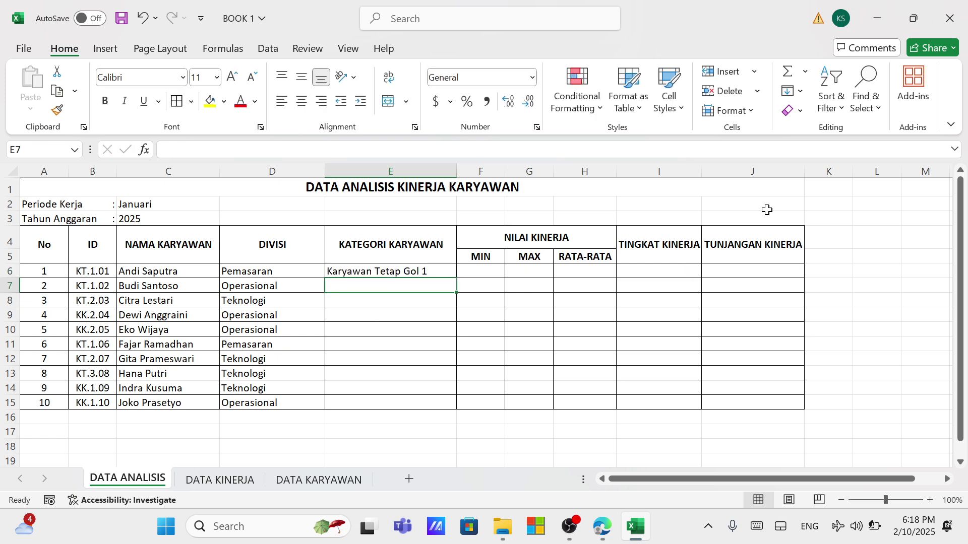
Step: Fill the employee category formula from E6 down to E15
click(408, 274)
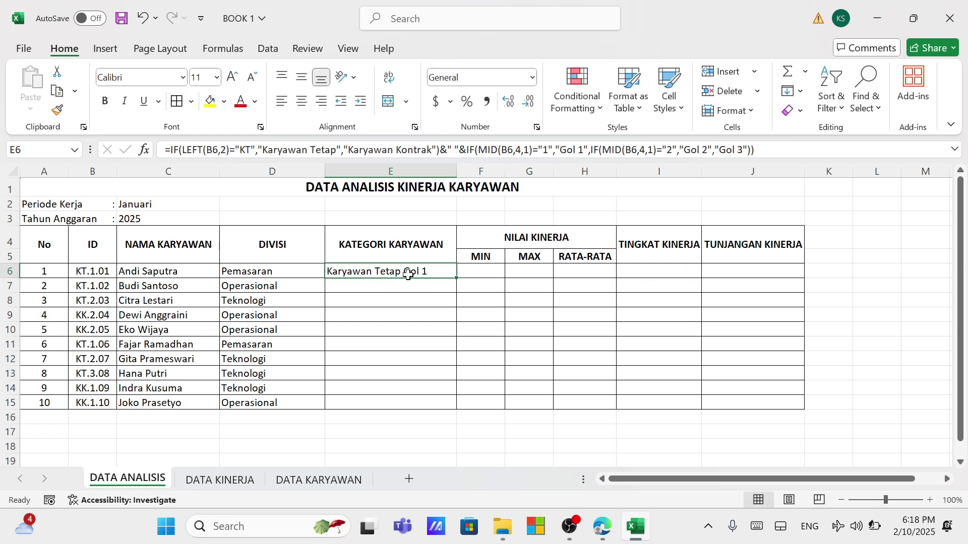
double_click(457, 277)
click(582, 449)
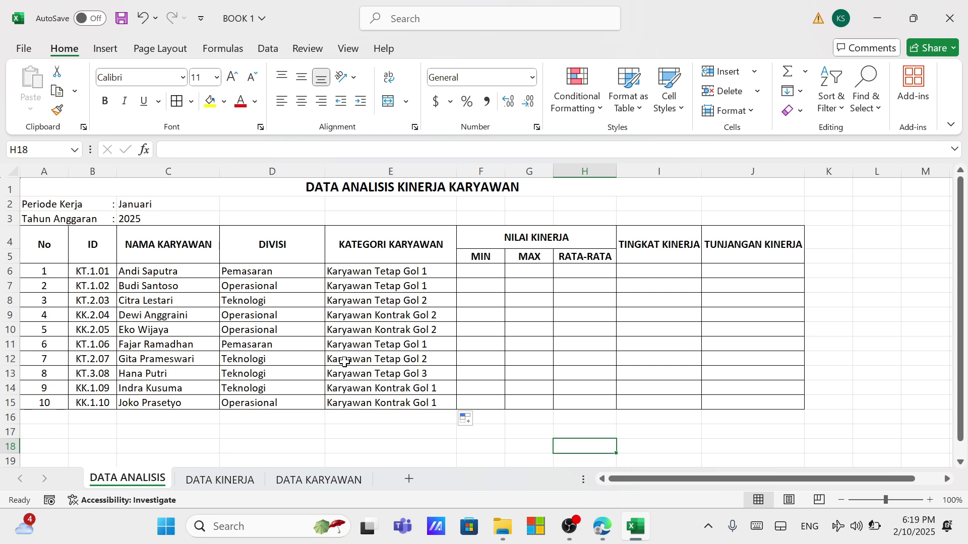
click(708, 431)
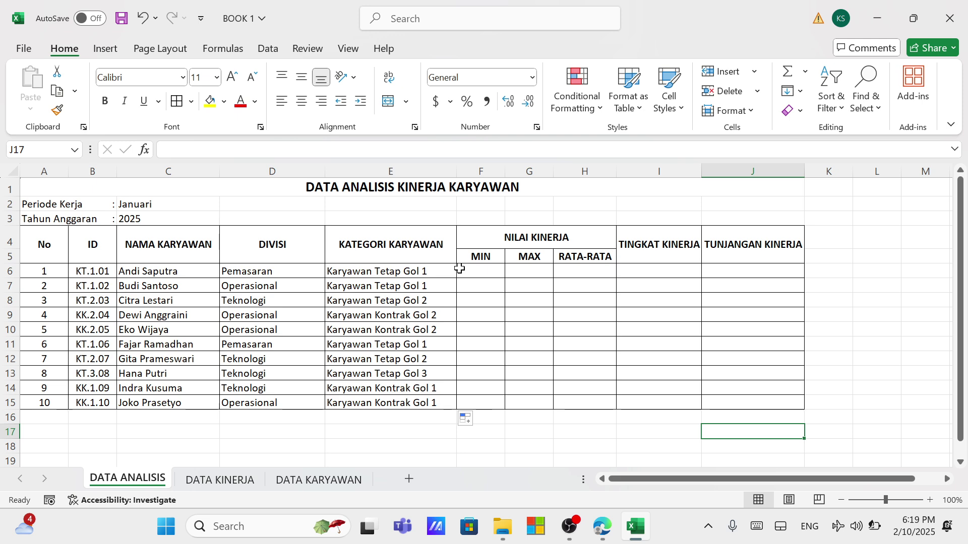
Step: Check the scores on DATA KINERJA, and begin an HLOOKUP in F6 of DATA ANALISIS with B6 as the lookup value
click(216, 484)
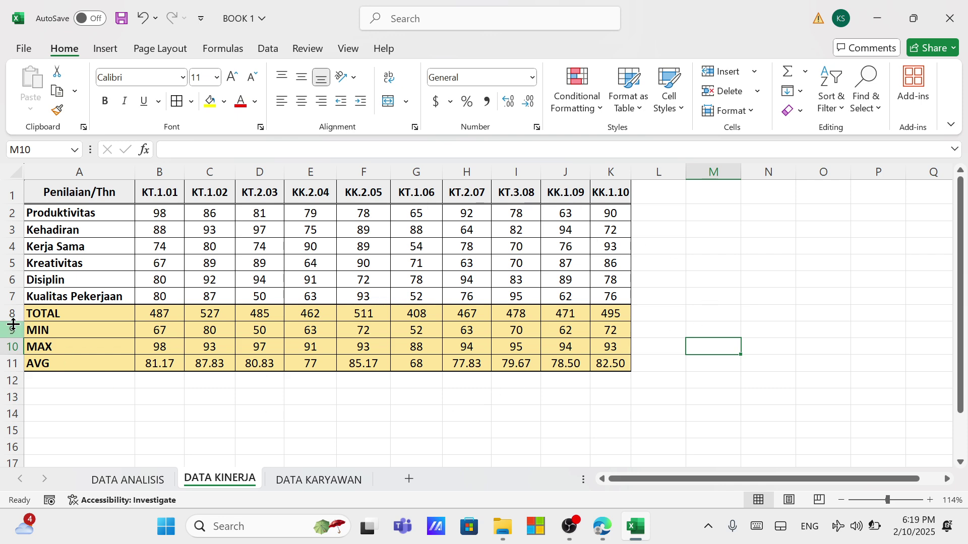
click(143, 482)
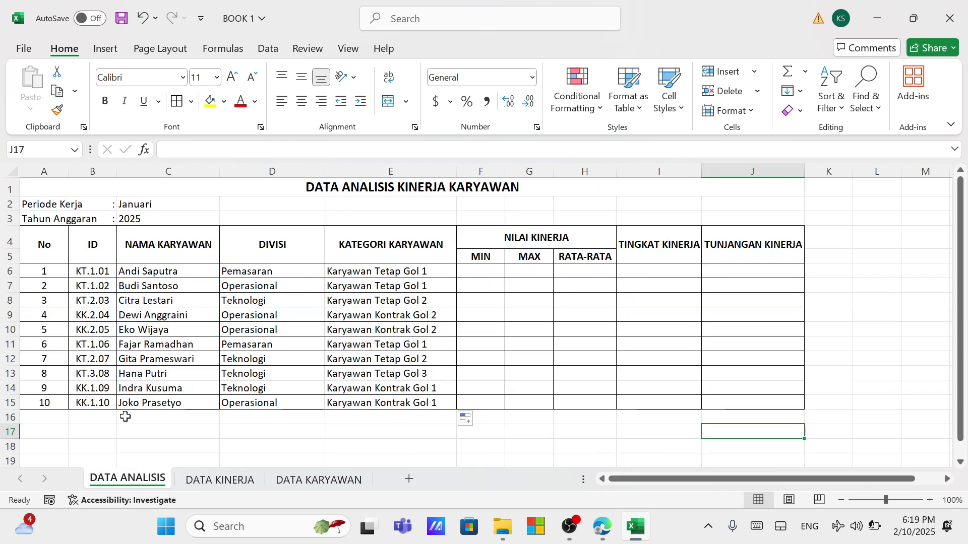
click(472, 272)
text(=)
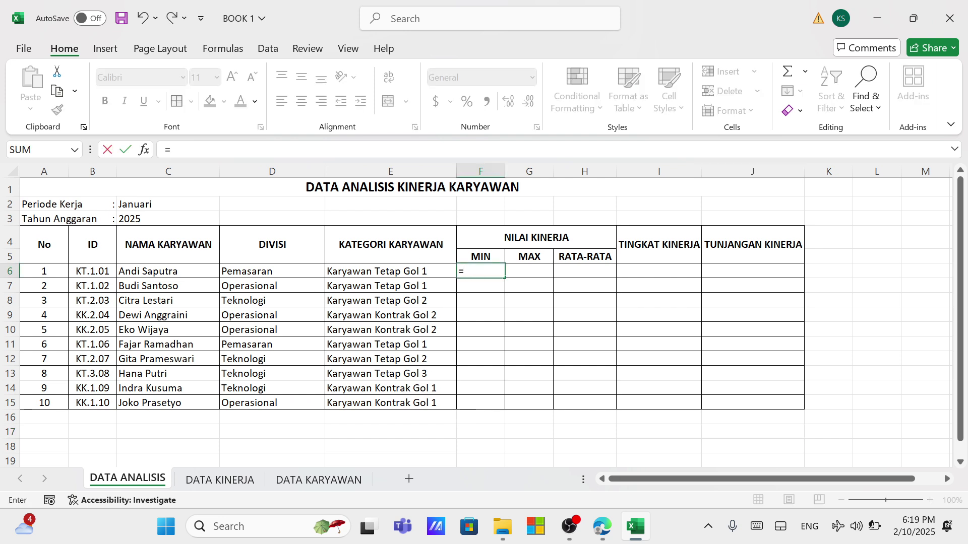
text(hloo)
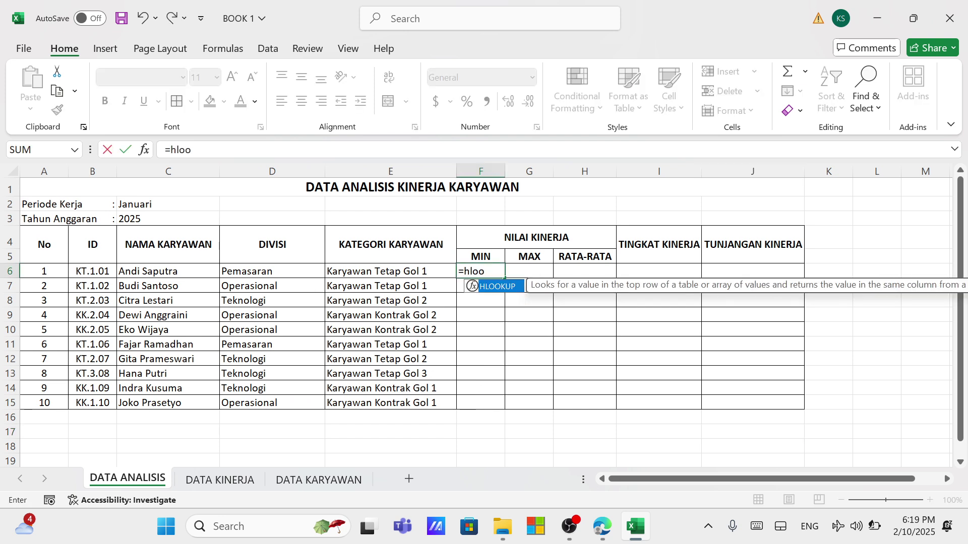
double_click(504, 287)
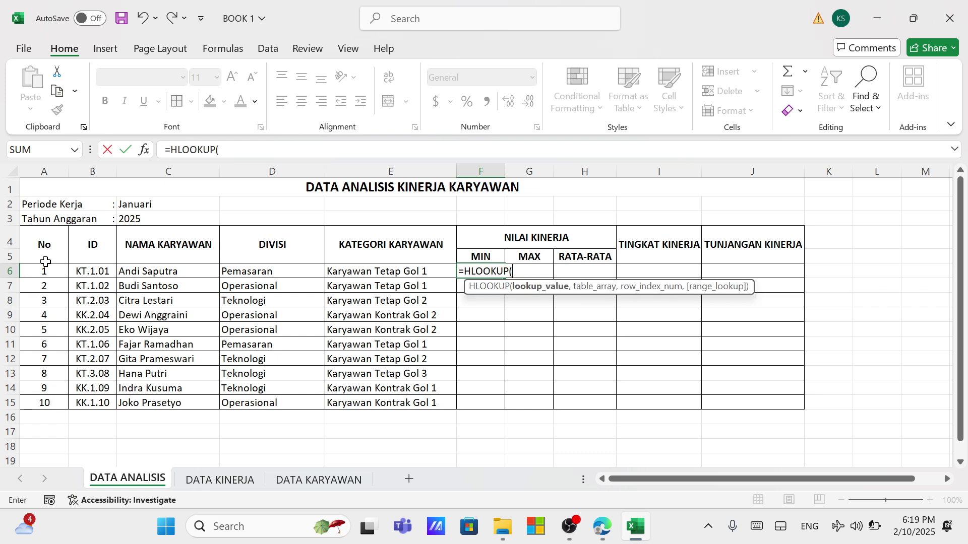
click(99, 275)
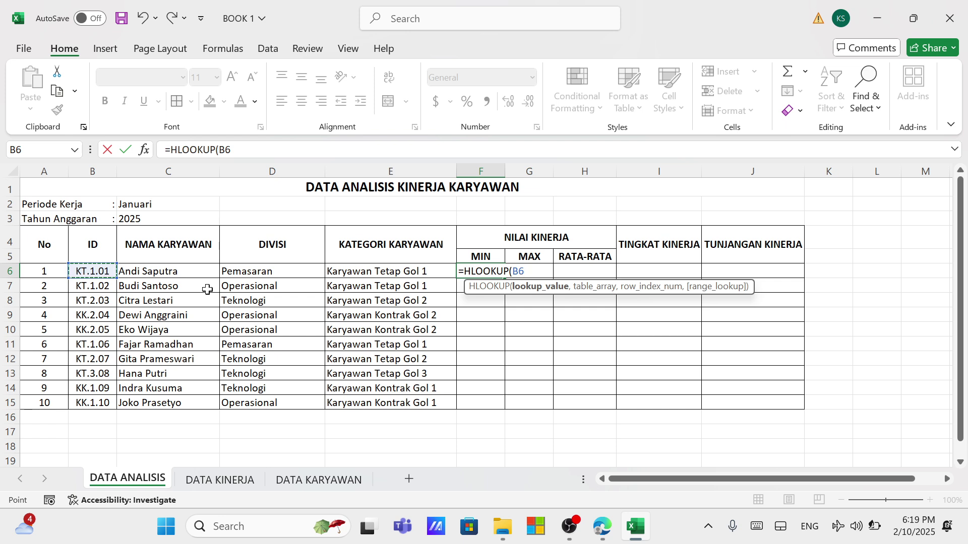
text(,)
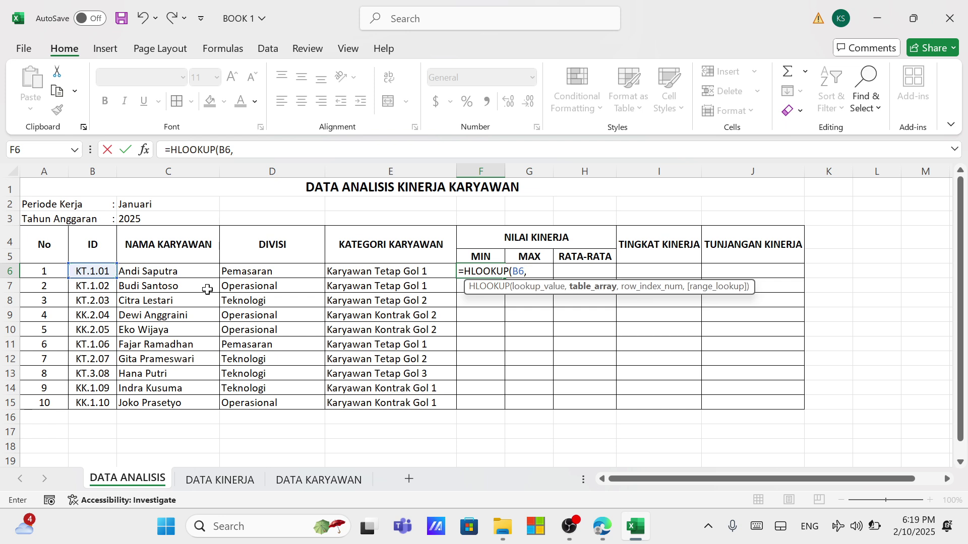
Step: Complete the HLOOKUP in F6 with the absolute range $A$1:$K$11 on DATA KINERJA, row index 9 and range lookup 0
click(207, 484)
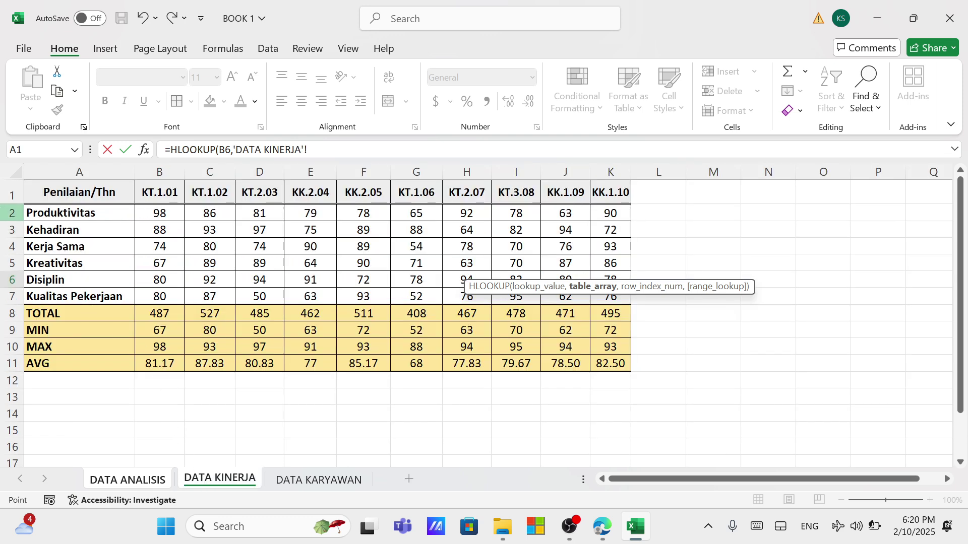
drag(43, 195, 621, 362)
key(F4)
text(,)
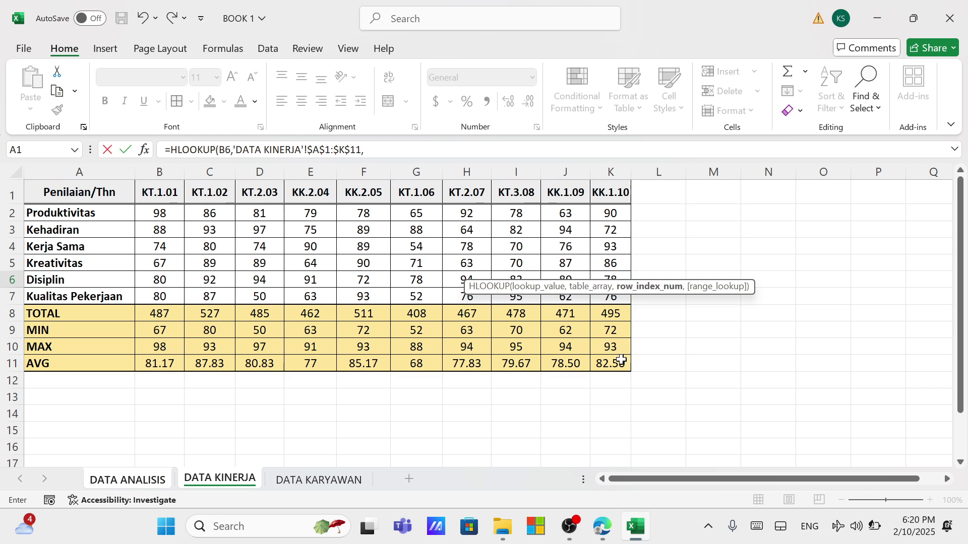
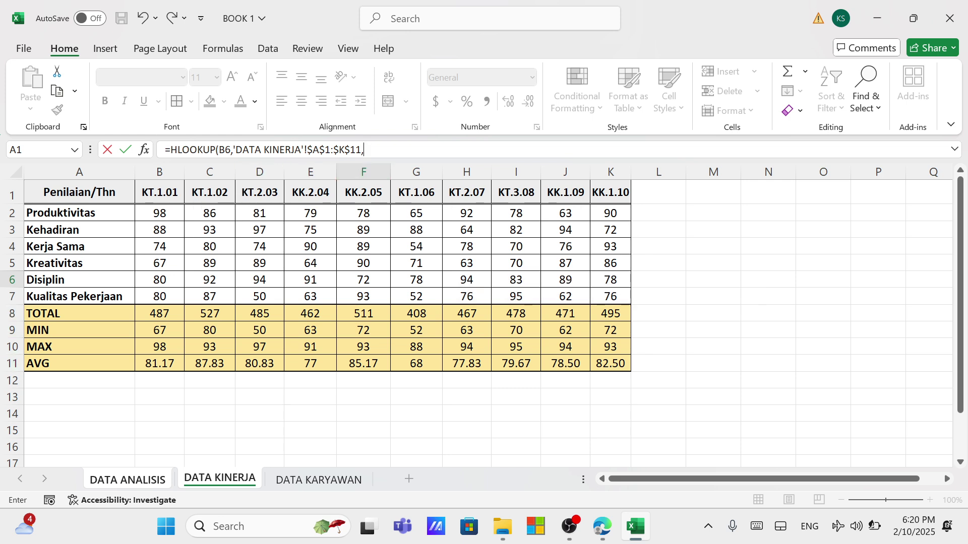
click(365, 149)
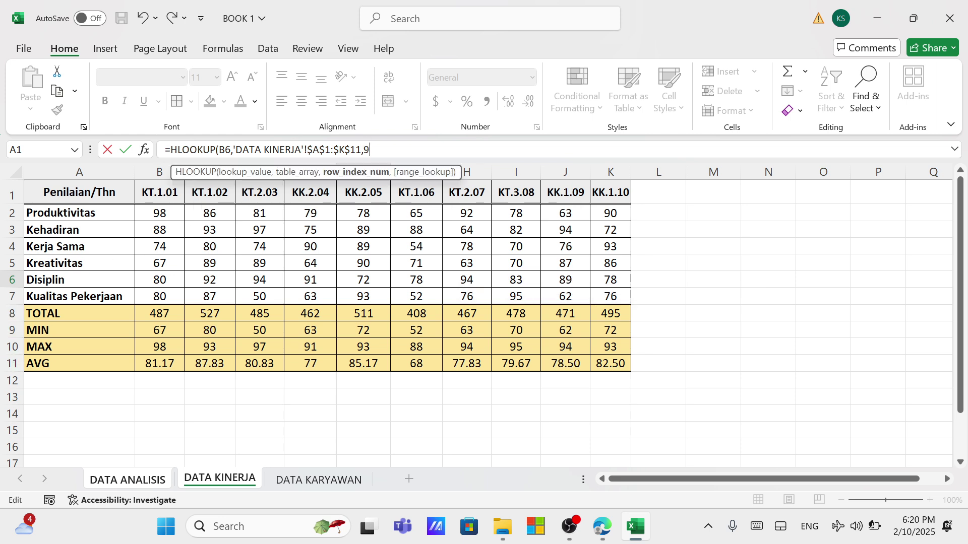
text(,0)
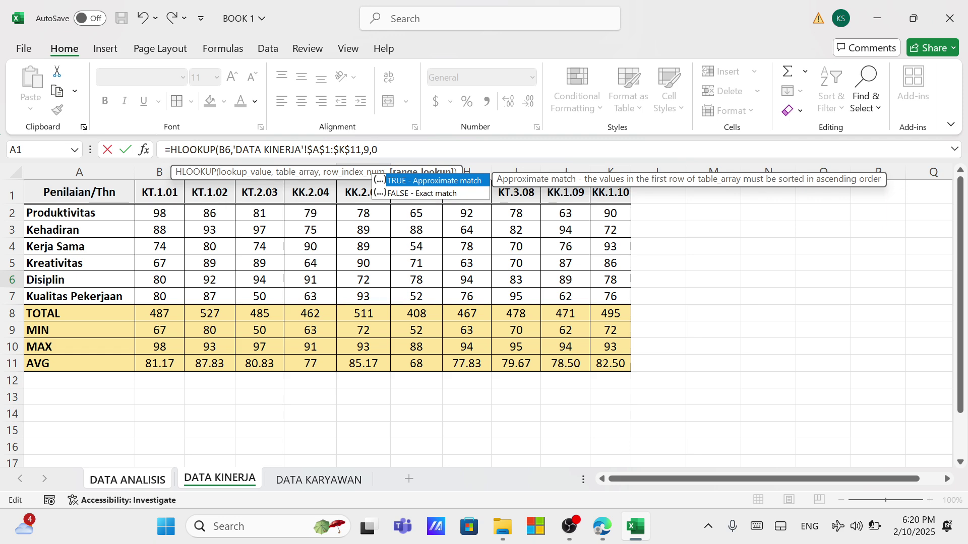
text())
key(Return)
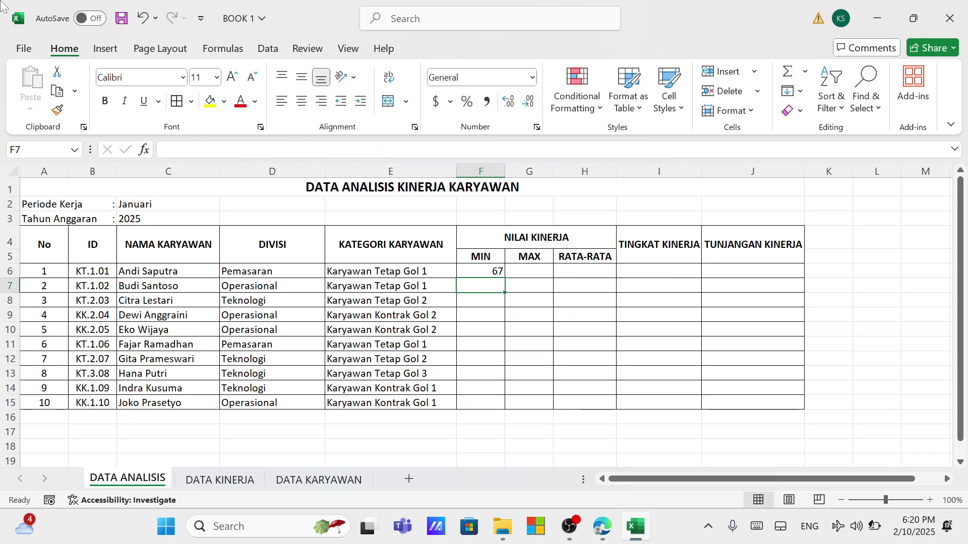
Step: Fill the MIN score formula from F6 down to F15
click(496, 272)
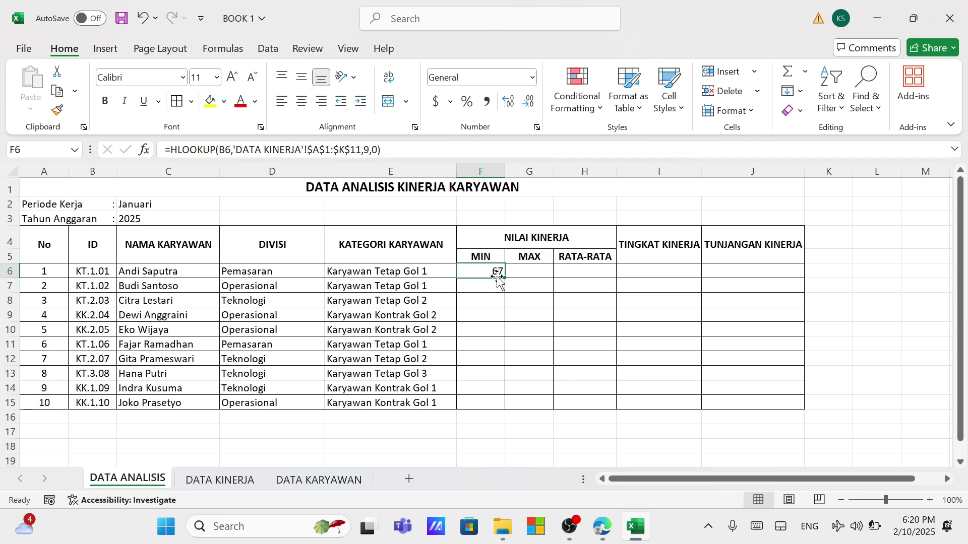
double_click(504, 276)
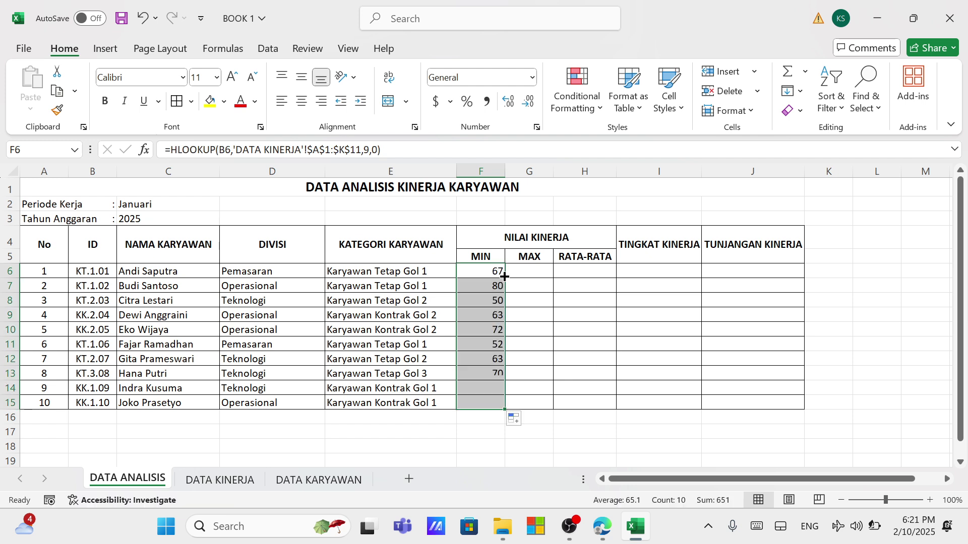
click(574, 372)
Step: Centre the performance score cells F6:H15 horizontally and vertically
drag(482, 275, 592, 401)
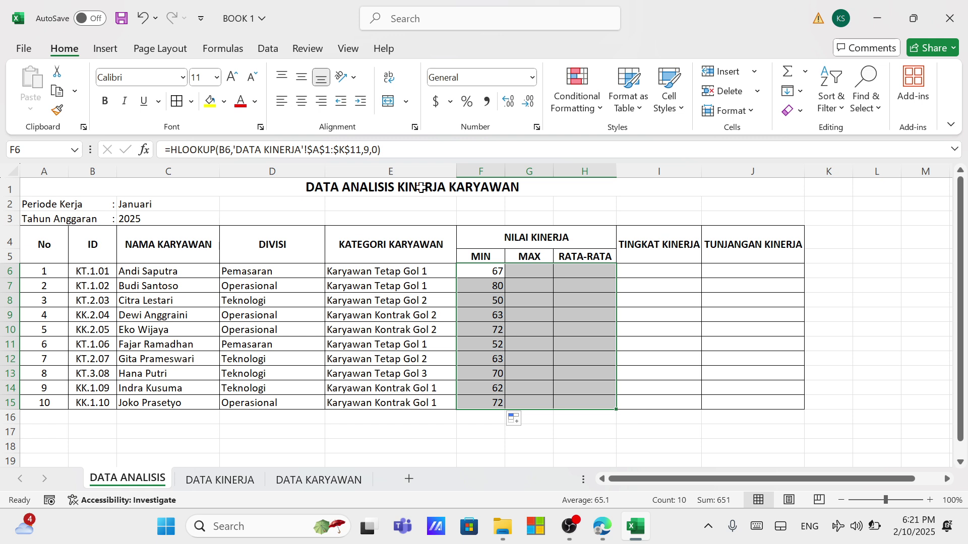
click(301, 101)
click(301, 77)
click(548, 332)
Step: Begin an HLOOKUP for the MAX score in G6 with B6 as the lookup value
click(526, 273)
text(=hloo)
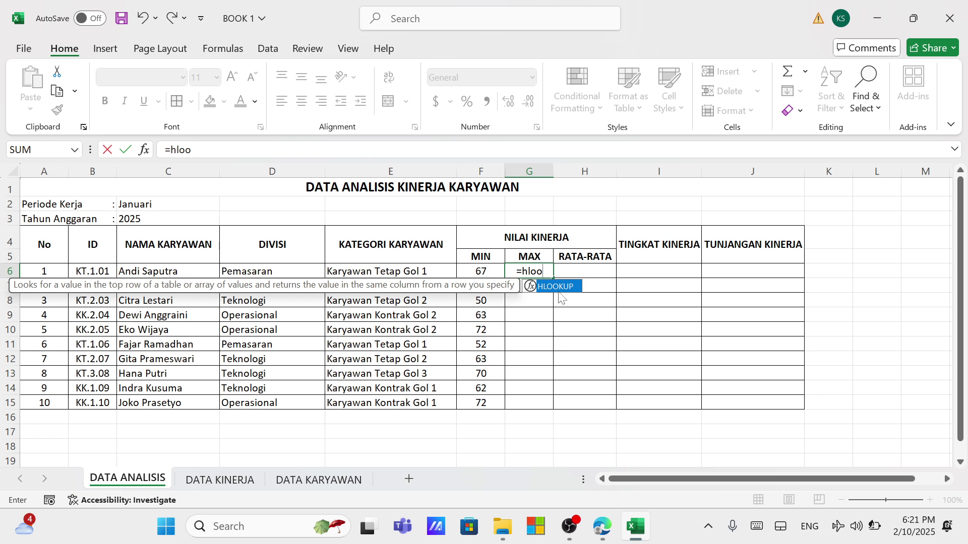
double_click(557, 287)
click(87, 276)
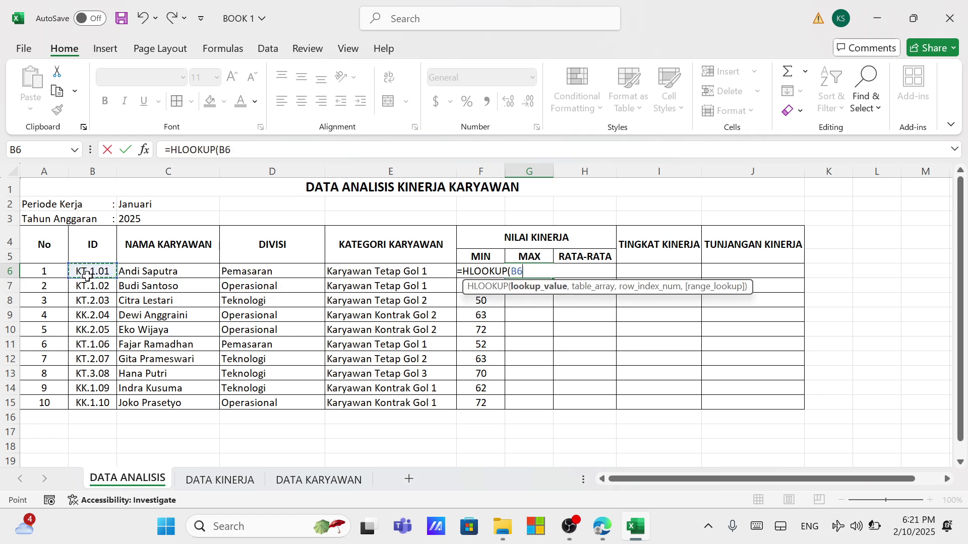
text(,)
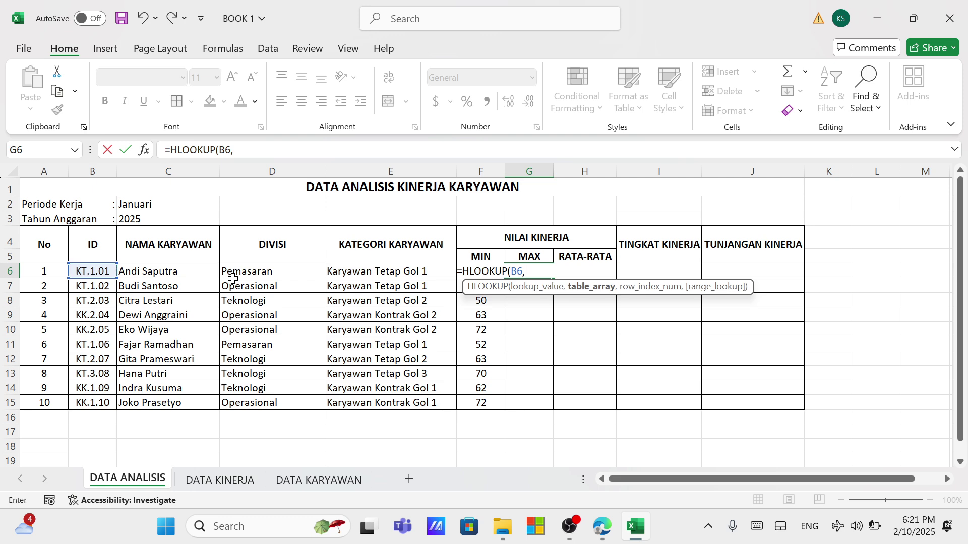
Step: Complete G6's HLOOKUP with DATA KINERJA range $A$1:$K$11 as absolute, row index 10 and range lookup 0, and fill it down to G15
click(220, 480)
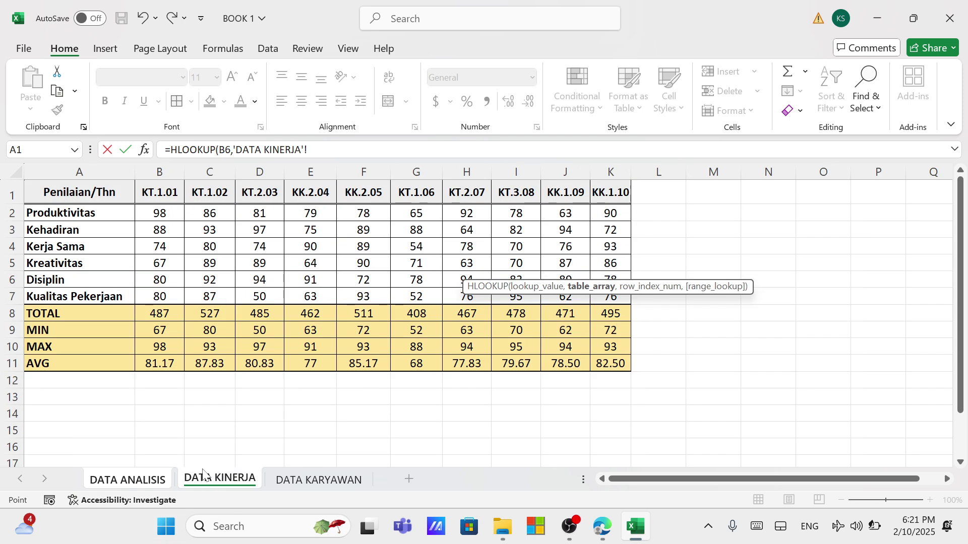
drag(76, 192, 604, 366)
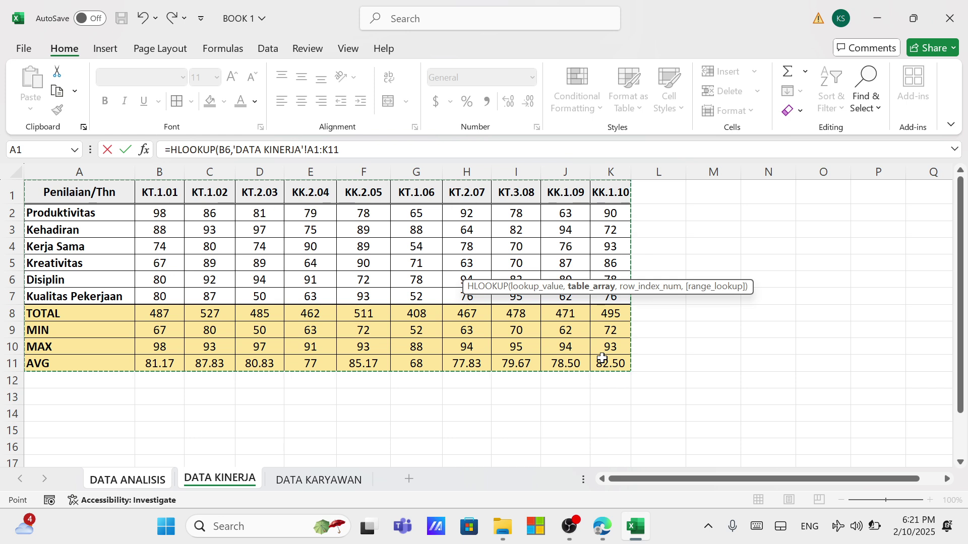
key(F4)
text(,)
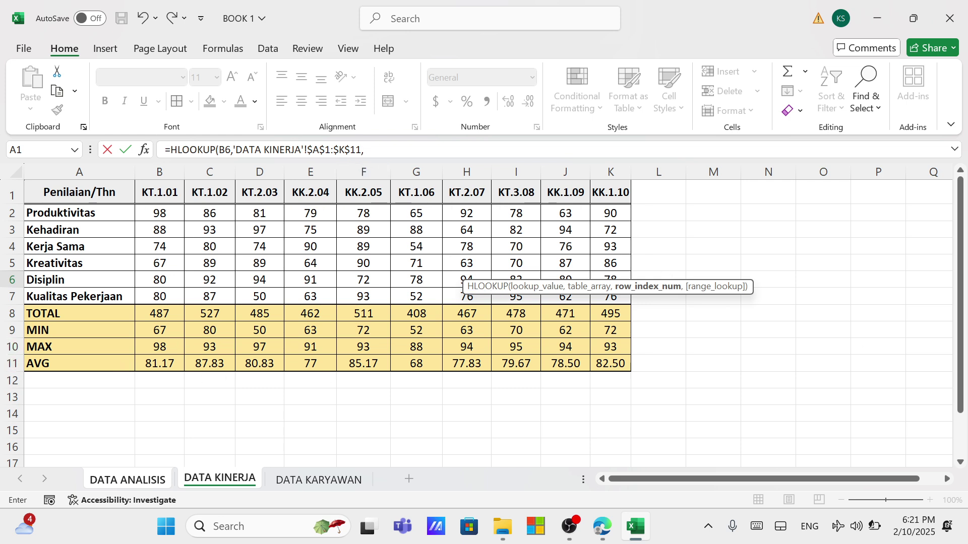
text(,0)
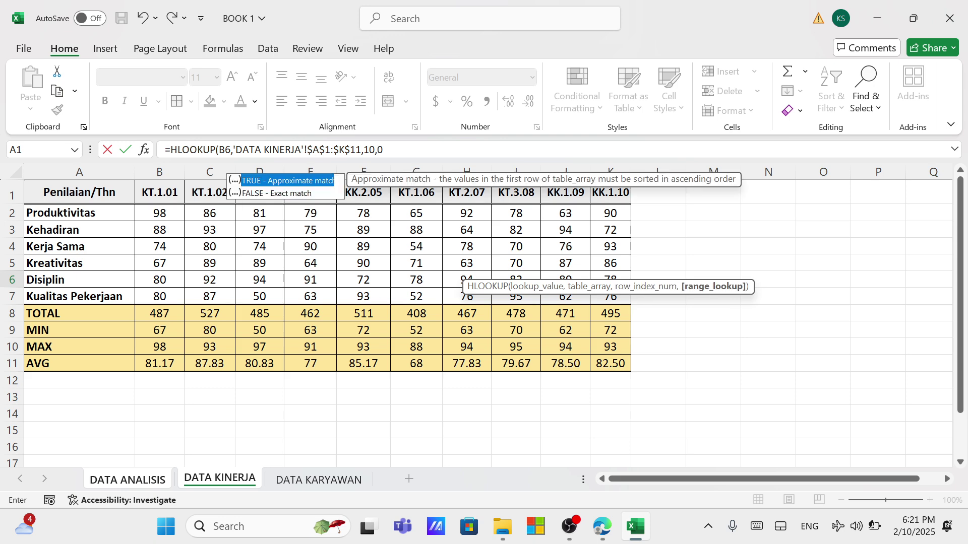
key(Return)
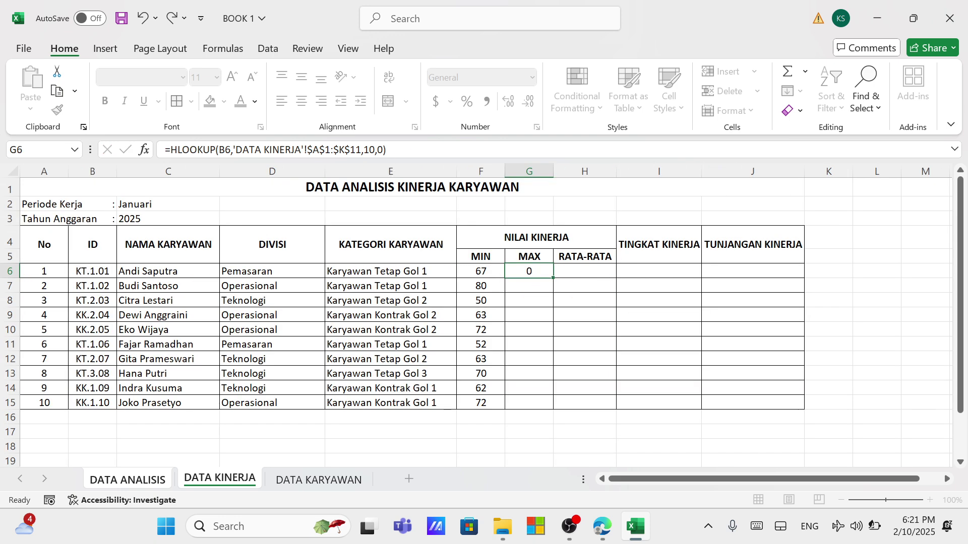
click(530, 271)
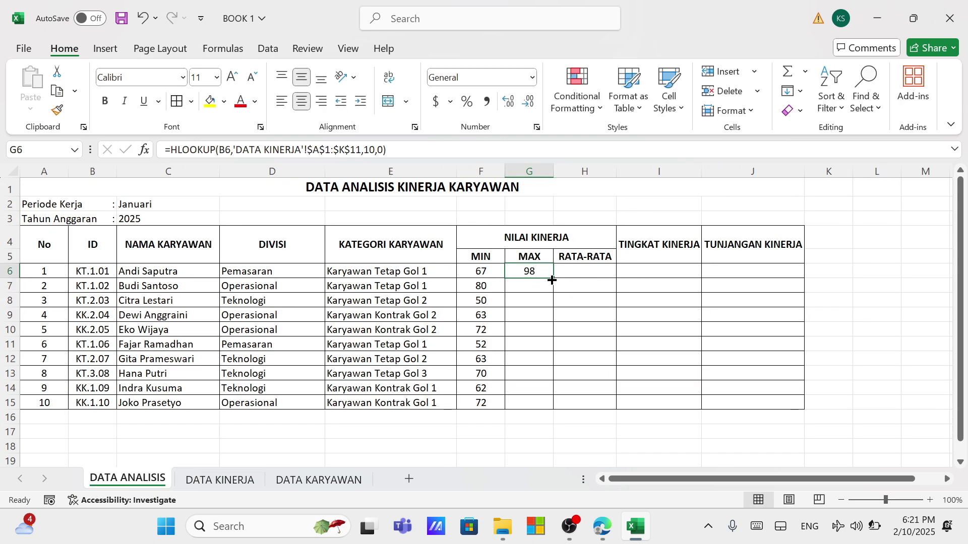
double_click(554, 279)
Step: Begin an HLOOKUP for the RATA-RATA score in H6 with B6 as the lookup value
click(578, 269)
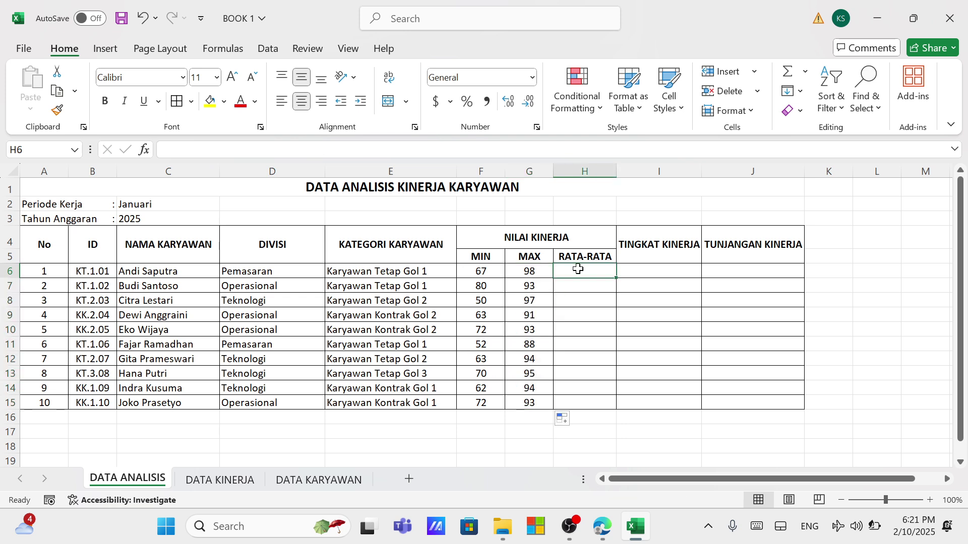
text(=)
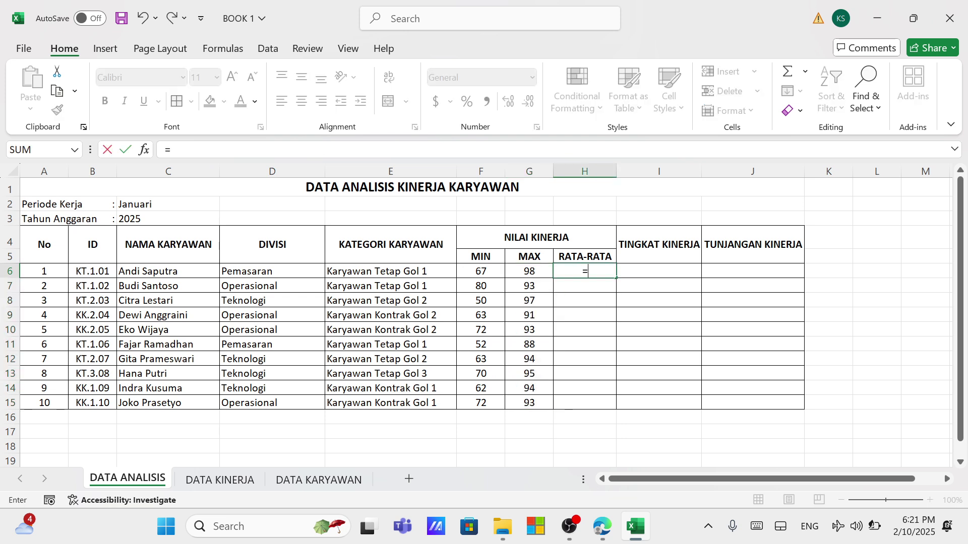
text(hloo)
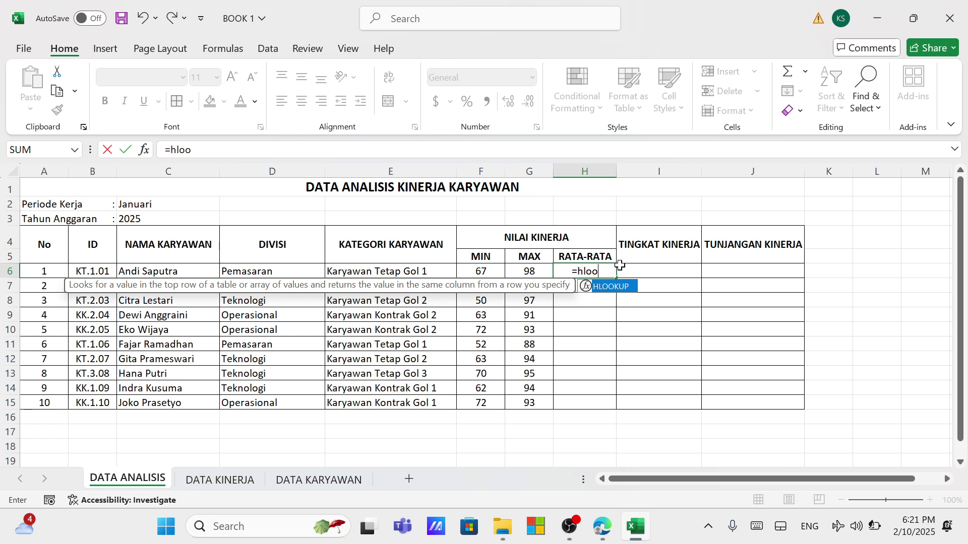
double_click(615, 286)
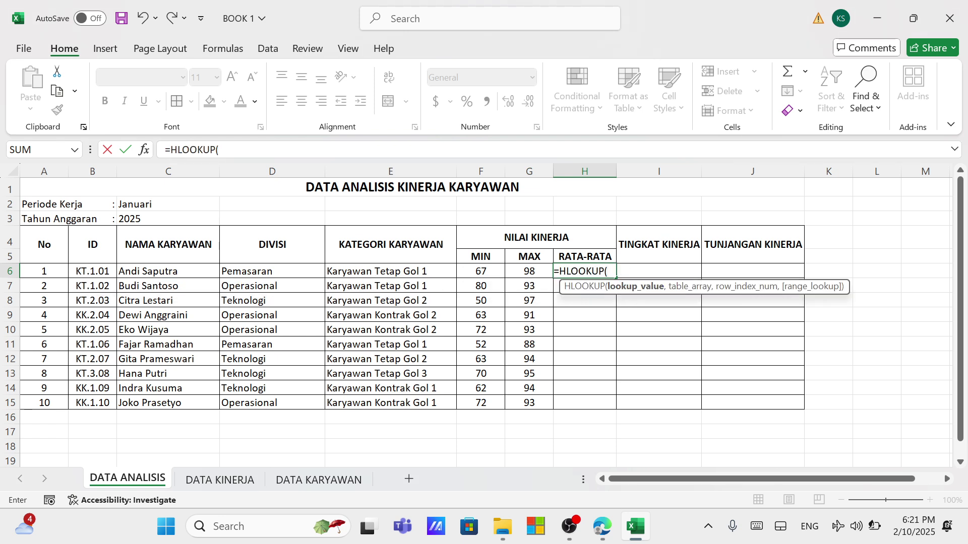
click(90, 273)
text(,)
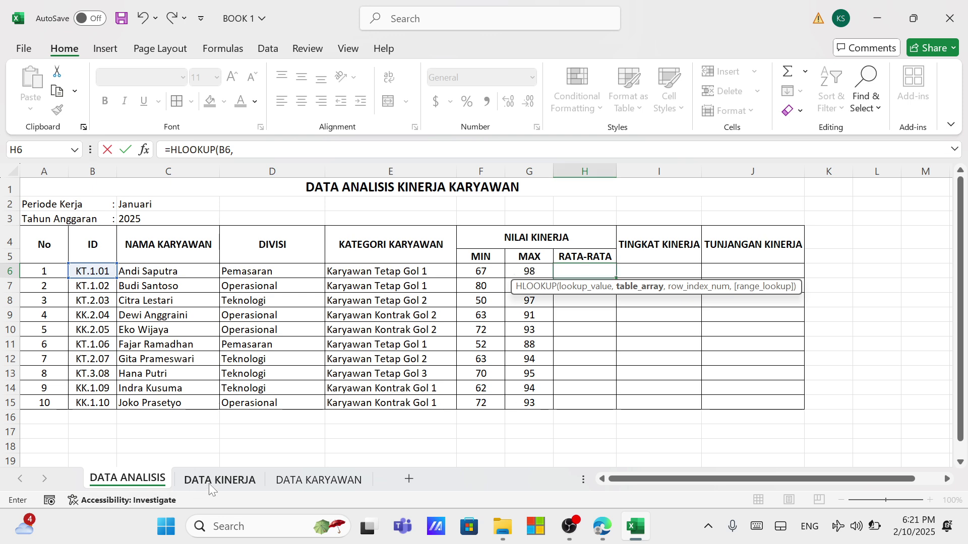
Step: Complete the HLOOKUP in H6 with the absolute range $A$1:$K$11 on DATA KINERJA, row index 11 and range lookup 0
click(209, 482)
drag(62, 186, 610, 365)
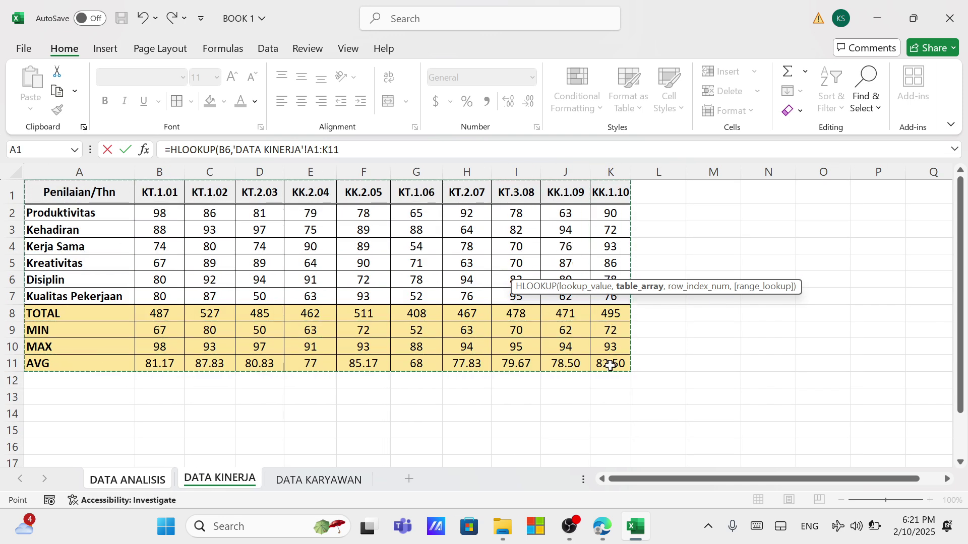
key(F4)
text(,)
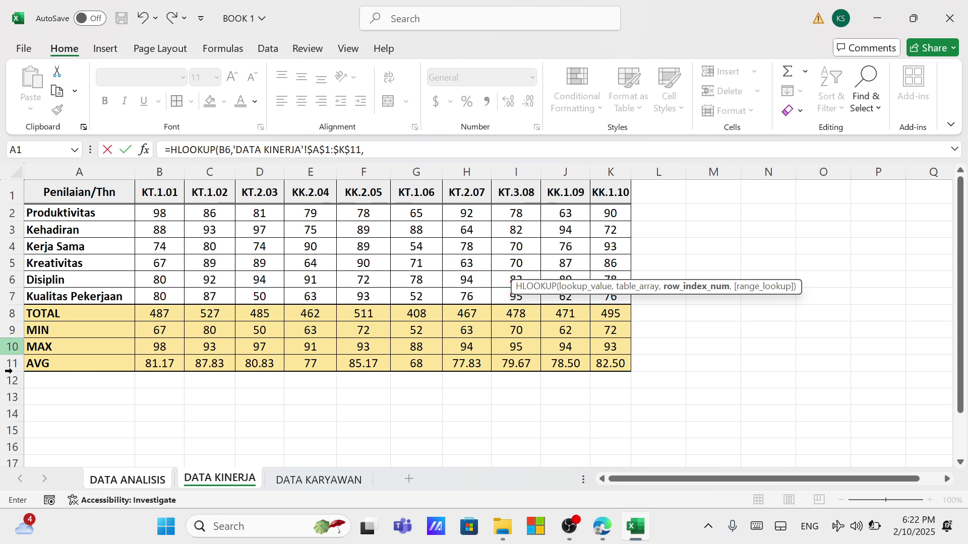
text(11,0))
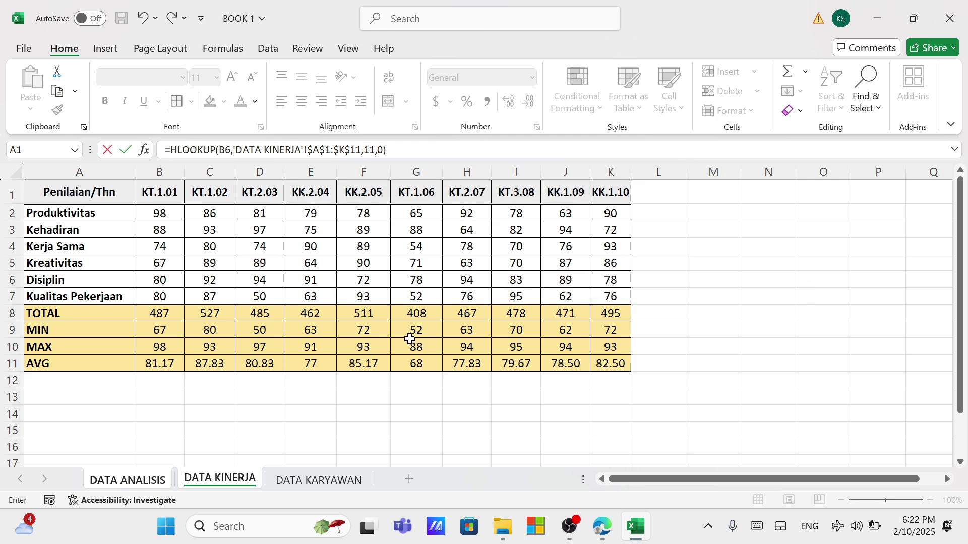
key(Return)
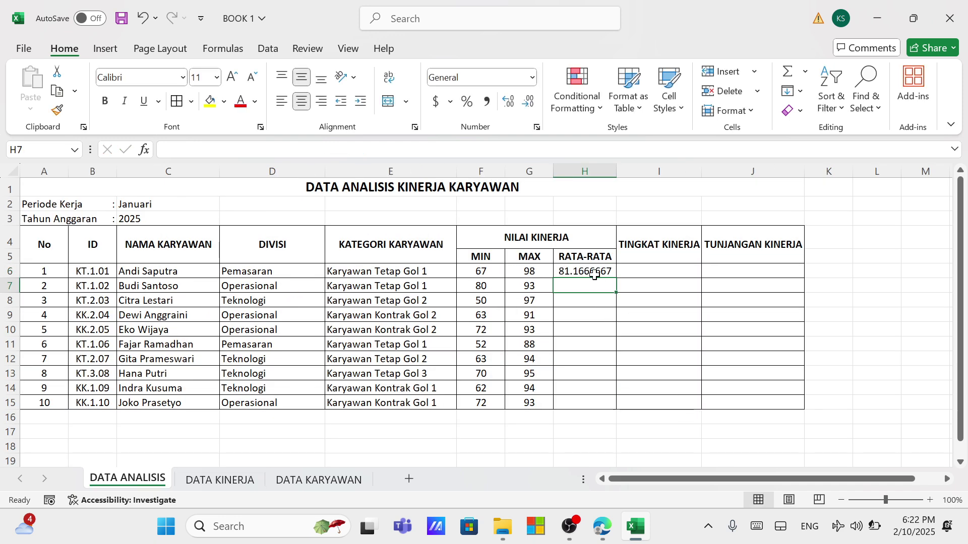
Step: Fill the average score formula from H6 down to H15
click(594, 273)
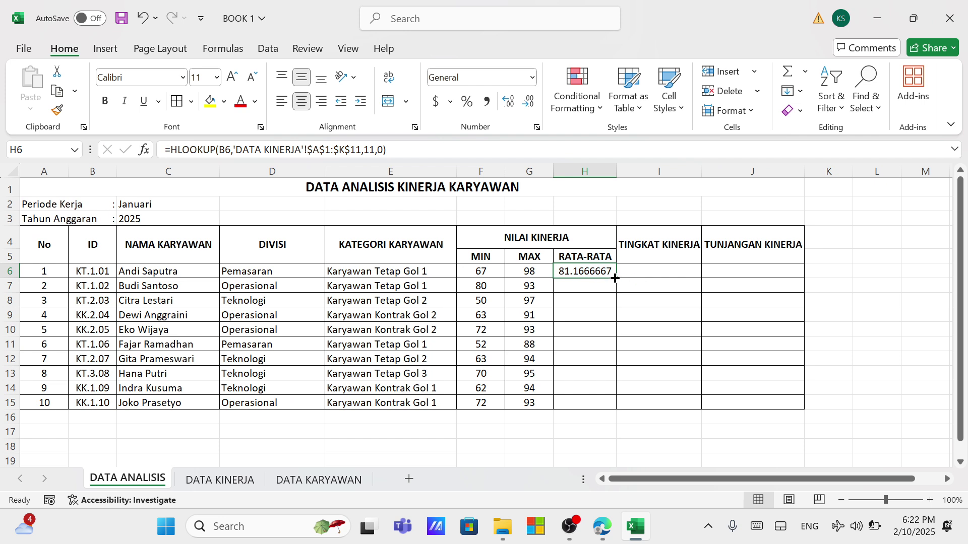
double_click(614, 279)
click(665, 418)
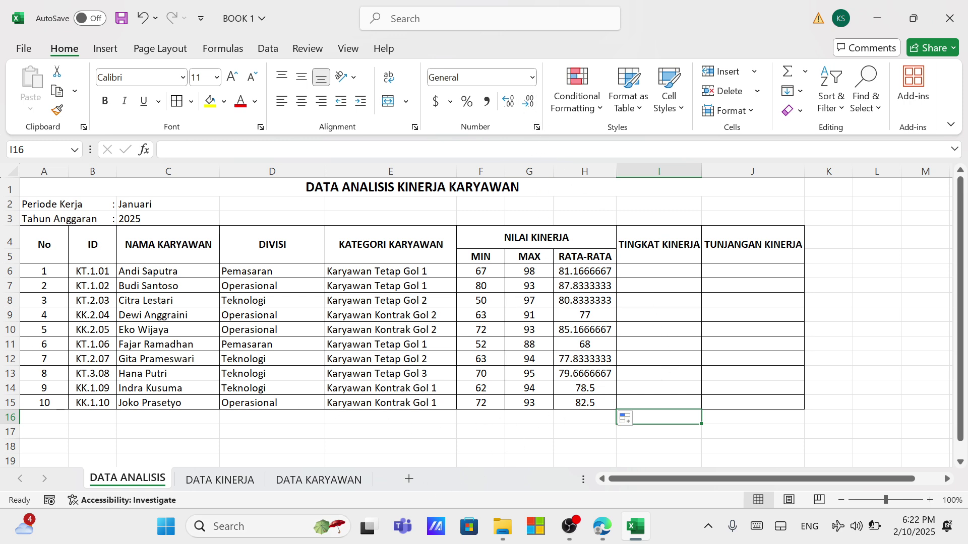
Step: Check the averages on DATA KINERJA, and reduce the average scores in H6:H15 of DATA ANALISIS to two decimal places
click(219, 481)
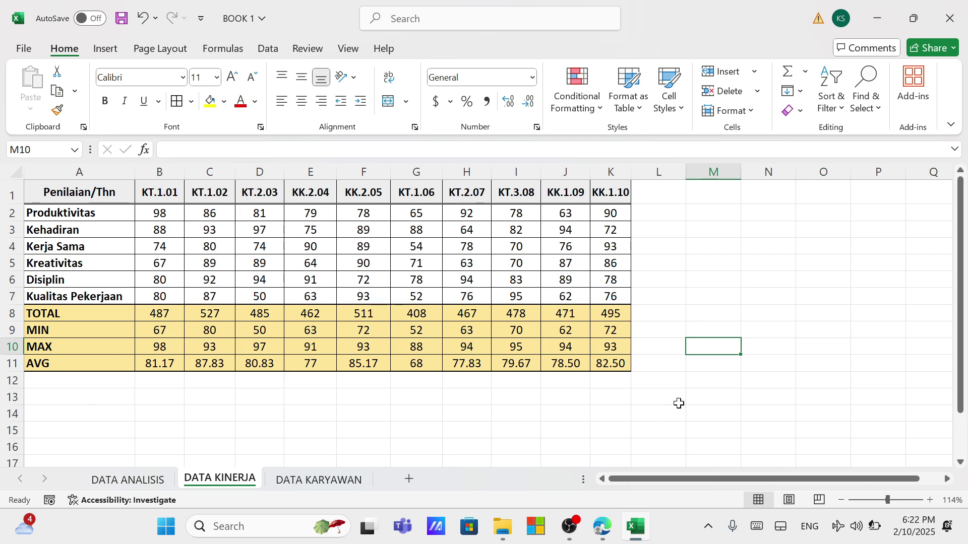
click(132, 480)
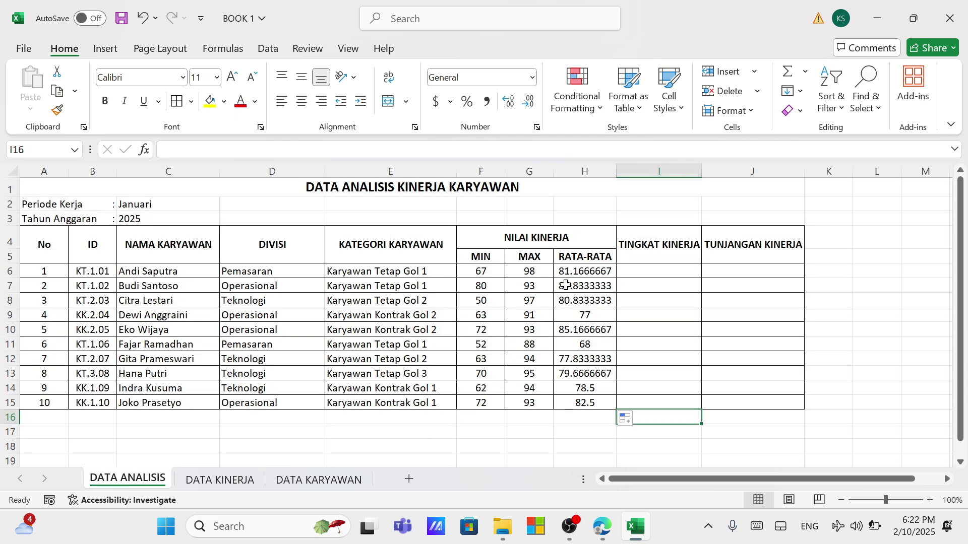
drag(577, 274, 584, 403)
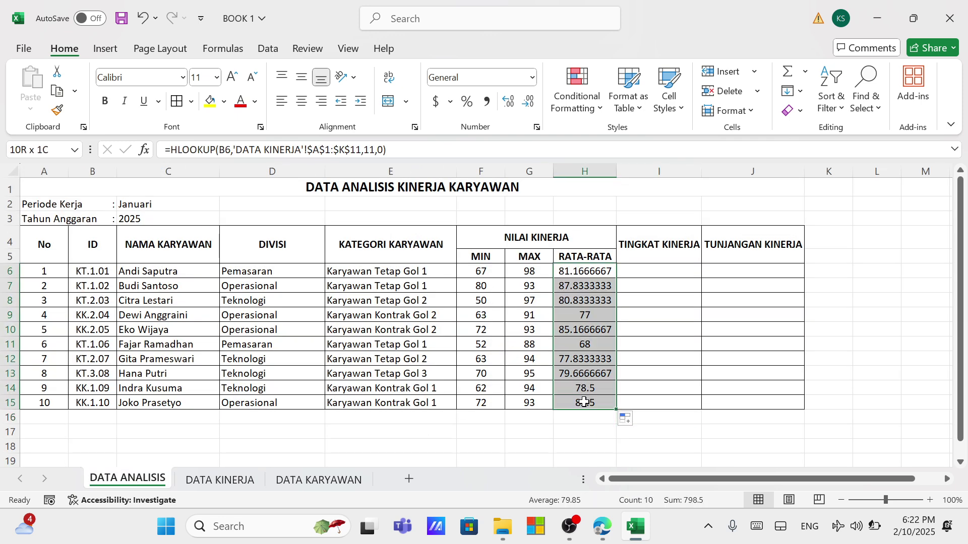
click(530, 104)
click(530, 103)
click(530, 104)
click(530, 103)
click(530, 103)
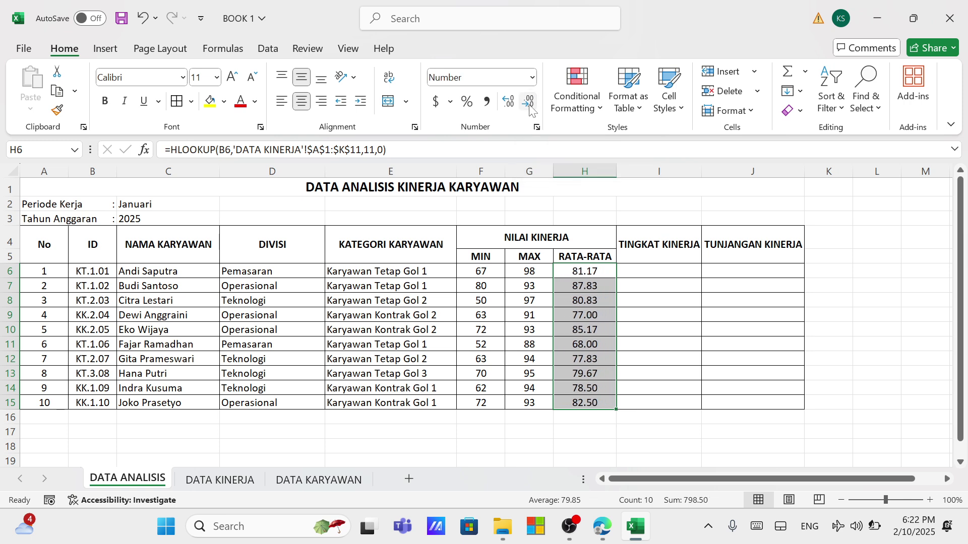
click(868, 334)
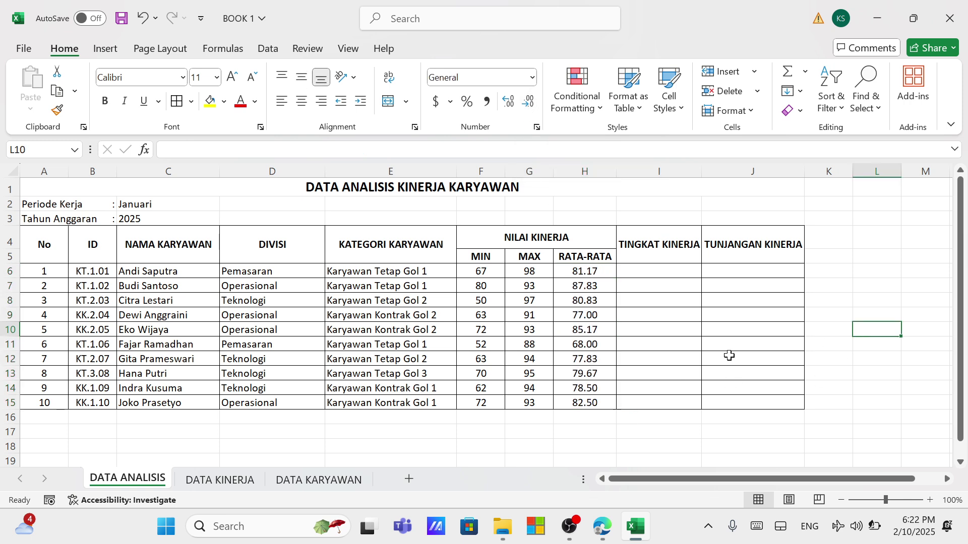
click(585, 443)
click(588, 315)
click(834, 451)
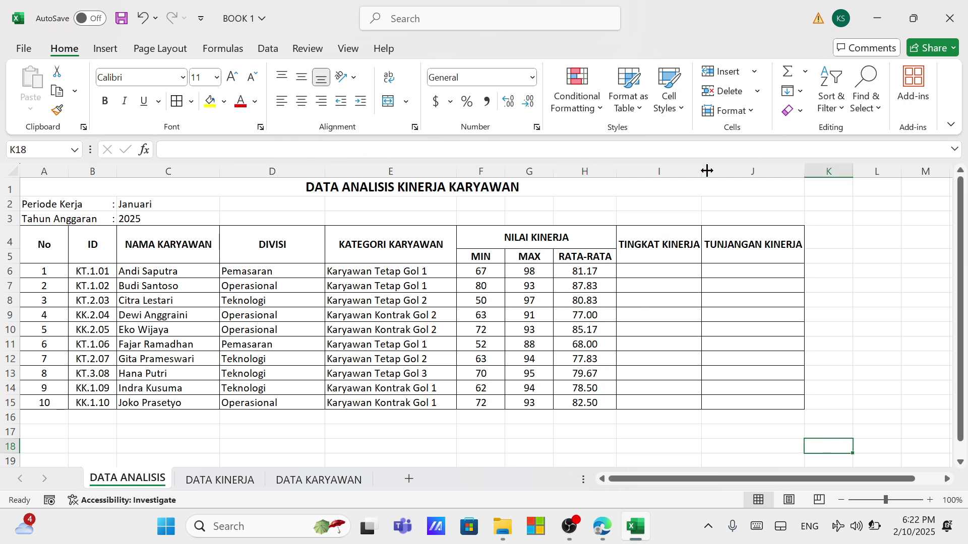
Step: Widen the TINGKAT KINERJA column slightly on DATA ANALISIS
drag(705, 172, 709, 172)
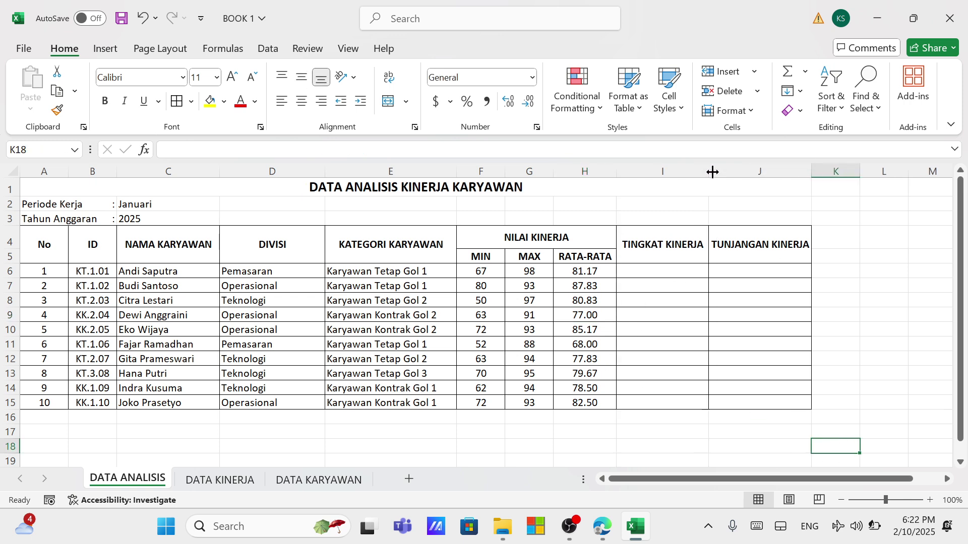
click(862, 303)
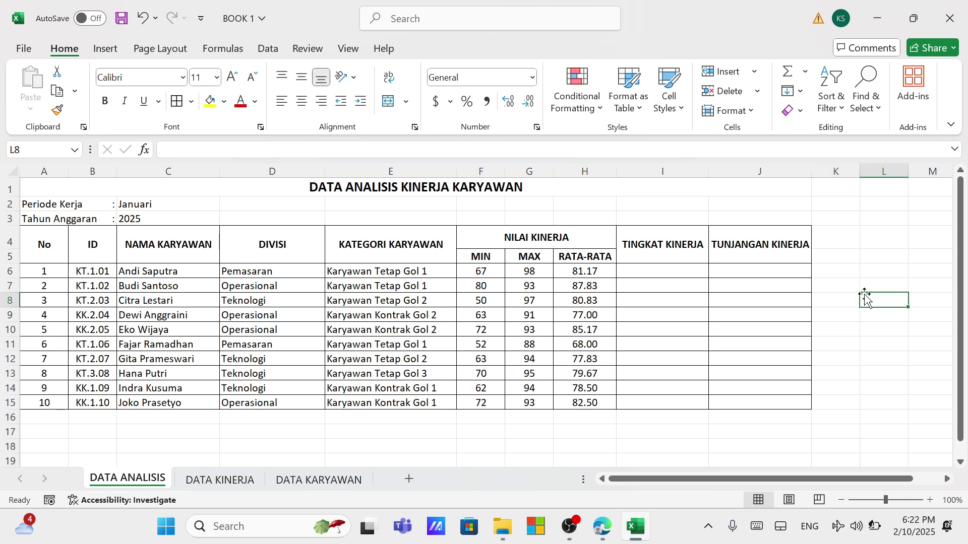
click(643, 273)
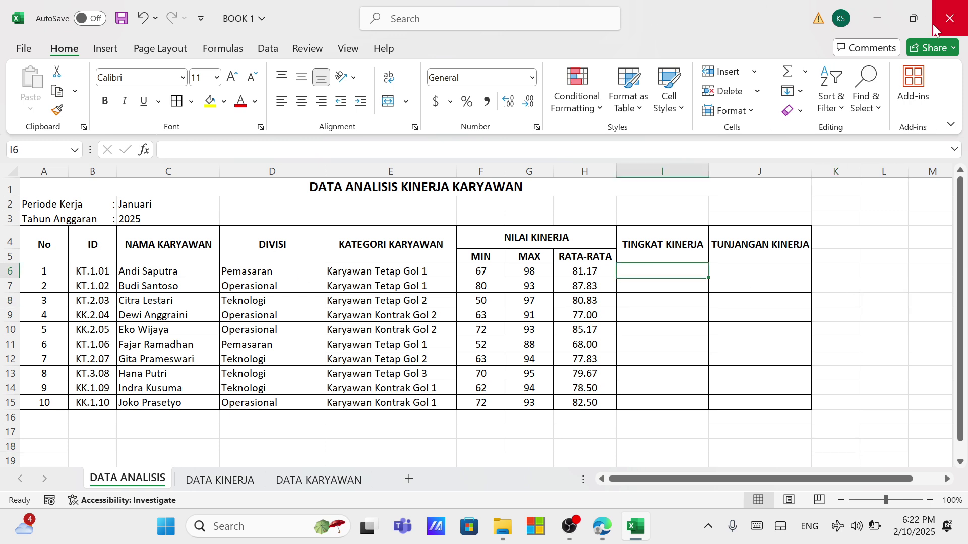
Step: Check the Kinerja criteria in the reference PDF, and begin an IF formula in I6 returning "Baik" when H6>80
mouse_move(916, 20)
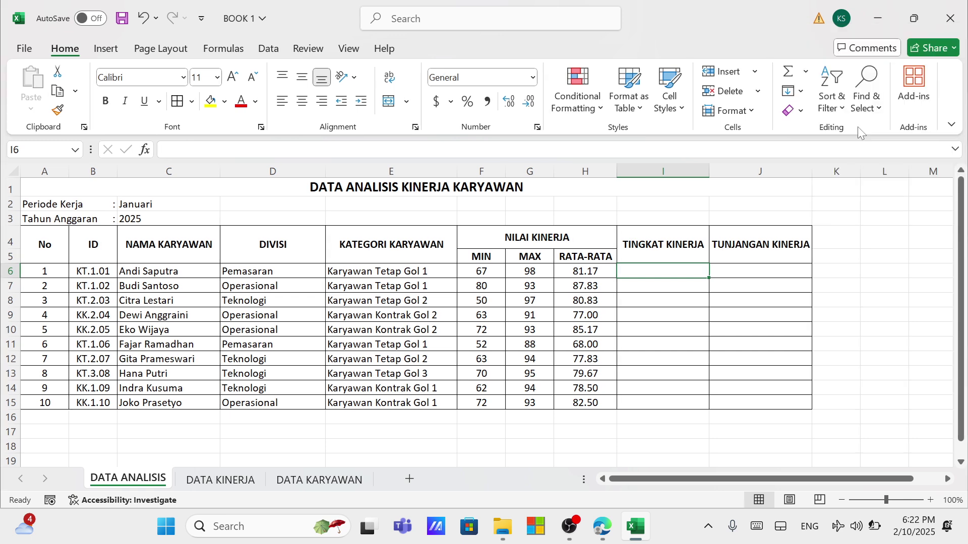
click(857, 126)
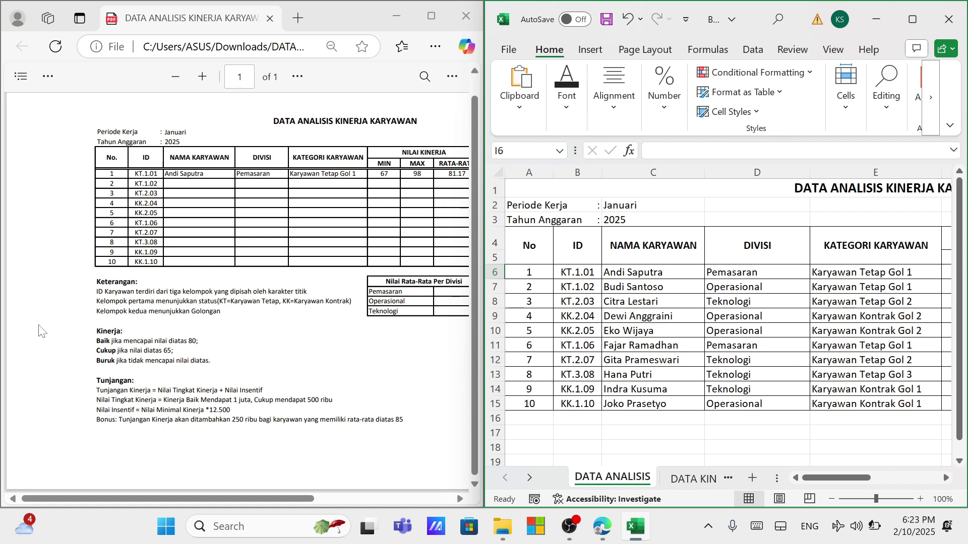
mouse_move(912, 20)
click(912, 19)
click(753, 287)
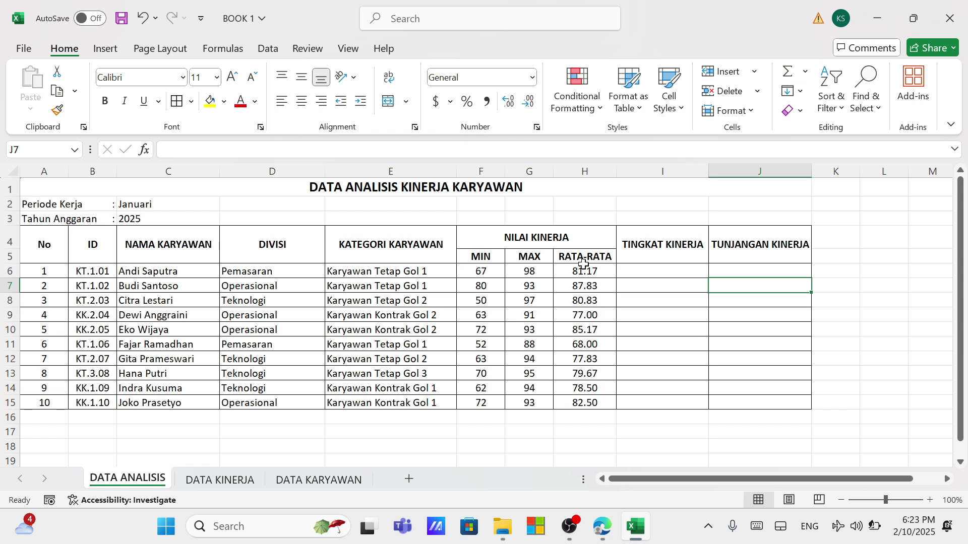
click(649, 272)
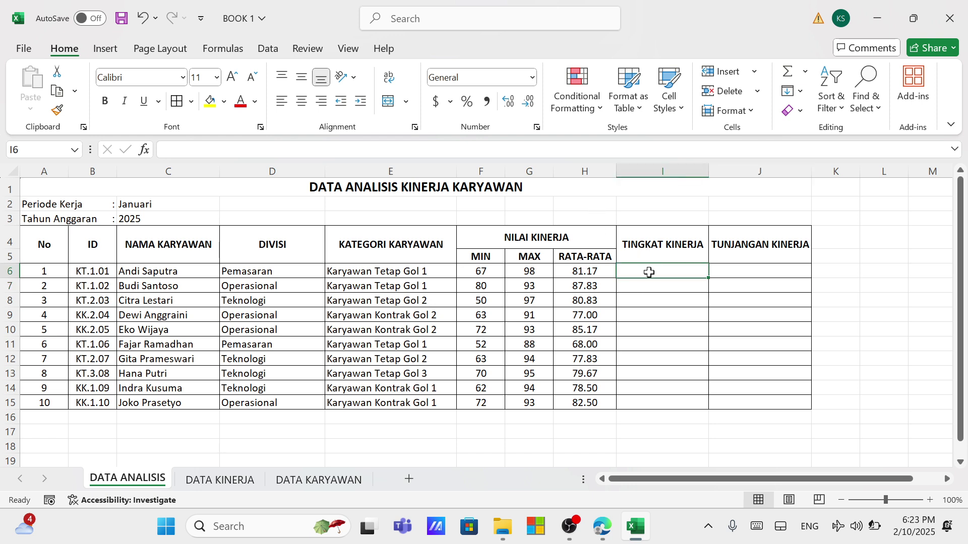
text(=if)
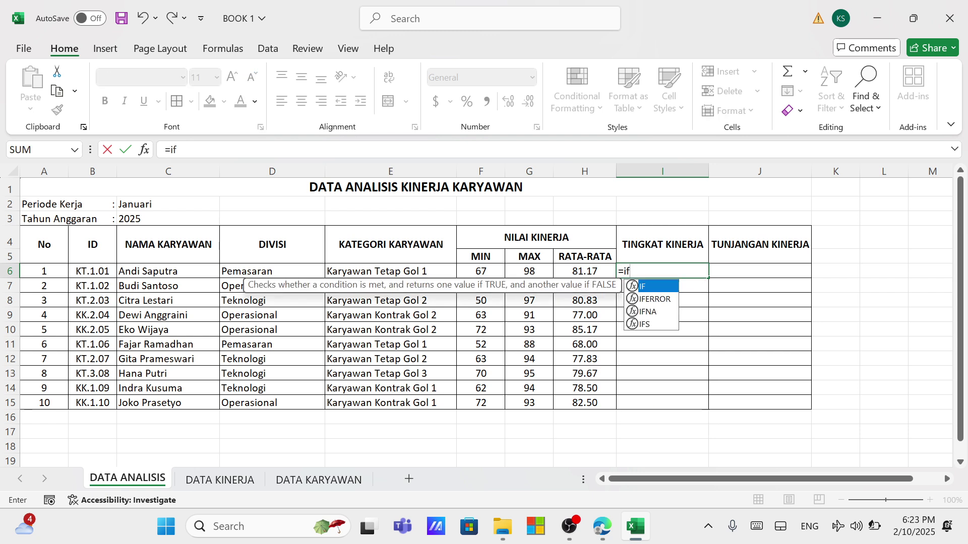
double_click(656, 288)
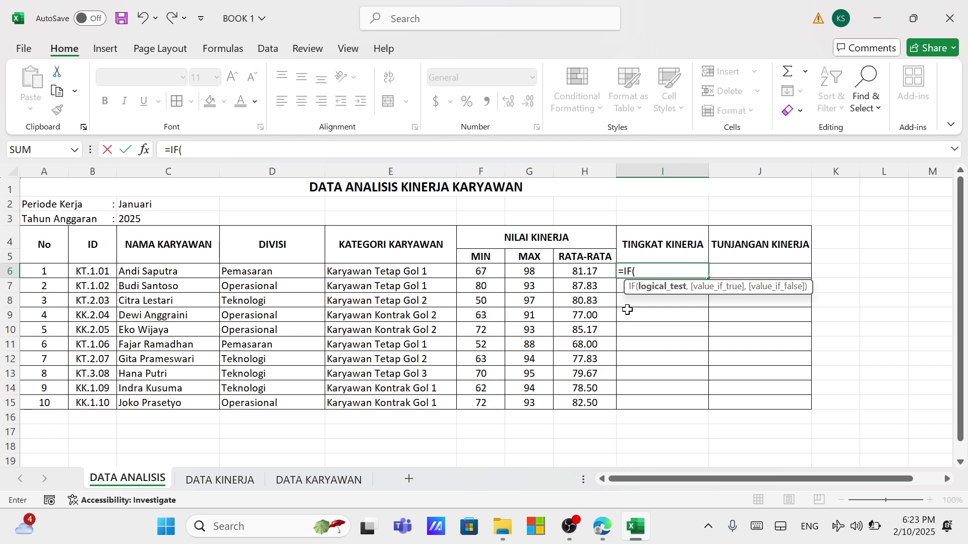
click(588, 273)
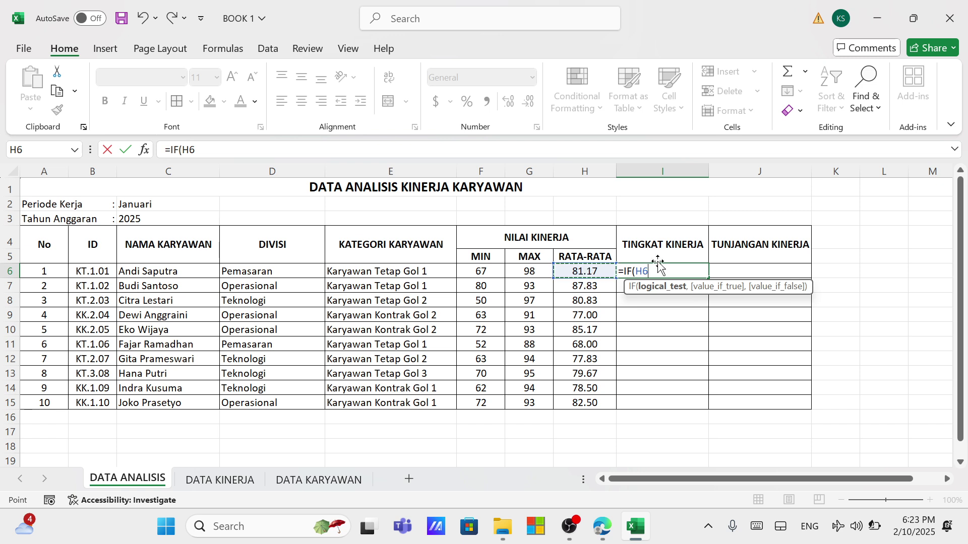
text(>)
text(80)
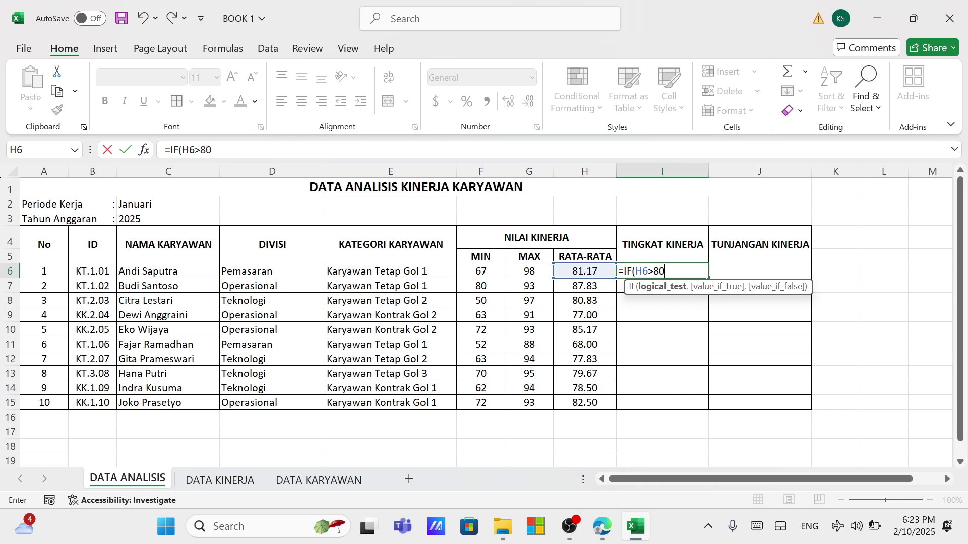
text(,)
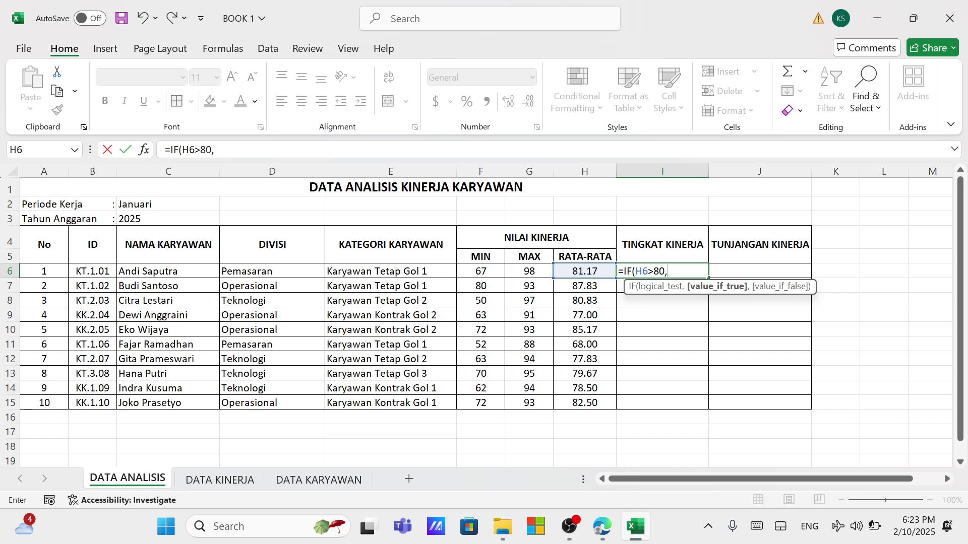
text("Baik",)
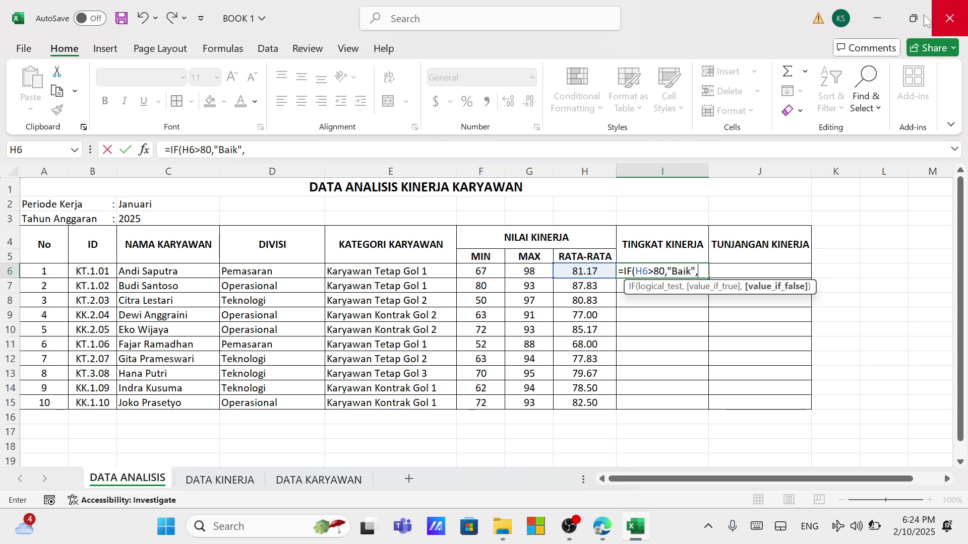
Step: With the reference PDF beside the worksheet, nest a second IF in the I6 formula that returns "Cukup" when H6>65
mouse_move(911, 22)
click(869, 121)
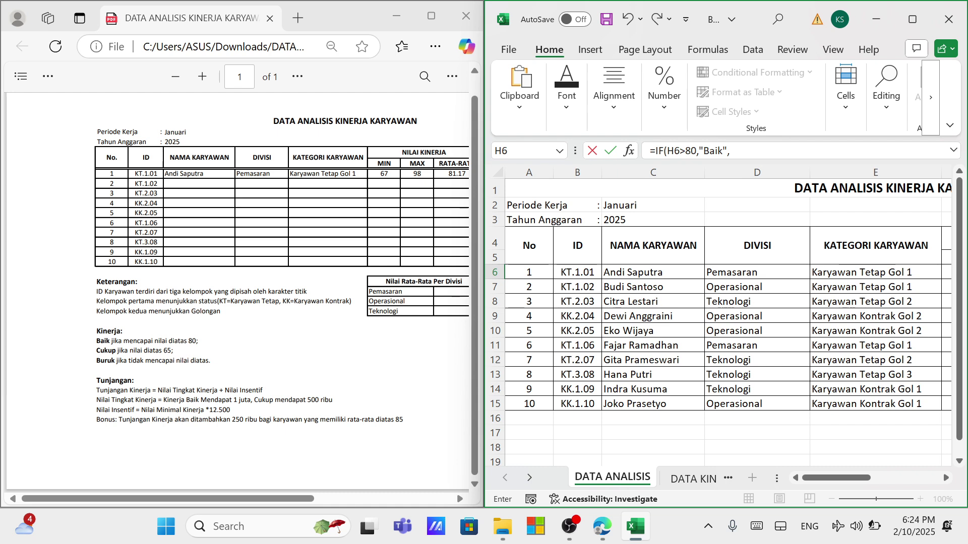
click(732, 151)
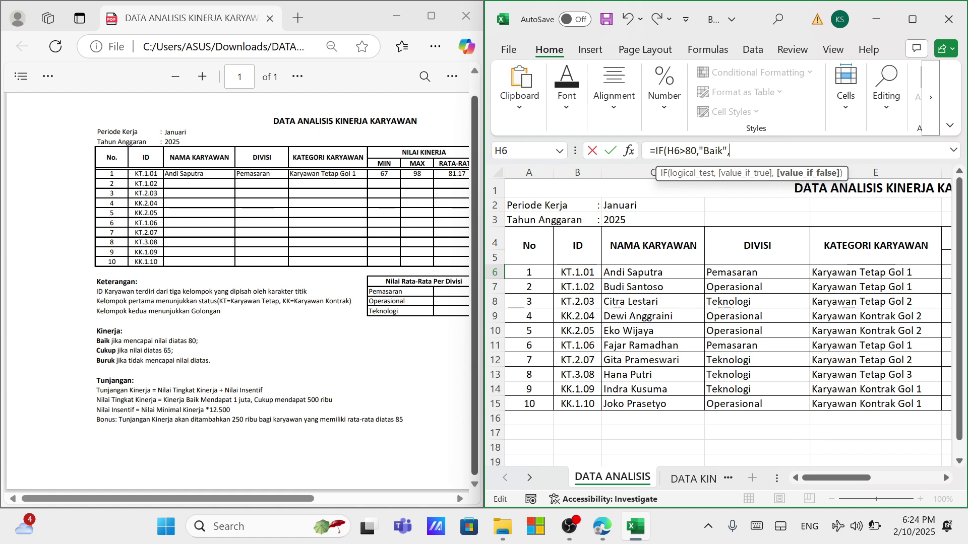
text(if)
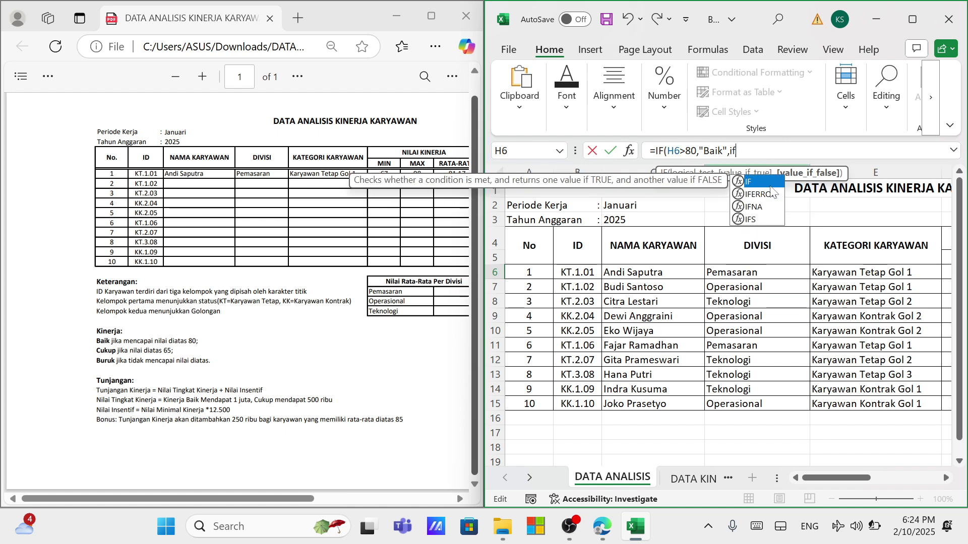
key(Tab)
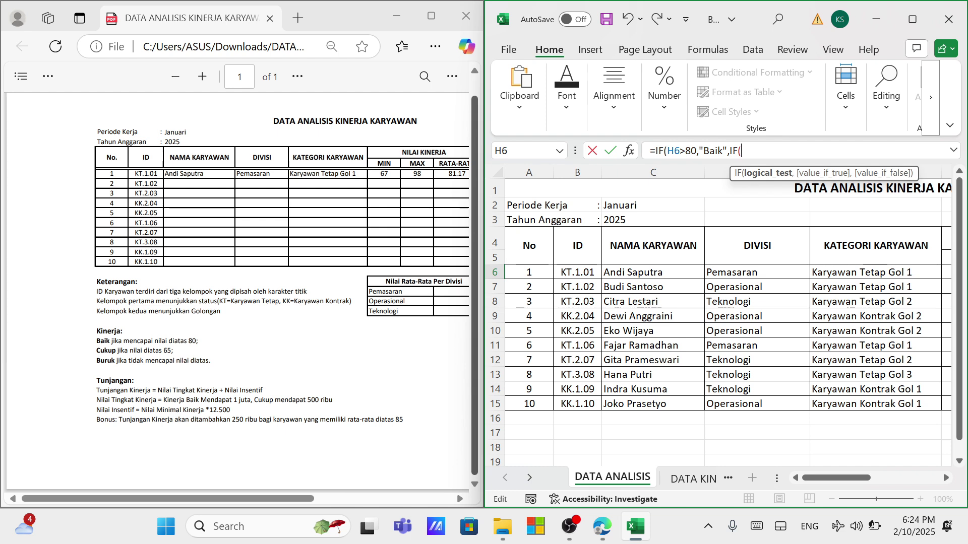
click(946, 478)
click(946, 478)
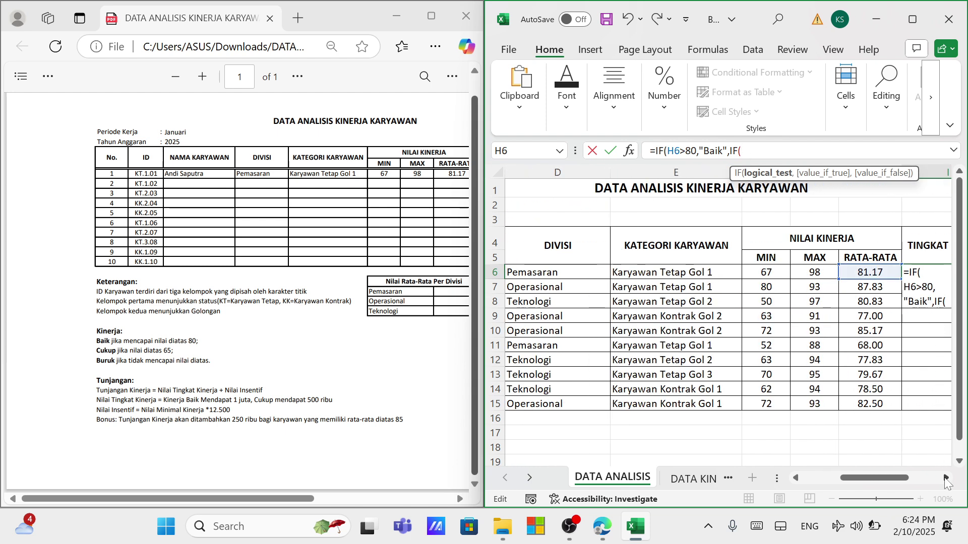
click(877, 273)
text(>)
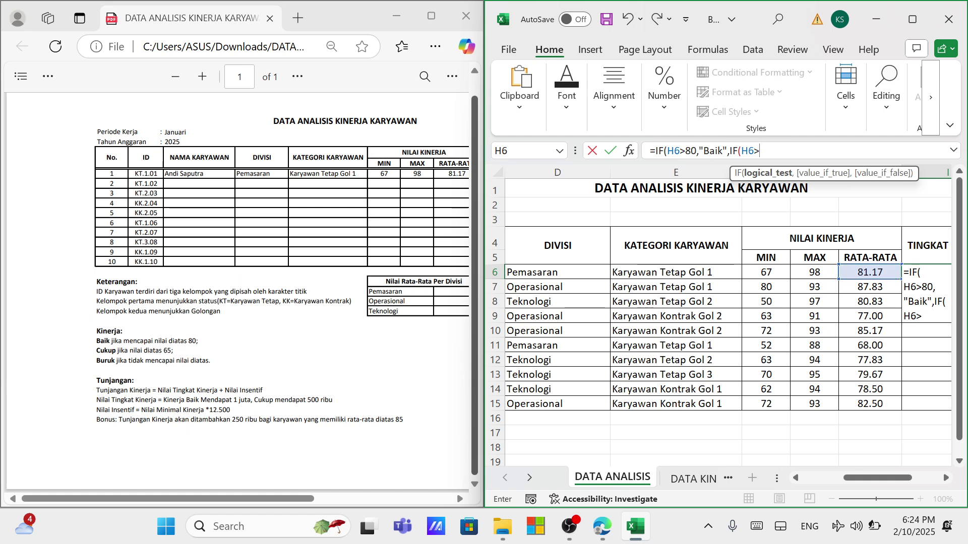
text(65,")
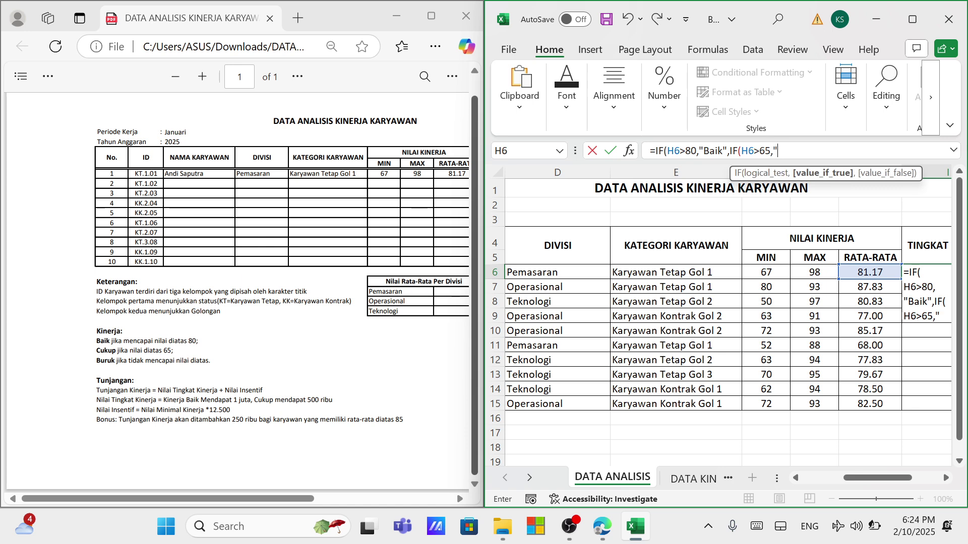
text(Cukup")
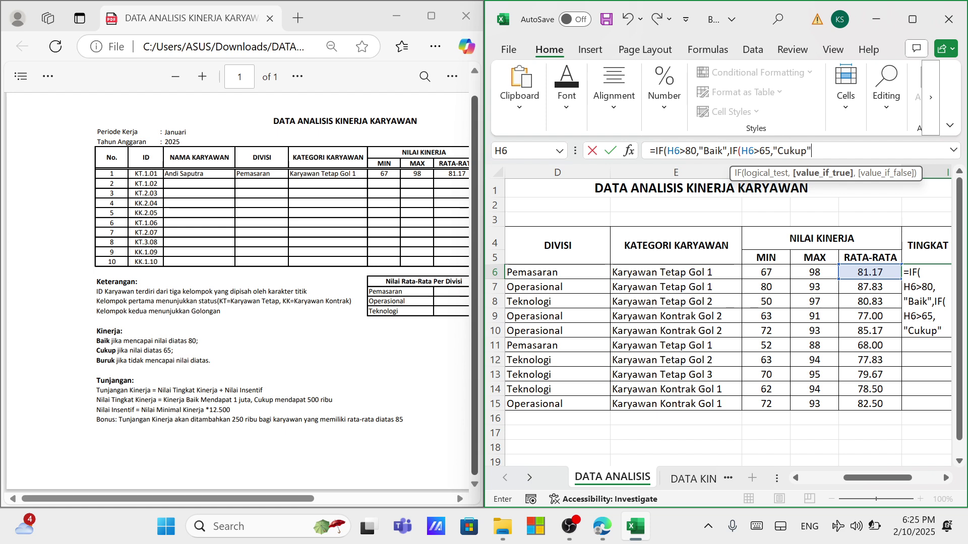
Step: Complete the nested IF in I6 with "Buruk" as the final false value and close both functions
text(,")
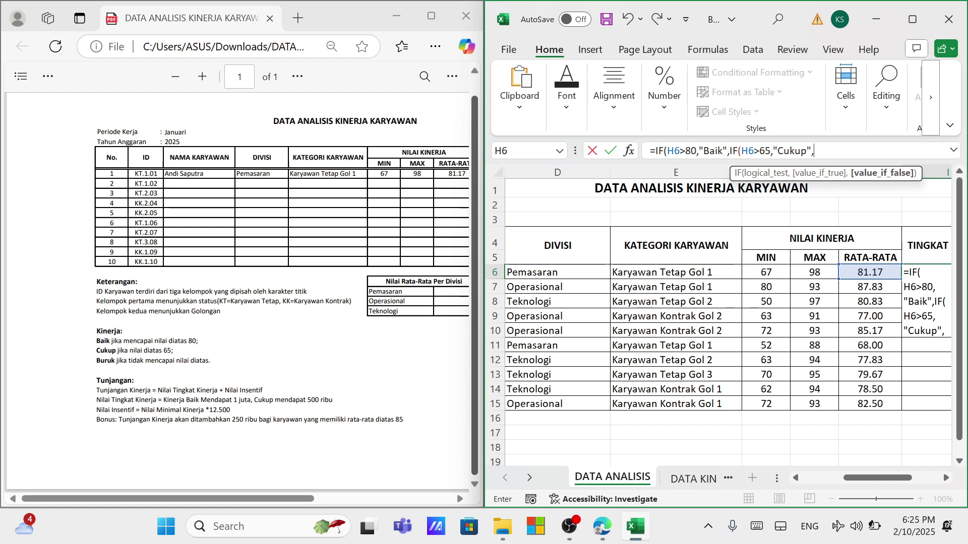
text(Bur)
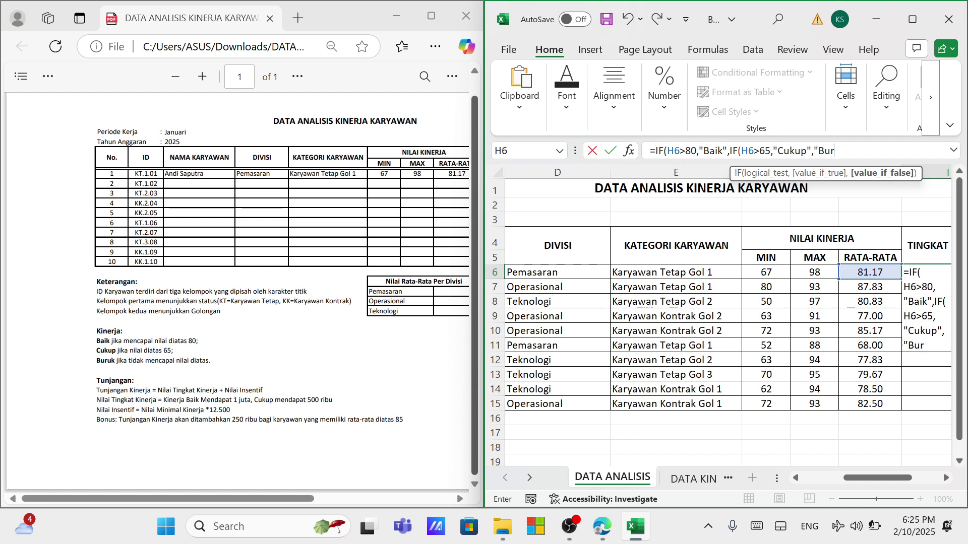
text(uk"))
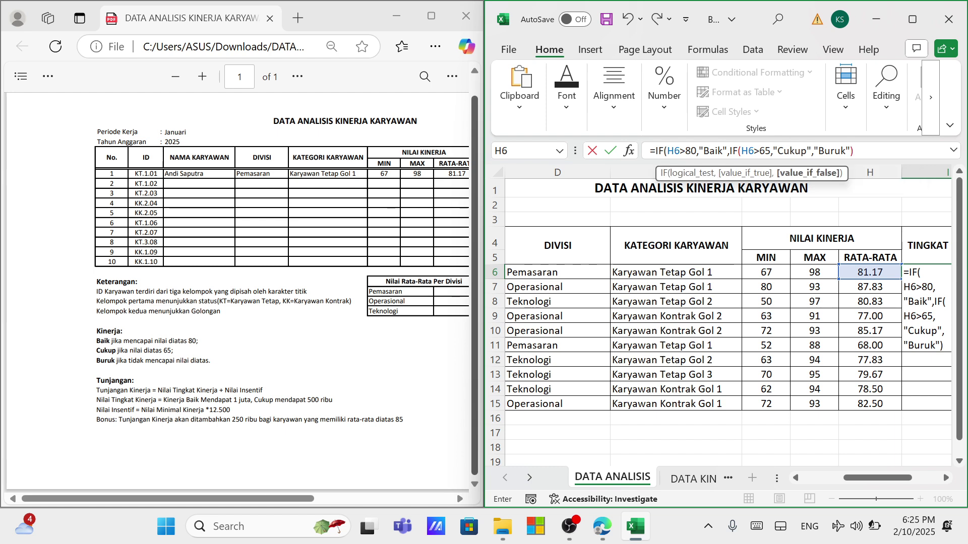
text())
key(Return)
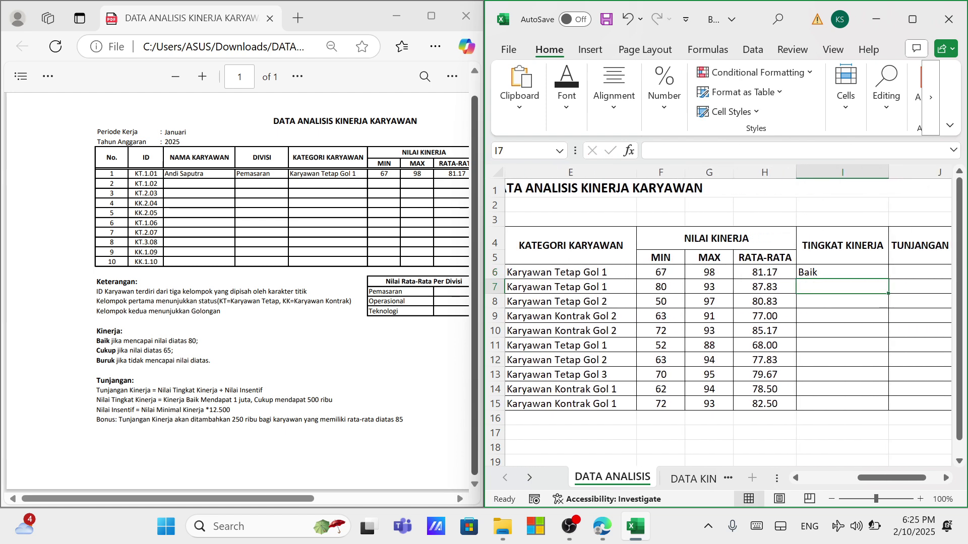
Step: Fill the performance level formula from I6 down to I15 and centre the results horizontally and vertically
click(850, 268)
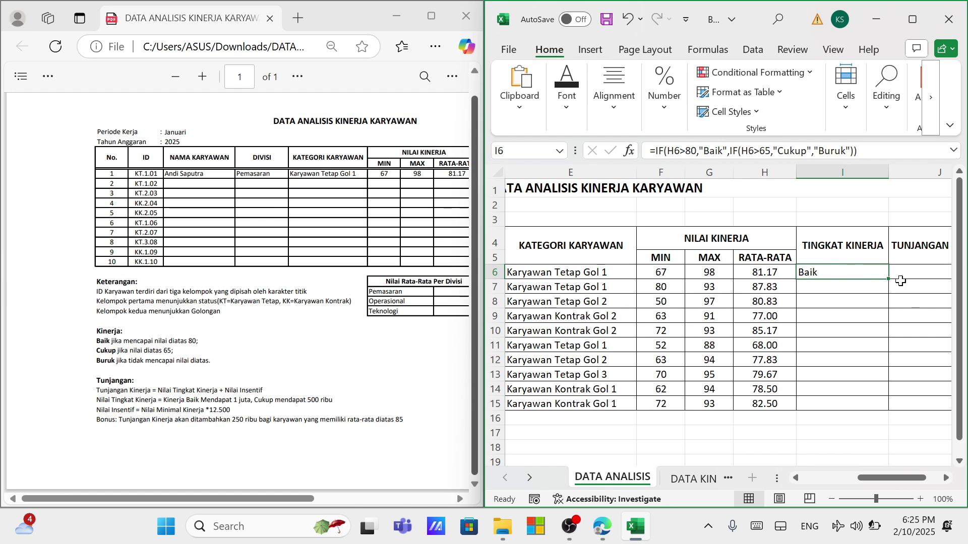
drag(886, 278, 875, 414)
click(614, 93)
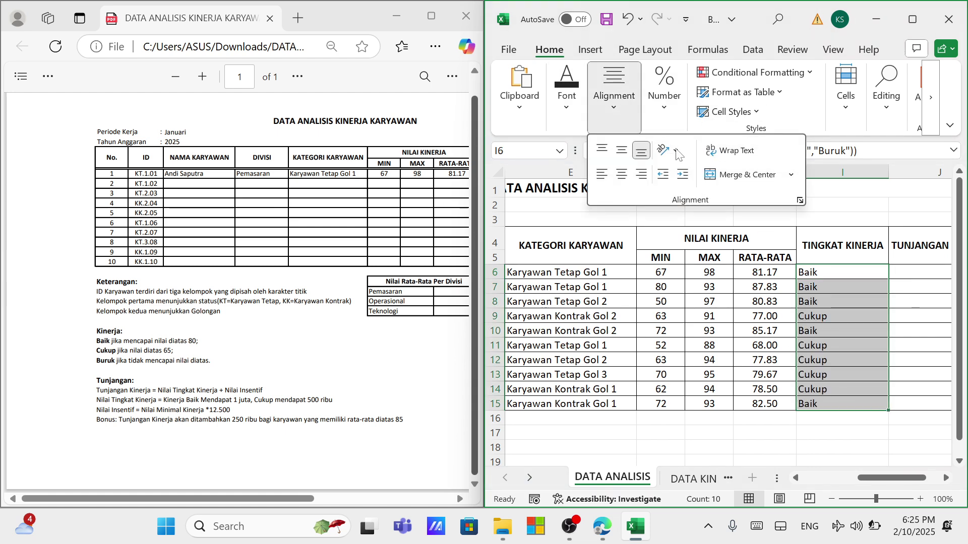
click(623, 175)
click(622, 149)
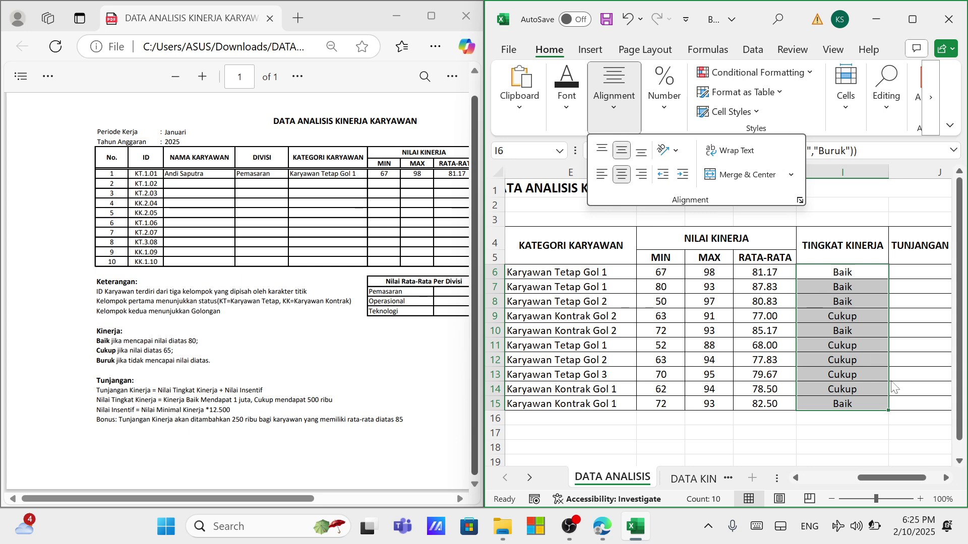
click(910, 422)
click(892, 429)
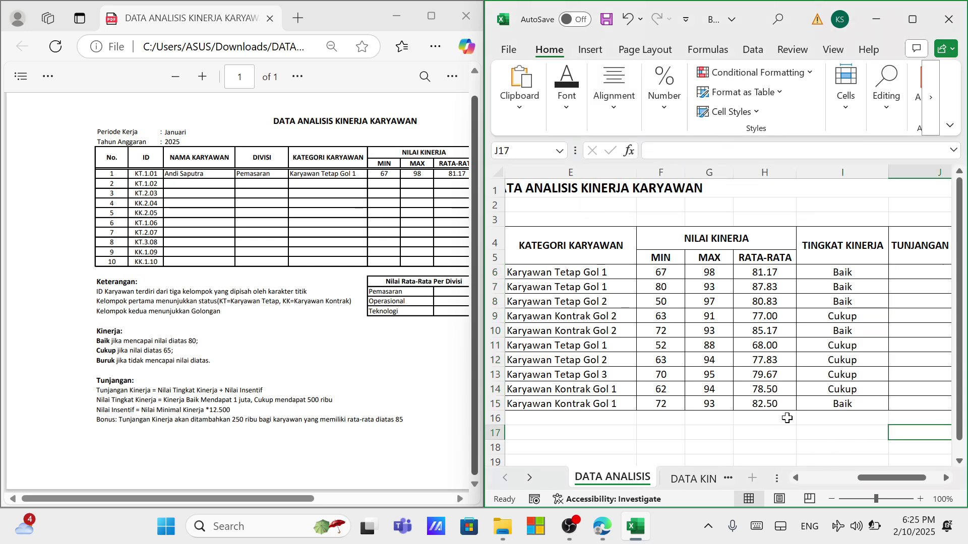
Step: In J6 under TUNJANGAN KINERJA, begin an IF formula that returns "1000000" when I6 equals "Baik"
click(946, 477)
click(946, 477)
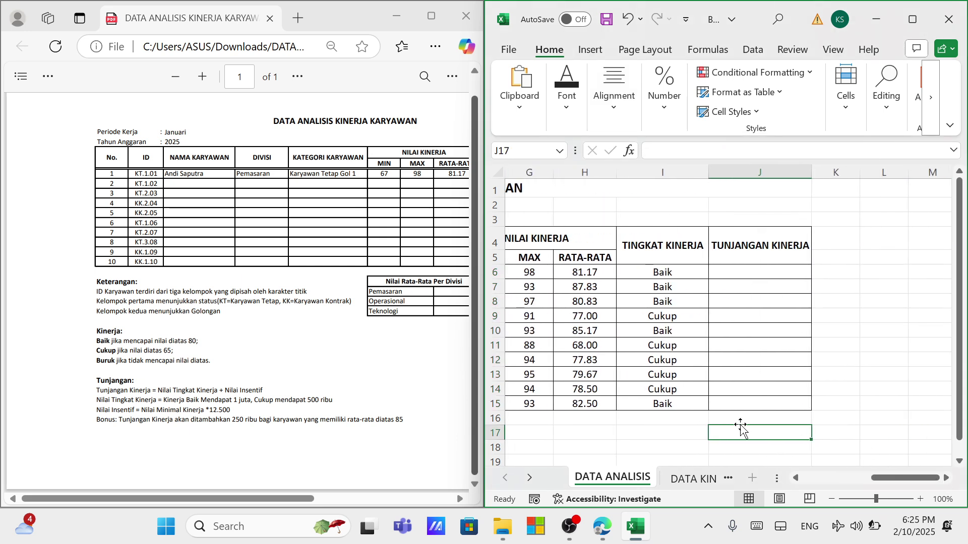
click(832, 499)
click(832, 498)
click(796, 477)
click(796, 478)
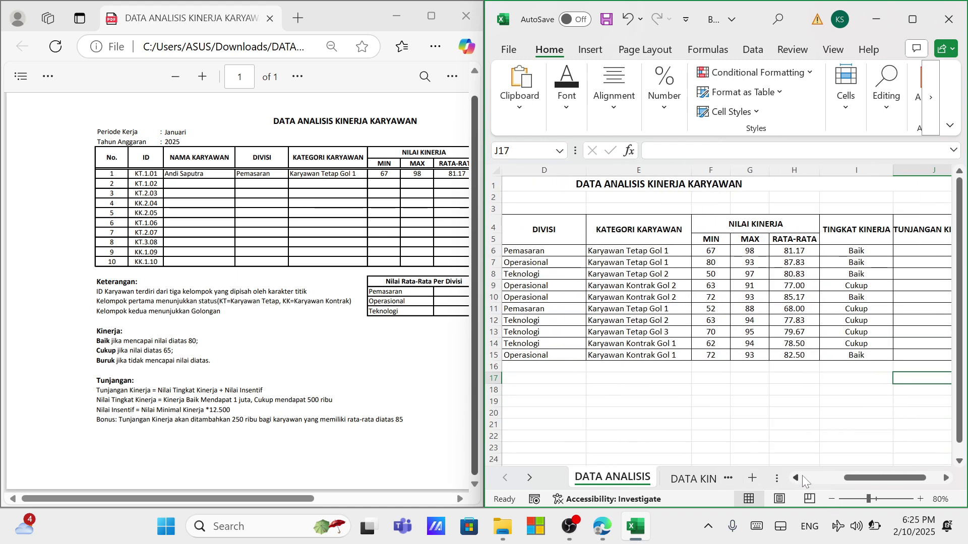
click(946, 478)
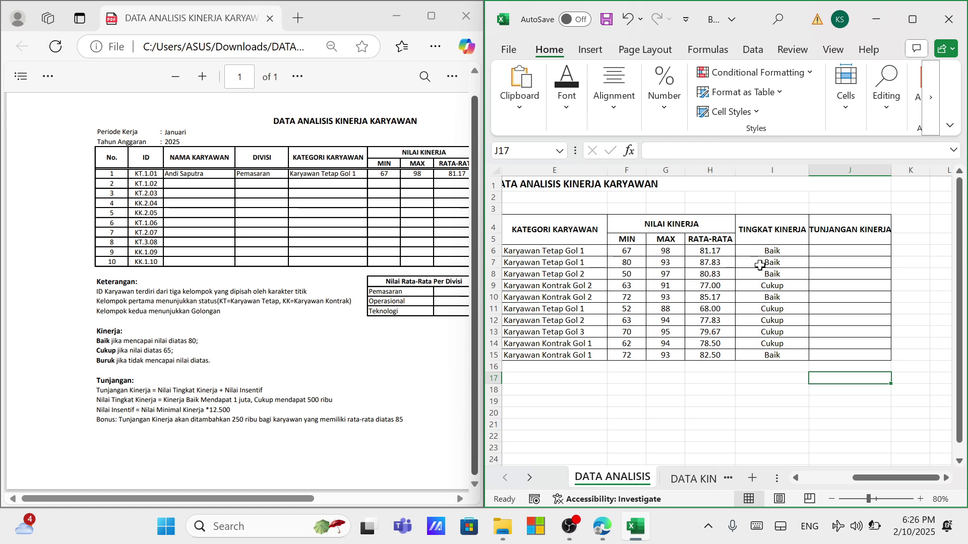
click(835, 252)
text(=if)
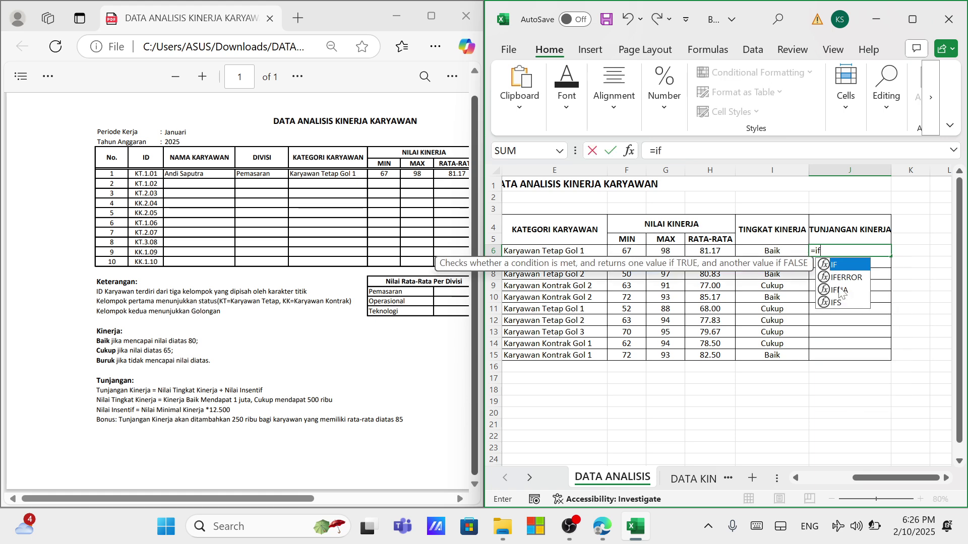
double_click(851, 270)
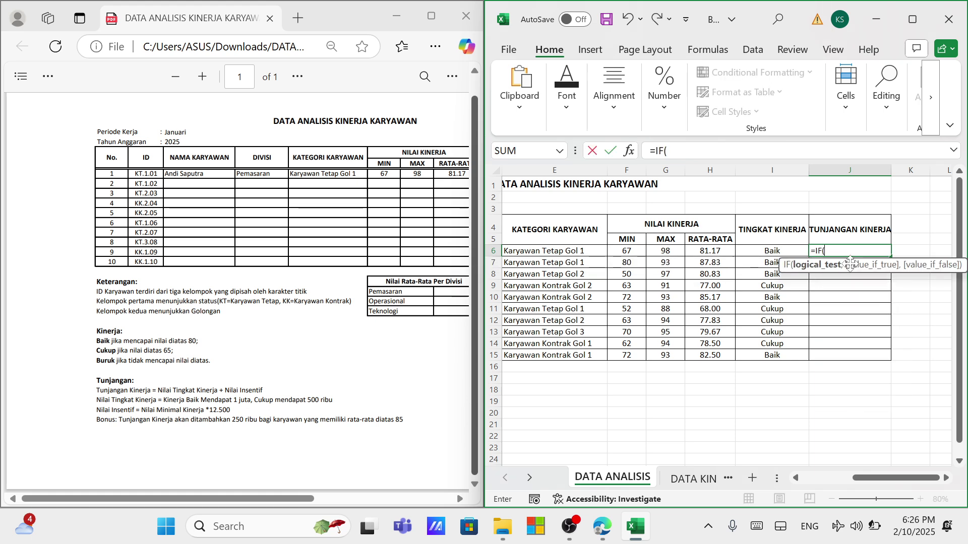
click(787, 250)
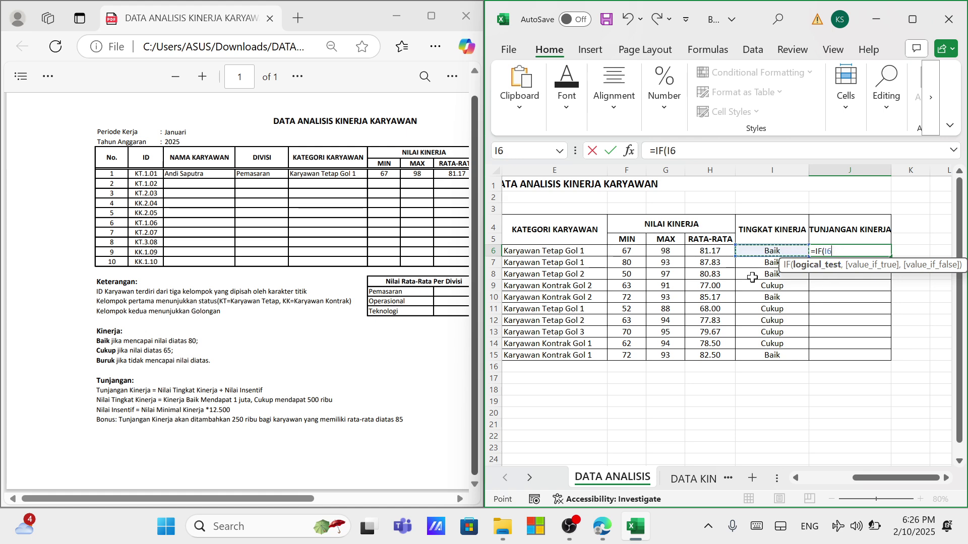
text(=)
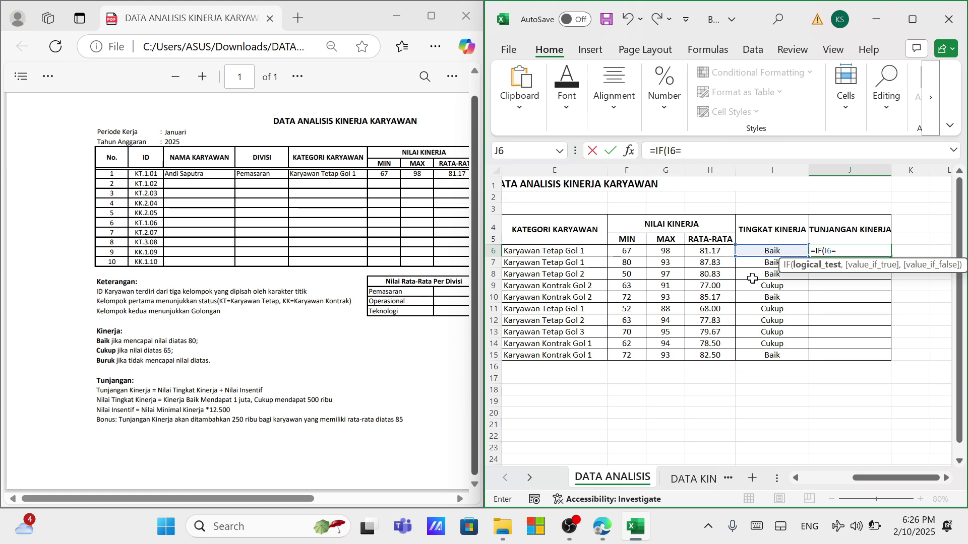
text("Baik")
text(,")
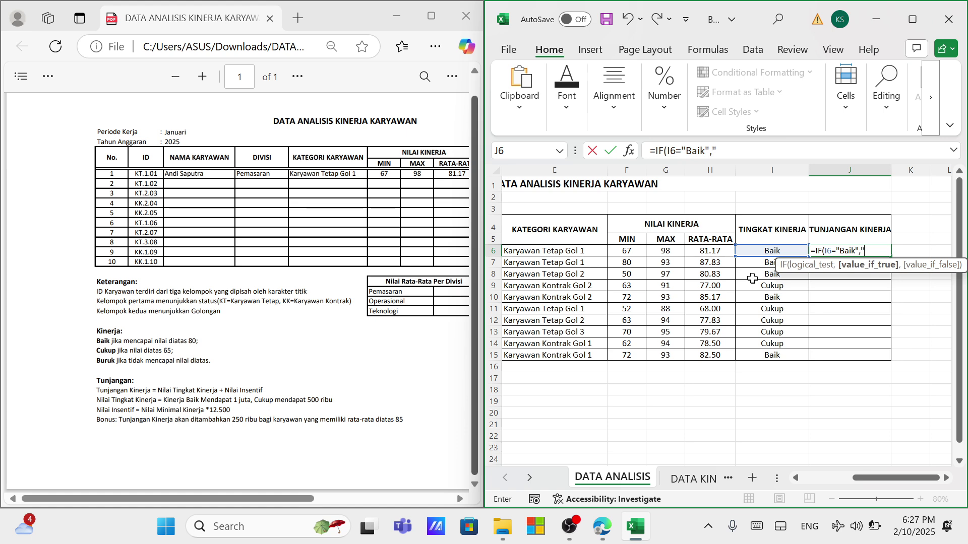
text(1000000)
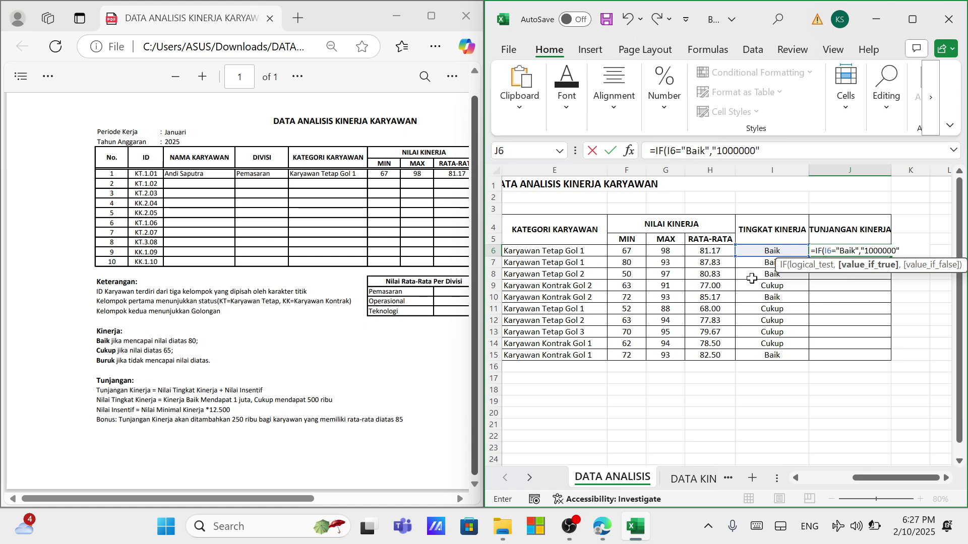
text(",)
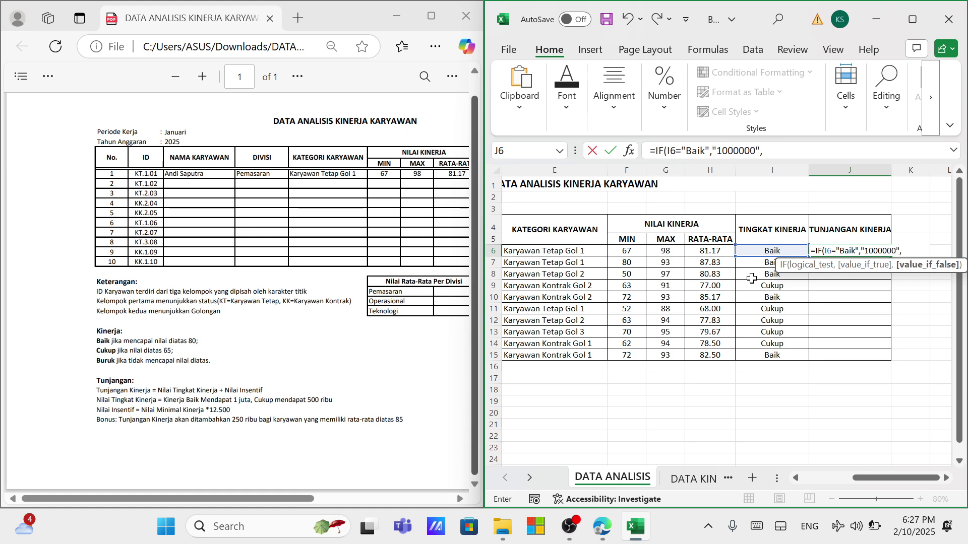
Step: Nest a second IF in the J6 formula returning "500000" when I6 equals "Cukup", close both functions and enter the formula
text(if)
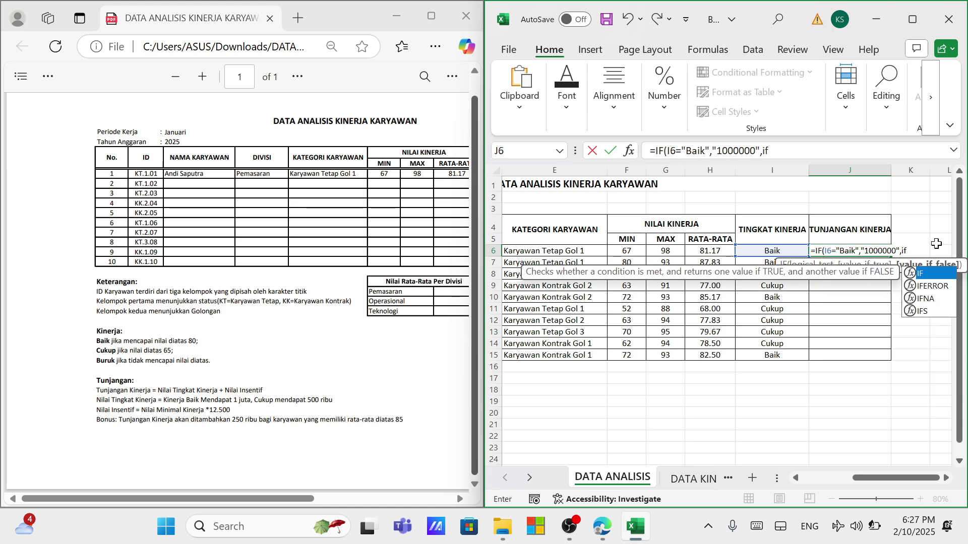
double_click(935, 273)
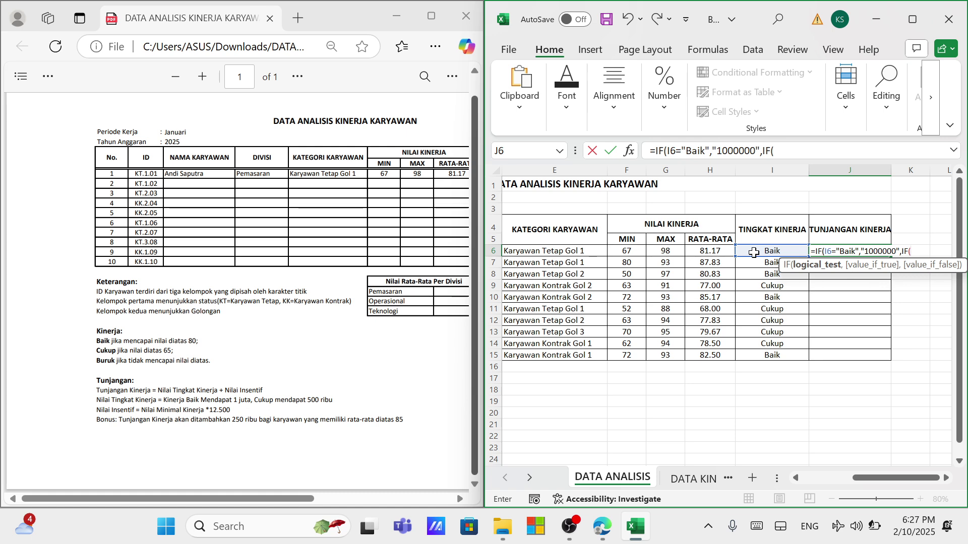
click(784, 251)
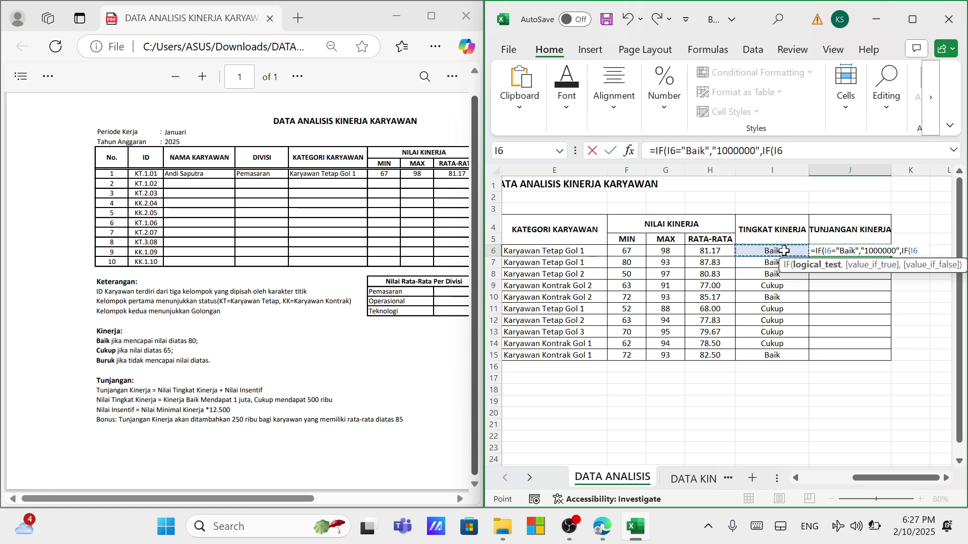
click(826, 148)
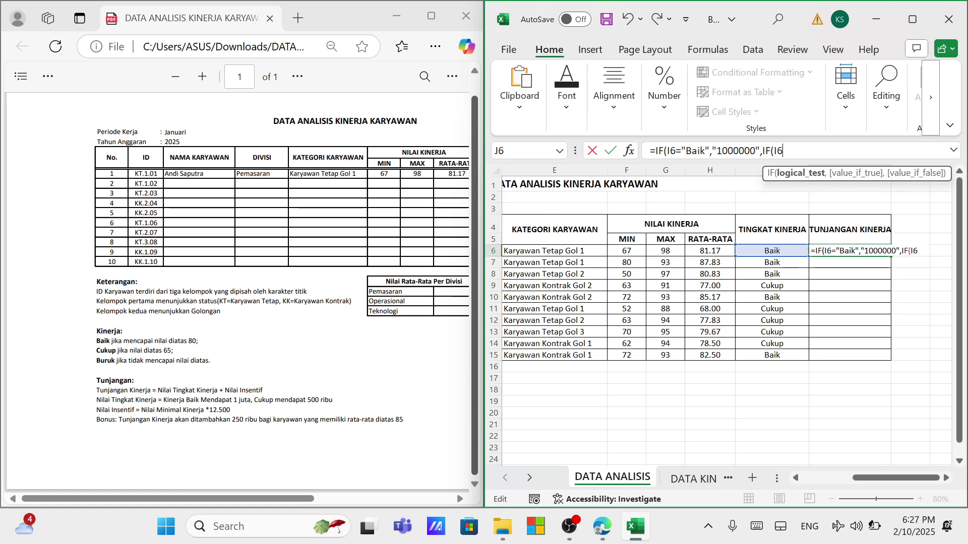
text(=")
text(Cukup)
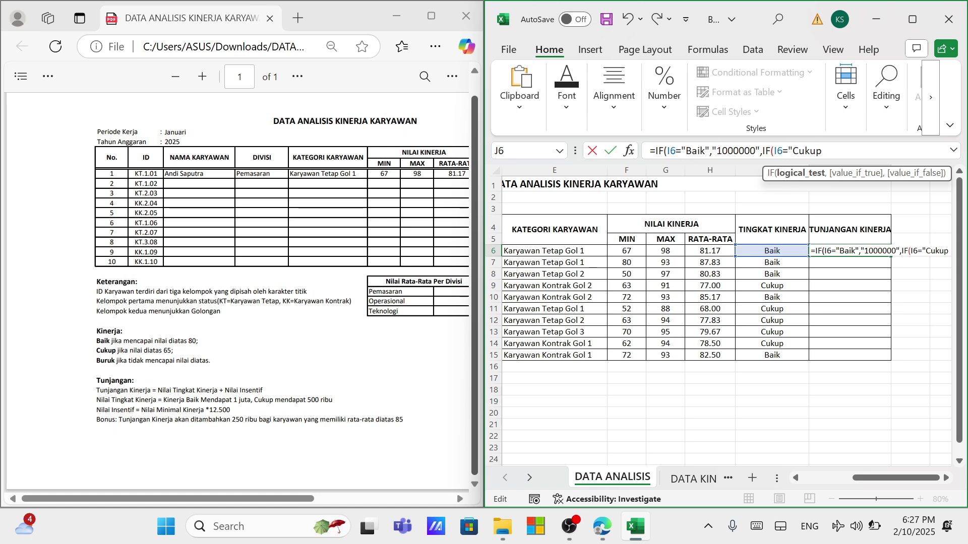
text(",")
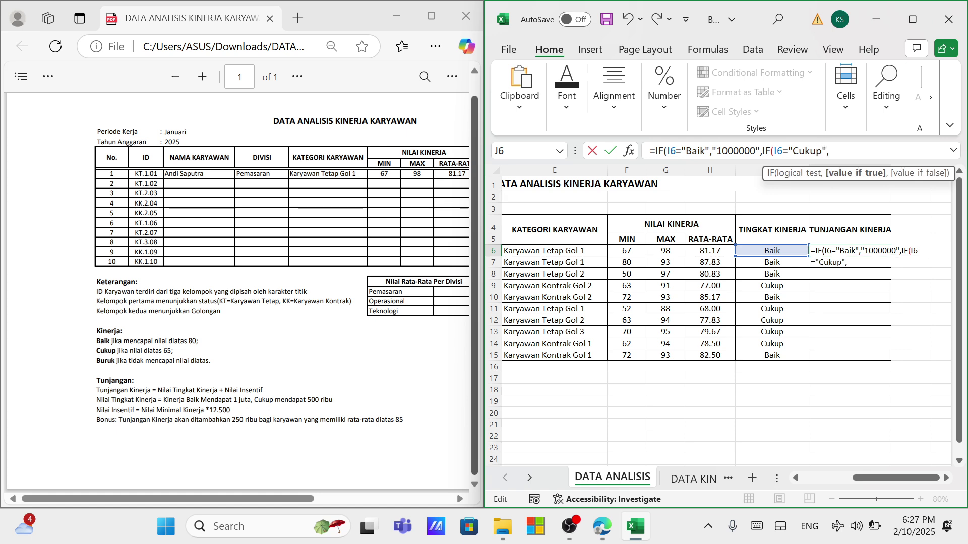
text(500000")))
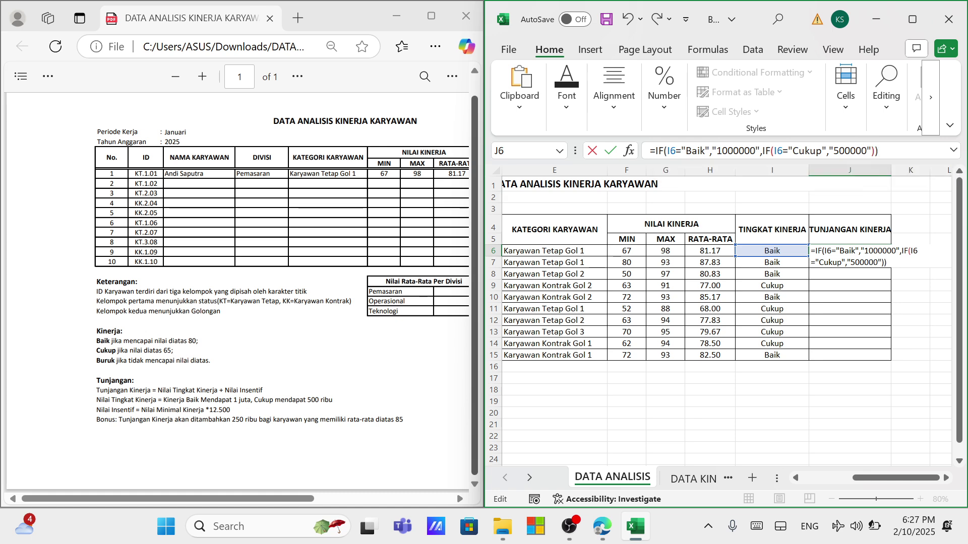
key(Return)
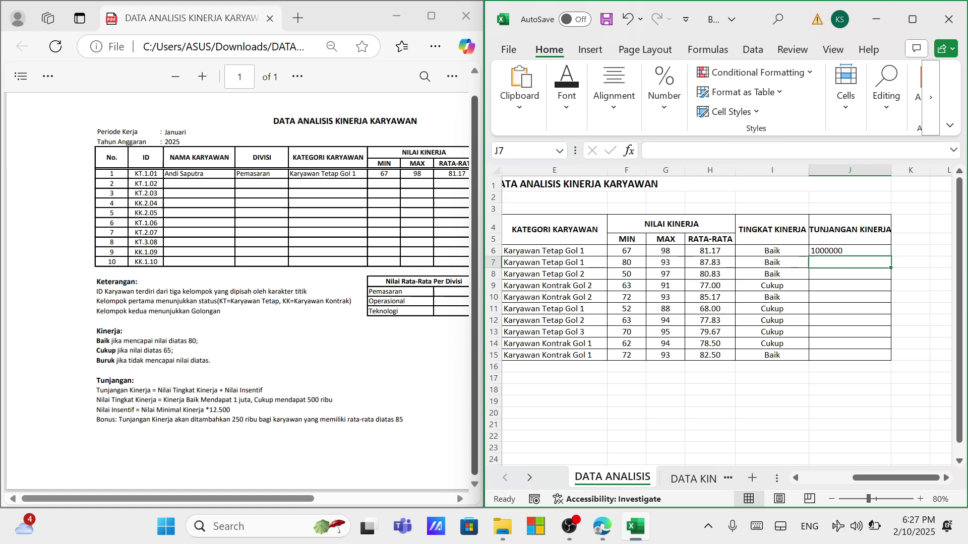
Step: Fill the nested IF allowance formula from J6 down to J15
click(880, 249)
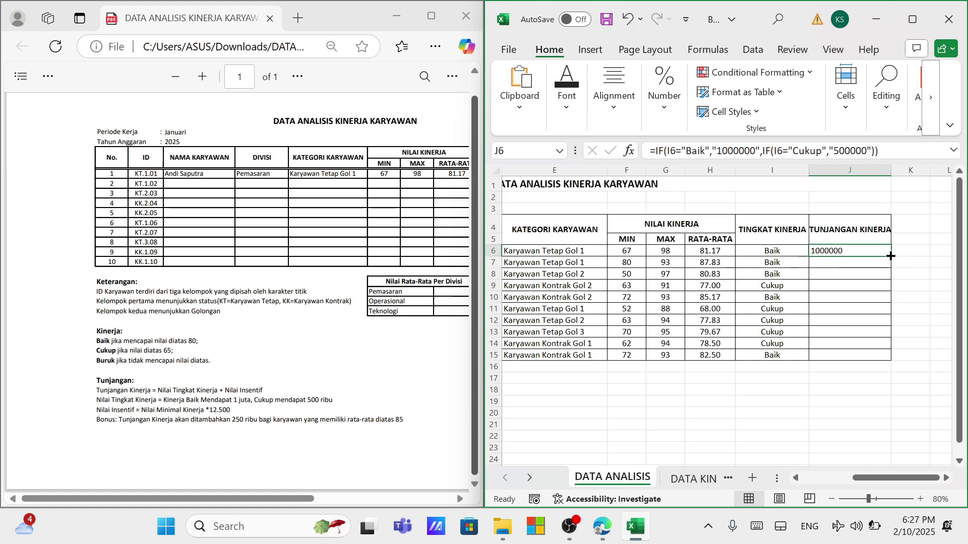
click(891, 257)
drag(892, 256, 889, 360)
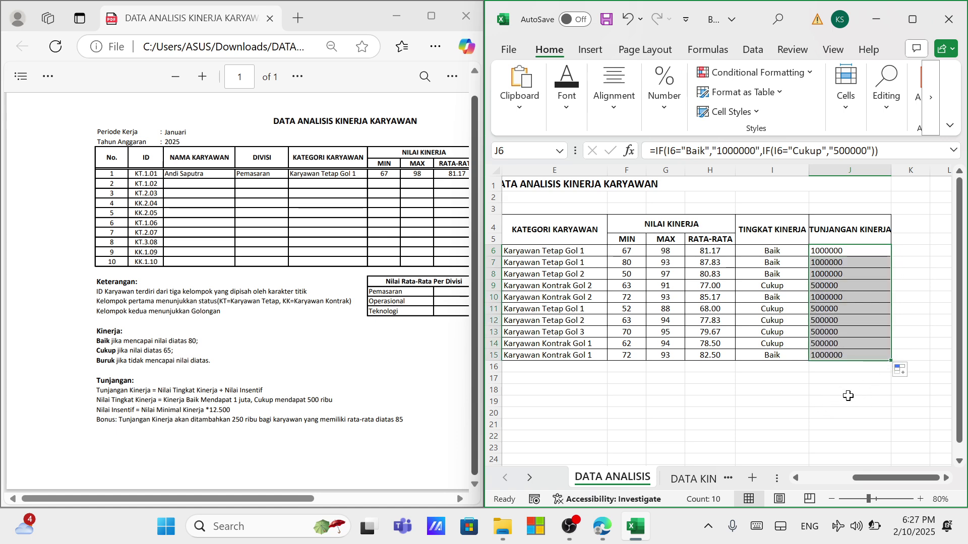
drag(849, 401, 848, 391)
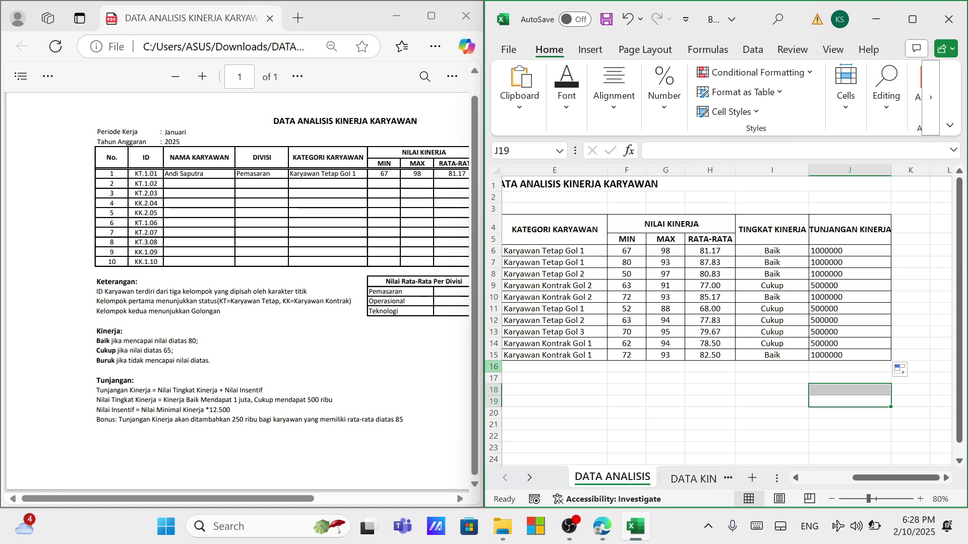
Step: Extend the J6 formula with the incentive by adding F6*12500 after the nested IF
click(871, 250)
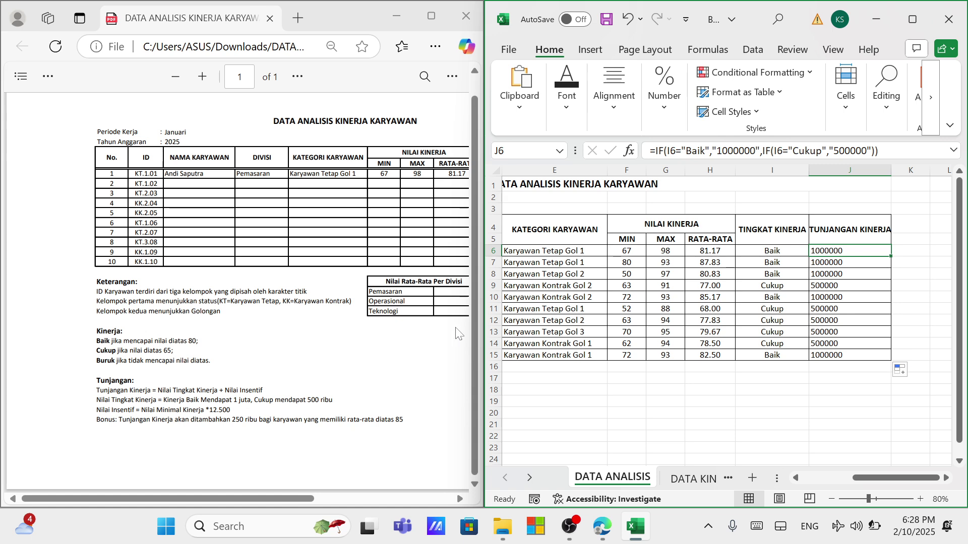
click(897, 150)
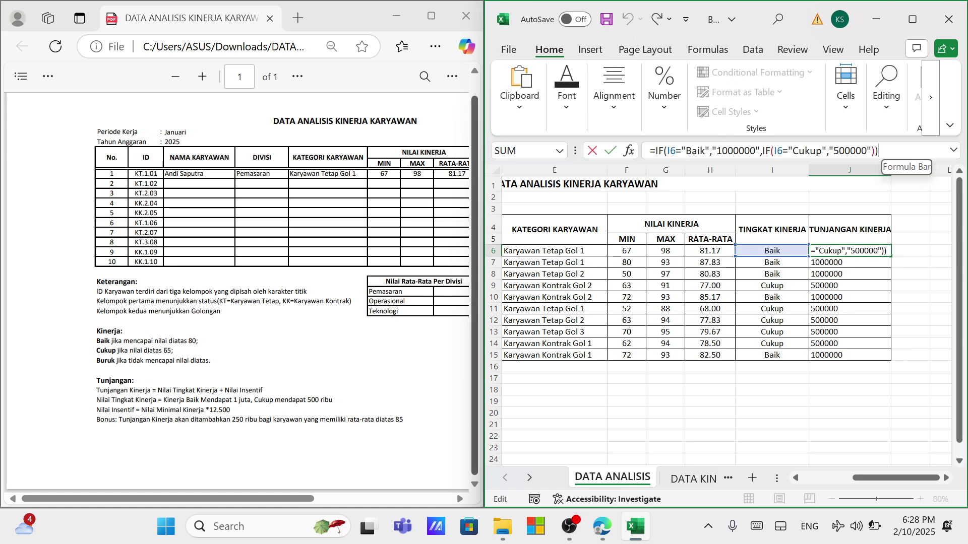
text(+)
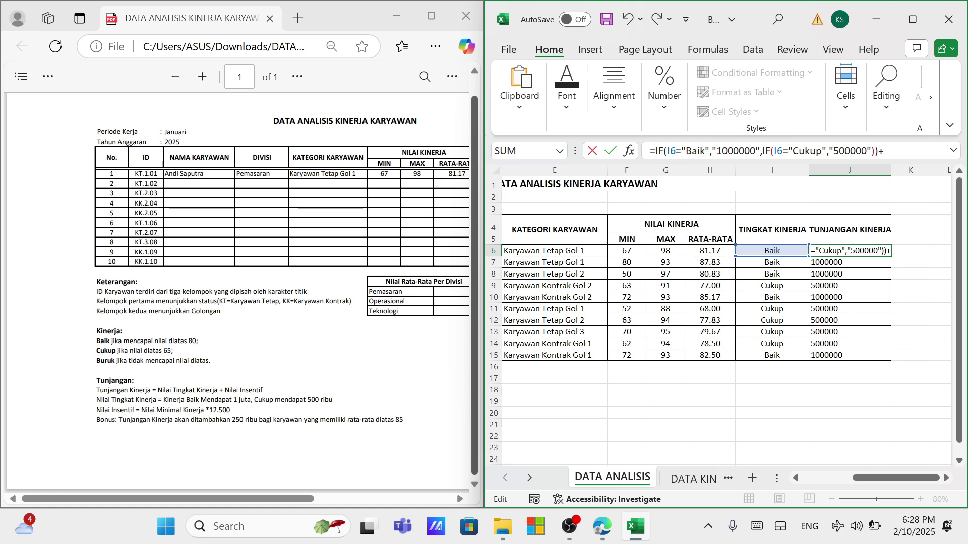
click(637, 248)
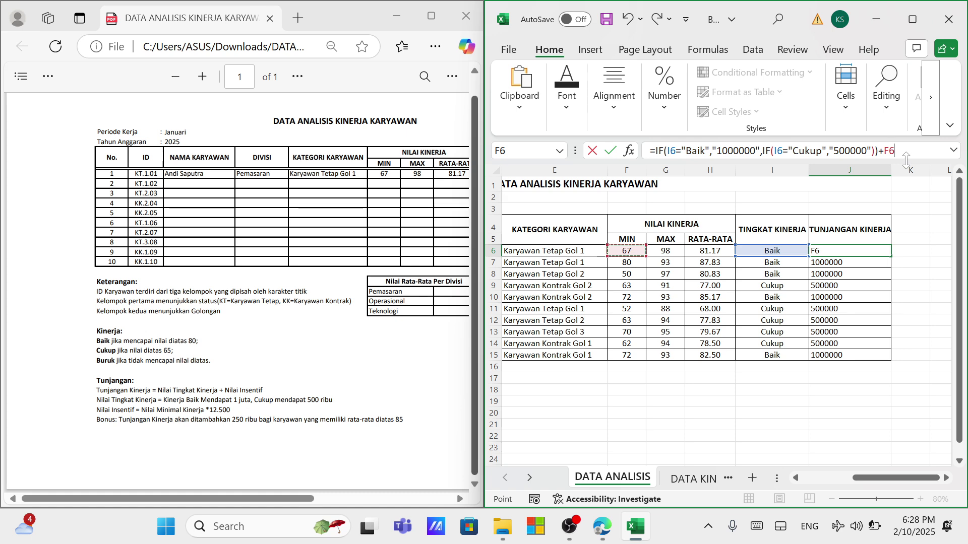
text(*12500)
key(Return)
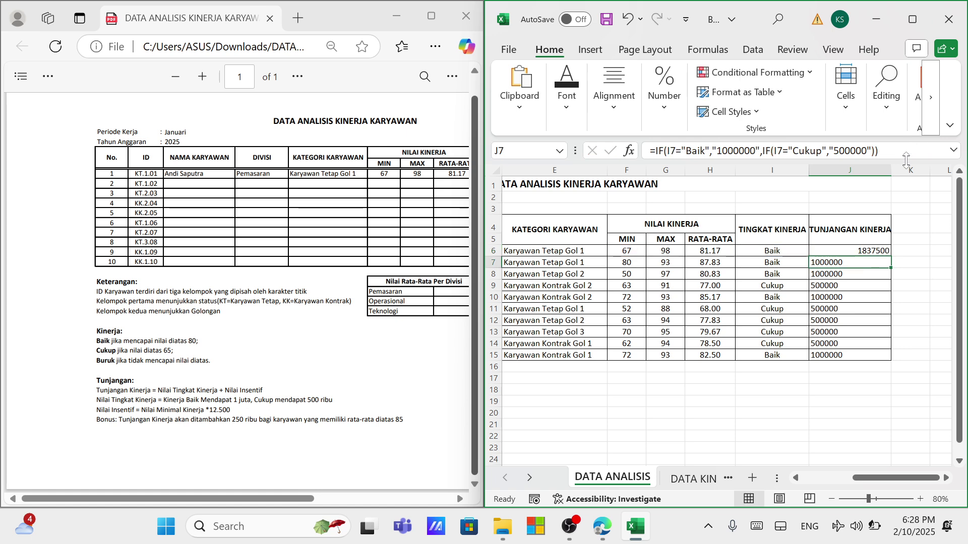
Step: Fill the J6 formula including the incentive down to J15
click(872, 251)
drag(889, 257, 890, 359)
click(893, 401)
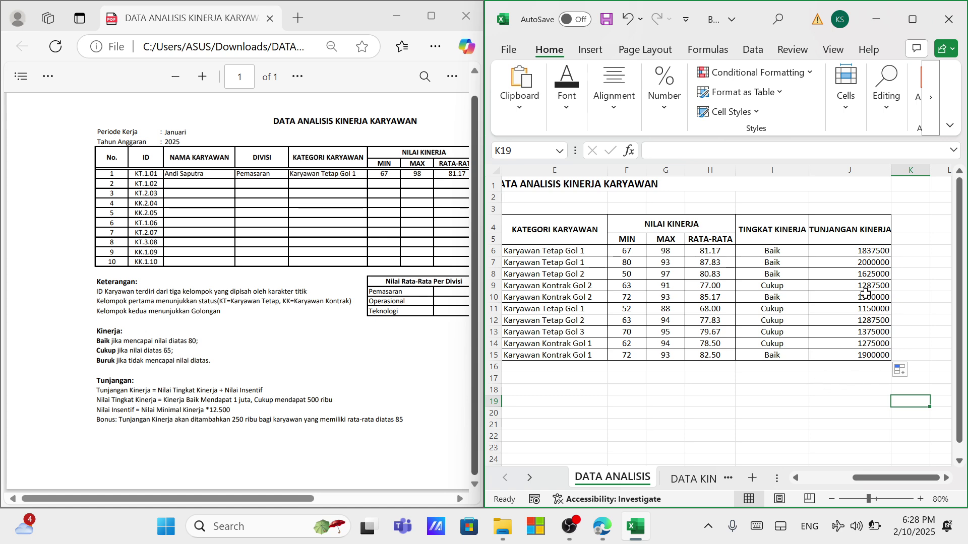
Step: Extend the J6 formula with the bonus by adding IF(H6>85,"250000") after F6*12500, accepting the proposed formula correction
click(880, 251)
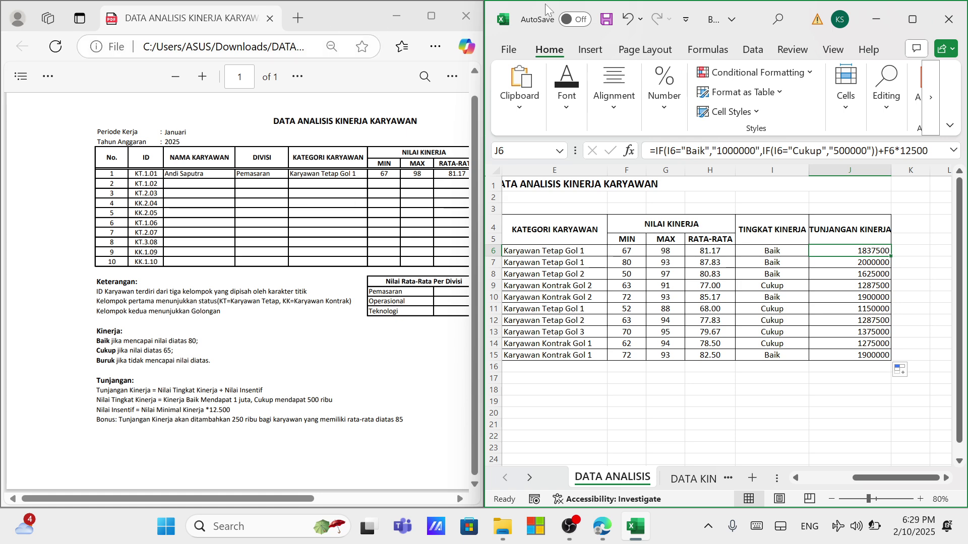
click(930, 151)
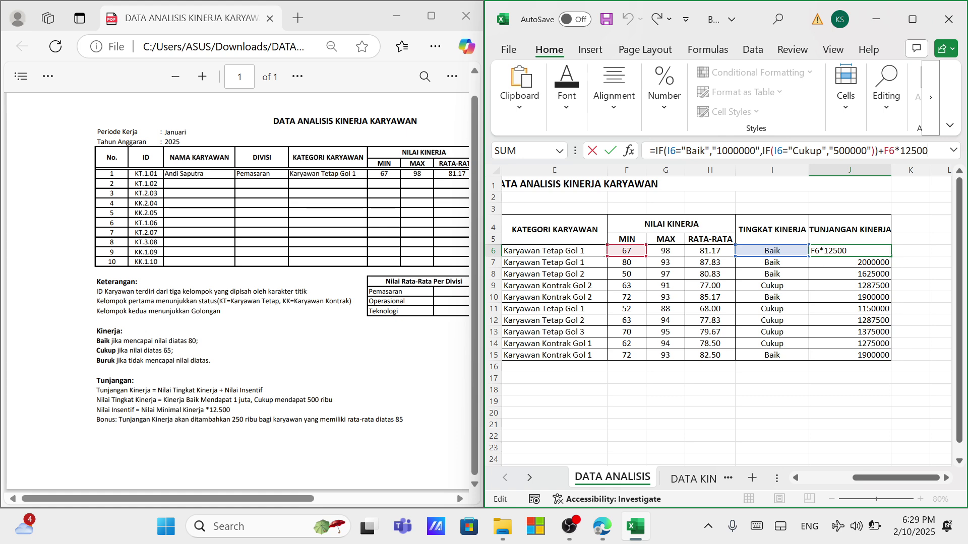
text(+)
text(if)
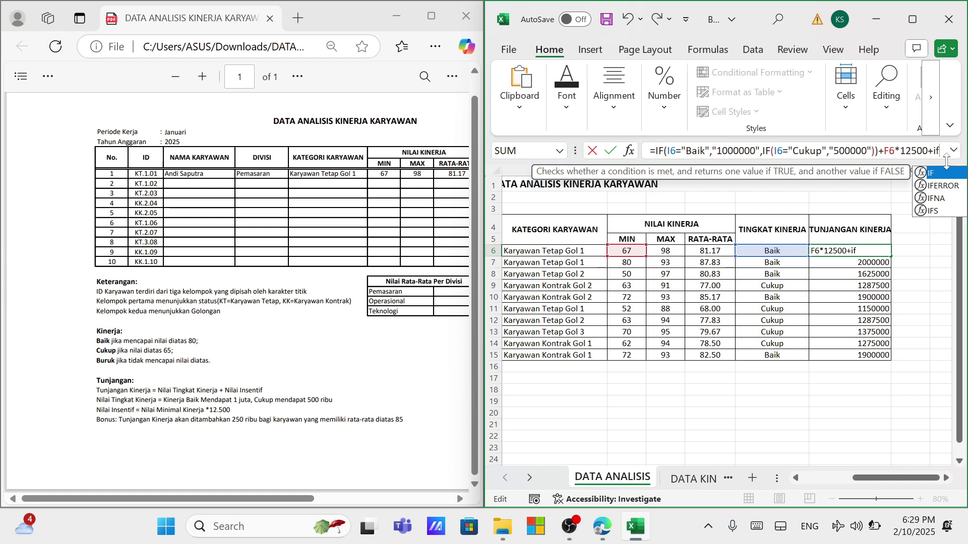
key(Tab)
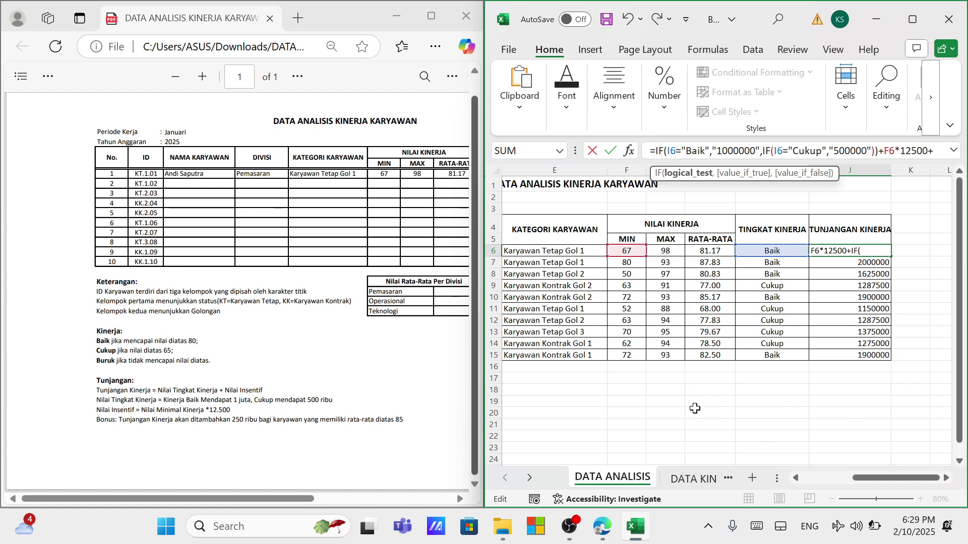
click(712, 252)
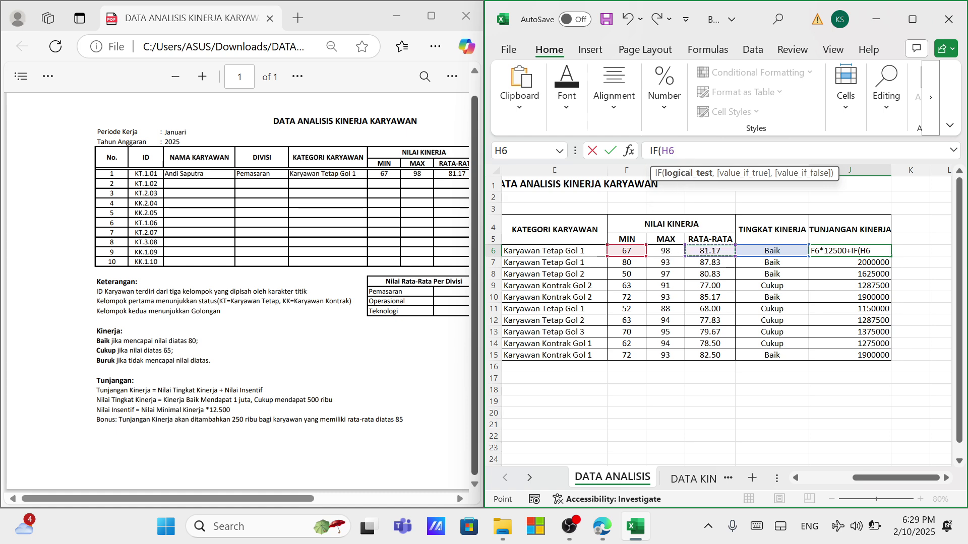
text(>85)
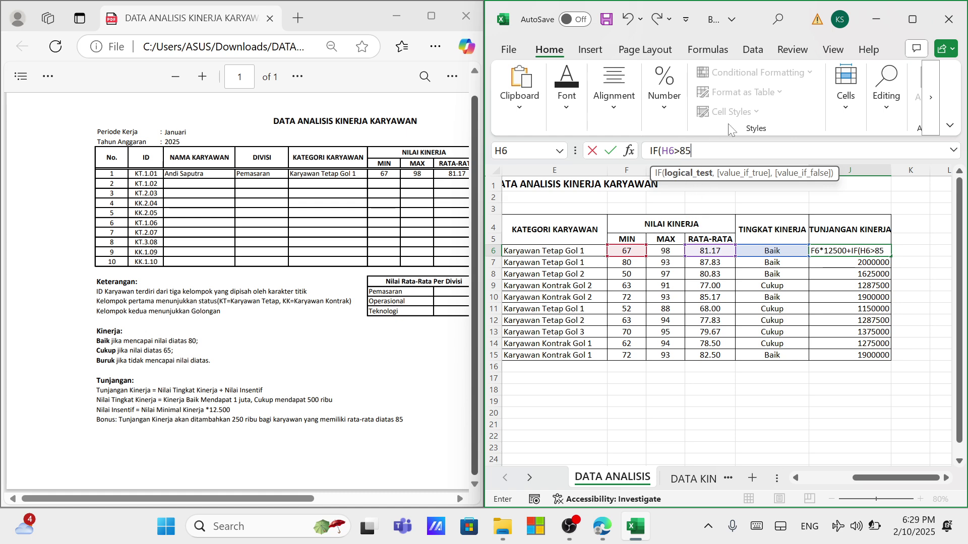
text(,)
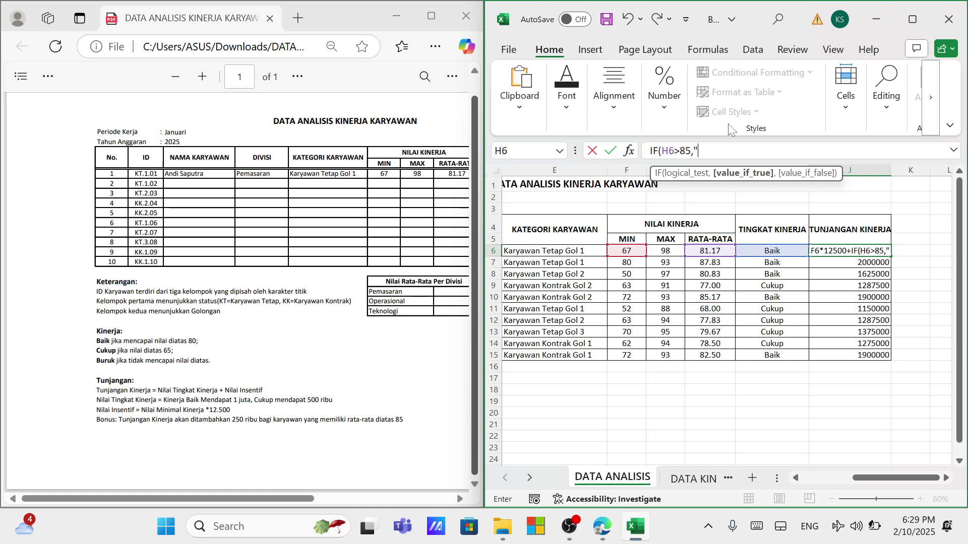
text("250000")
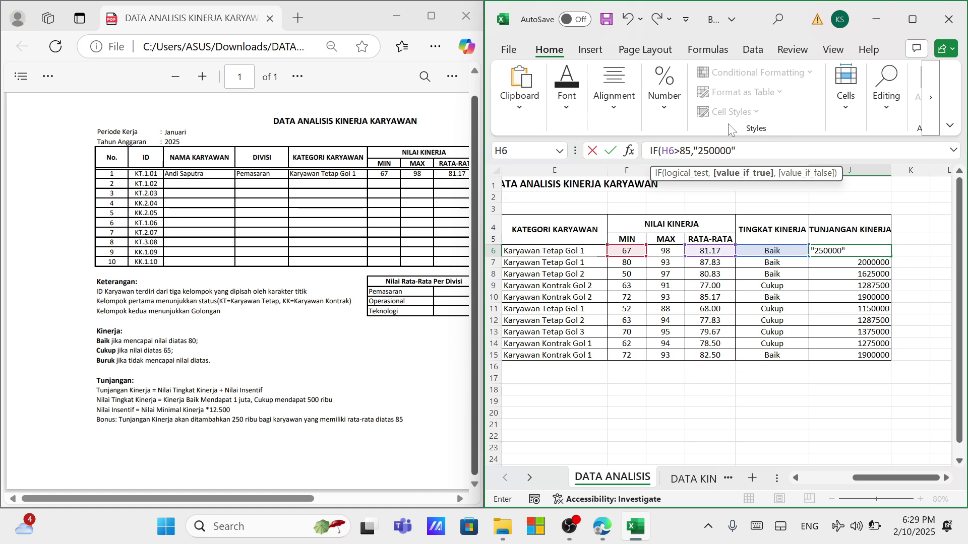
text())
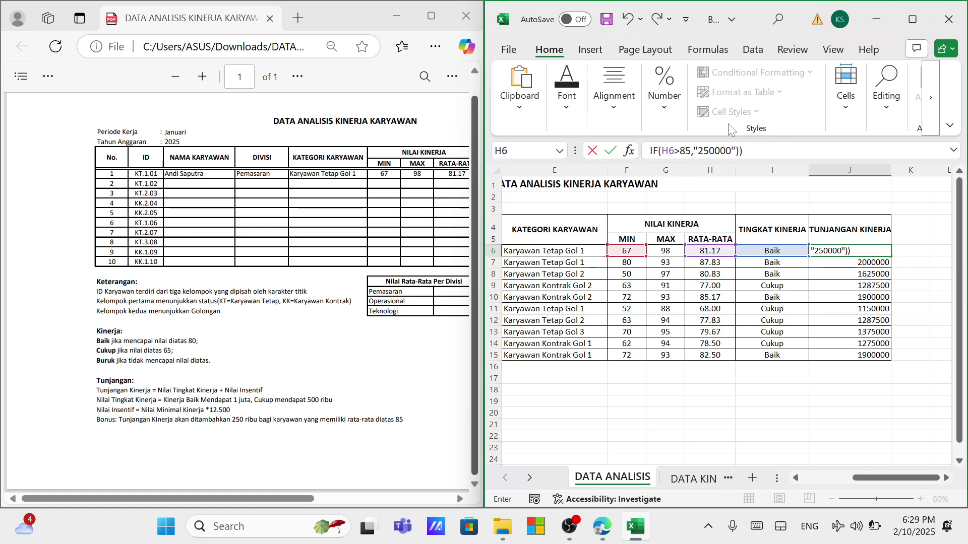
key(Return)
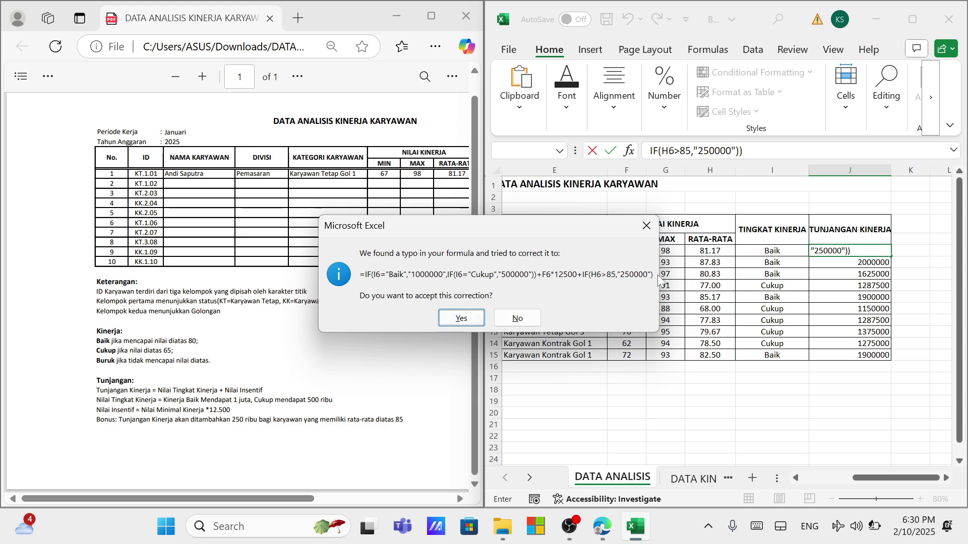
click(464, 318)
Step: Fill the J6 formula including the bonus down to J15
click(863, 252)
drag(890, 256, 892, 359)
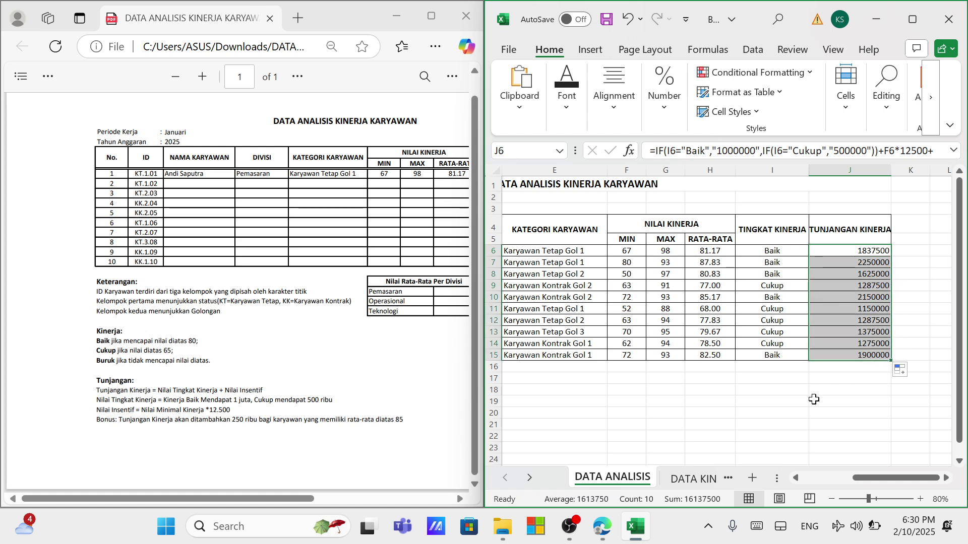
click(872, 391)
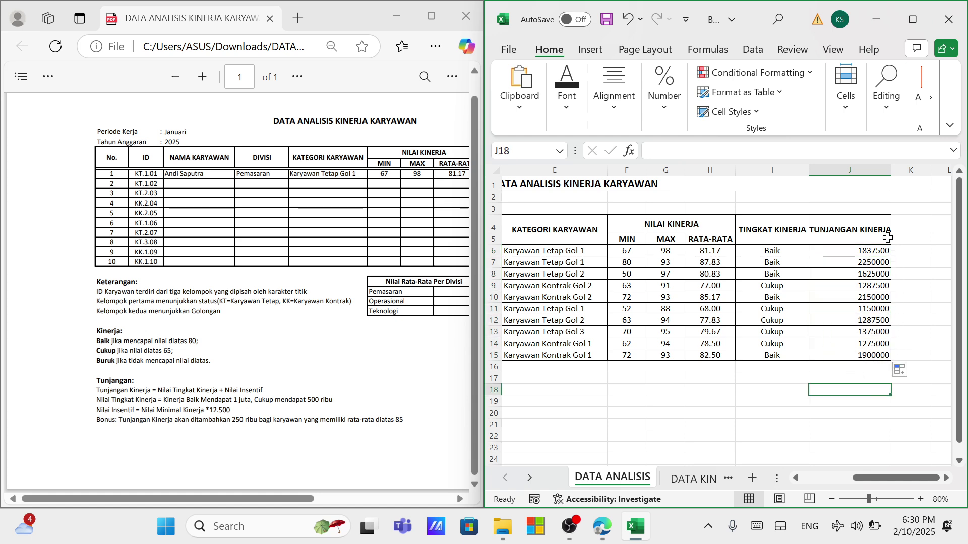
Step: Maximize the workbook window and bring the whole performance table from column A to J into view
click(913, 19)
click(424, 333)
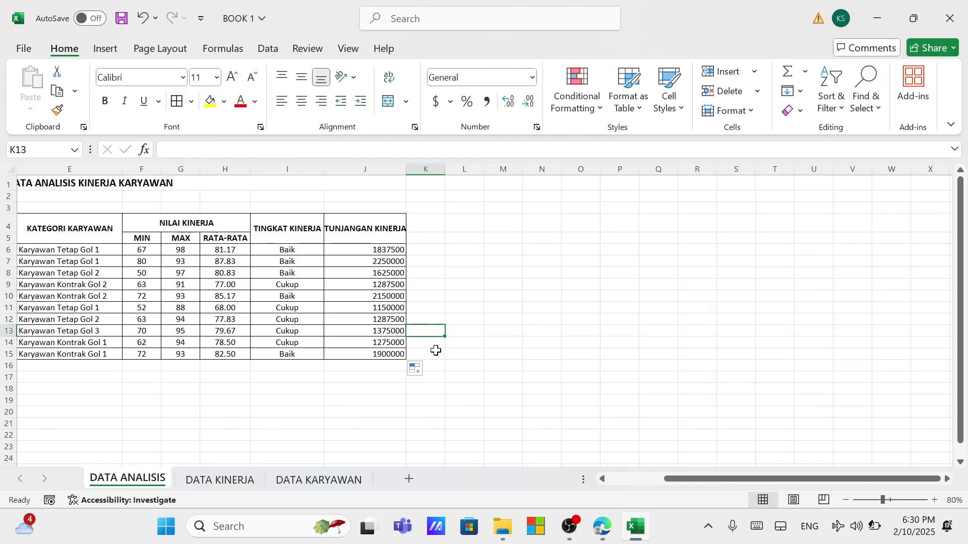
click(602, 478)
click(602, 479)
click(602, 479)
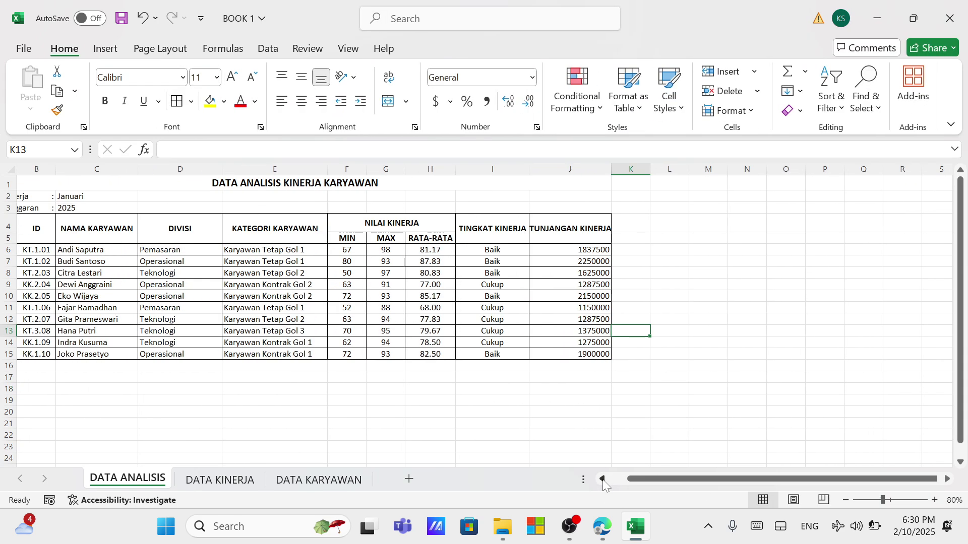
click(602, 479)
click(582, 423)
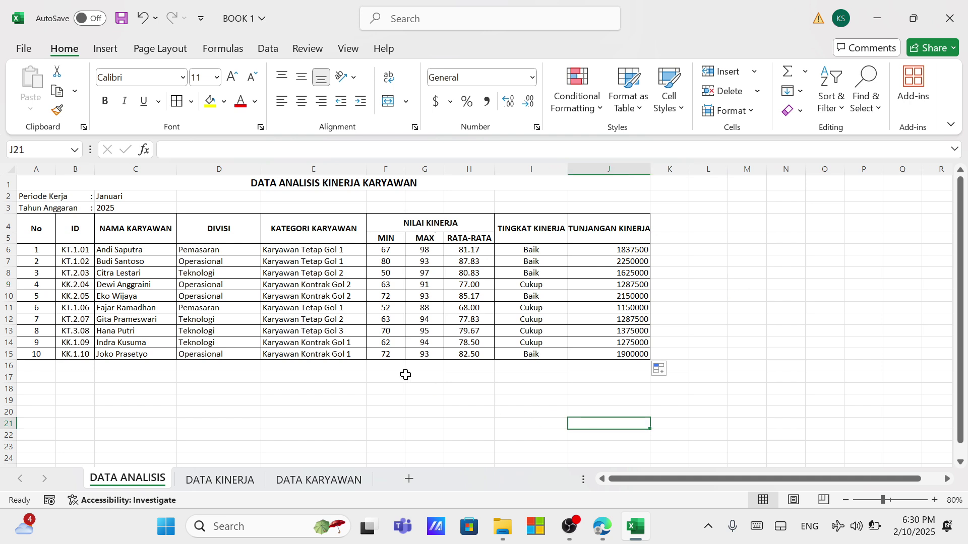
Step: Test the allowance formula by temporarily entering an average of 90 in H6, and undo the entry
click(469, 250)
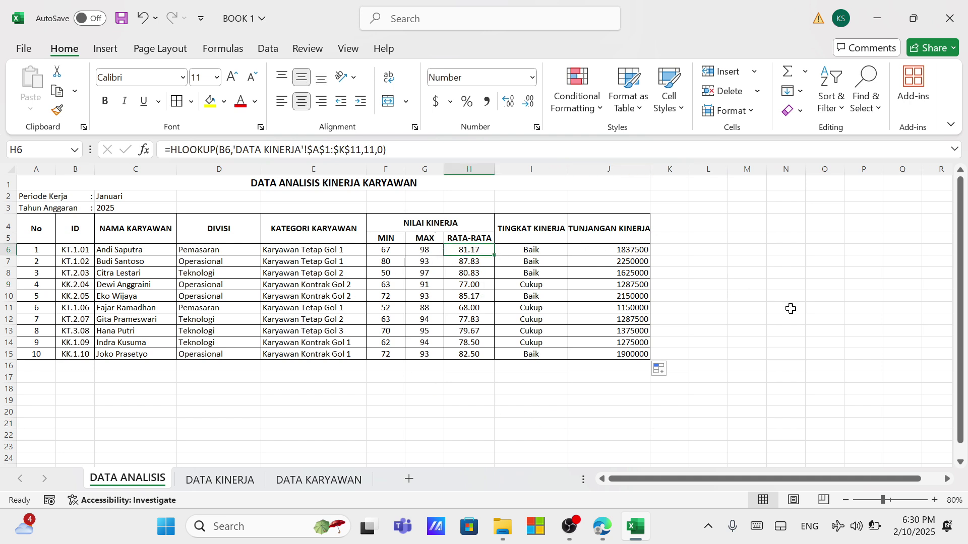
click(887, 377)
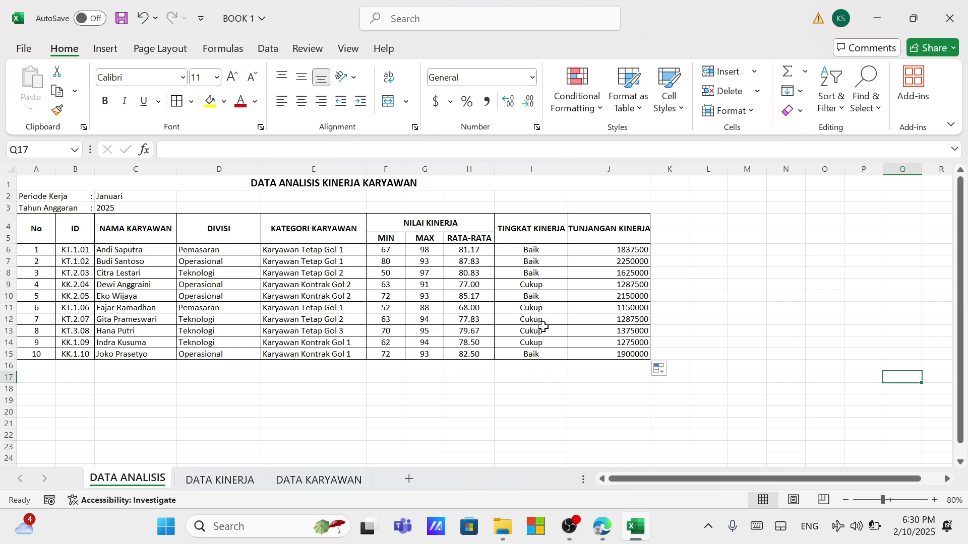
click(479, 251)
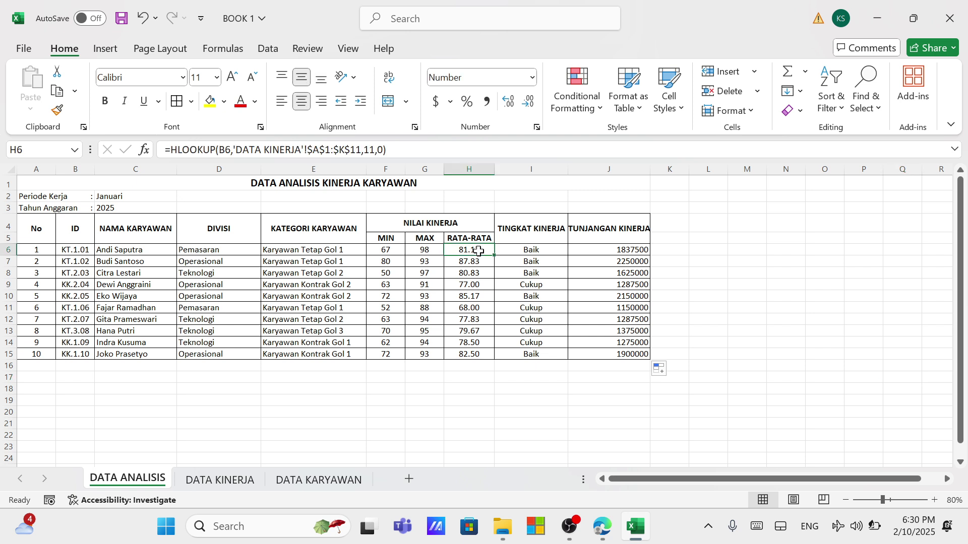
double_click(478, 251)
text(90)
key(Return)
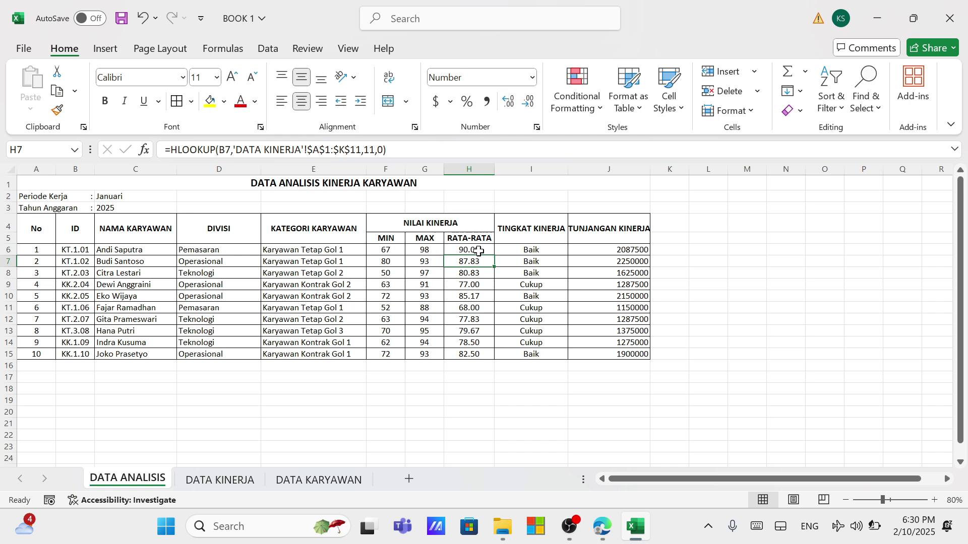
key(ctrl+z)
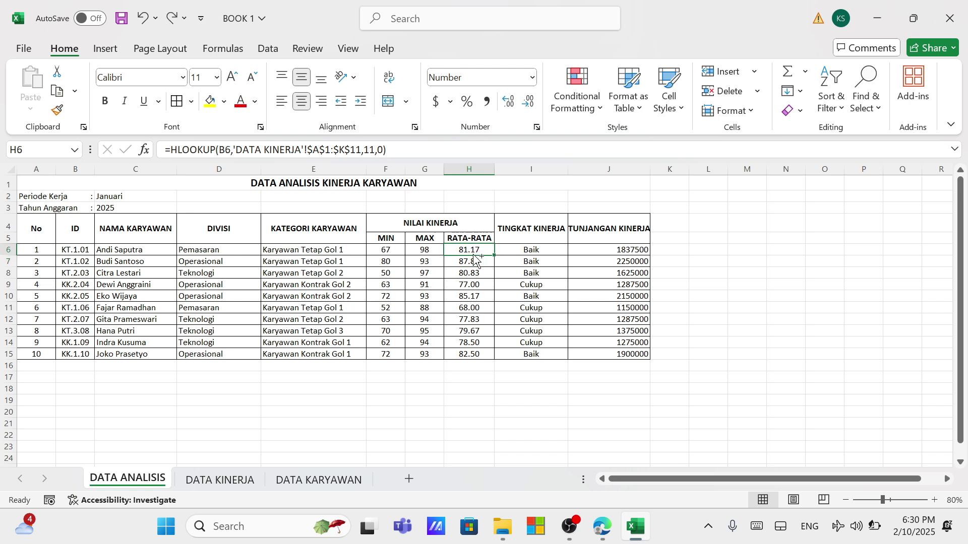
Step: Test the allowance with an average of 60 in H6, inspect the J6 formula, and undo the entry
double_click(478, 250)
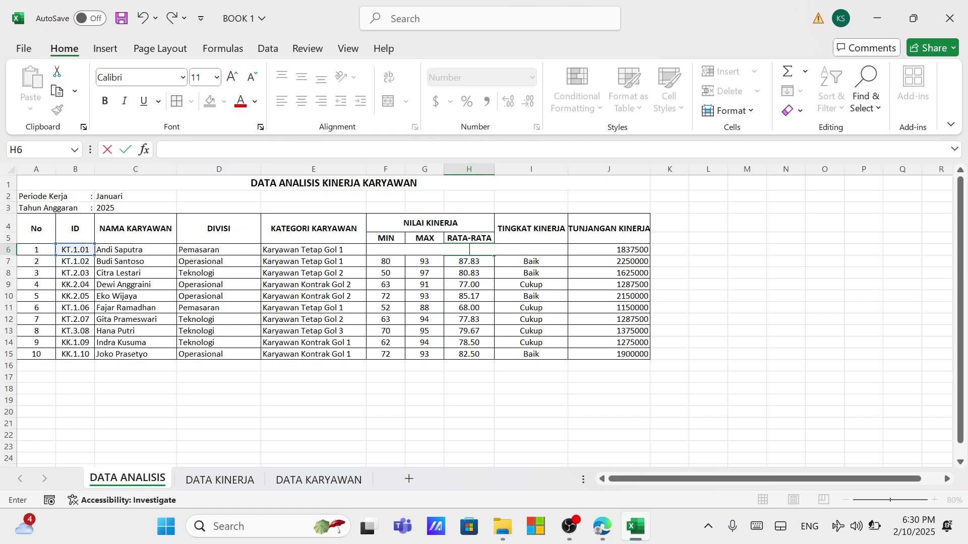
text(60)
key(Return)
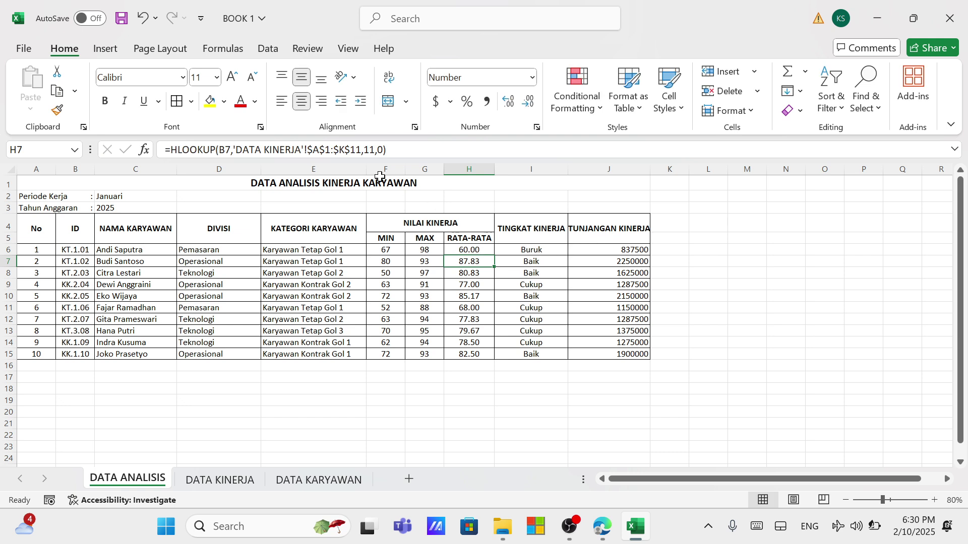
click(606, 250)
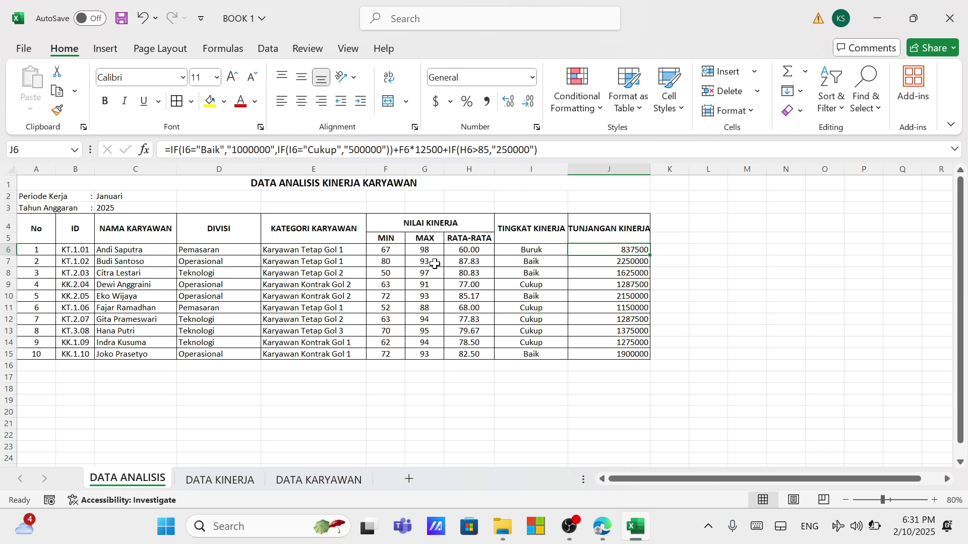
key(ctrl+z)
click(733, 354)
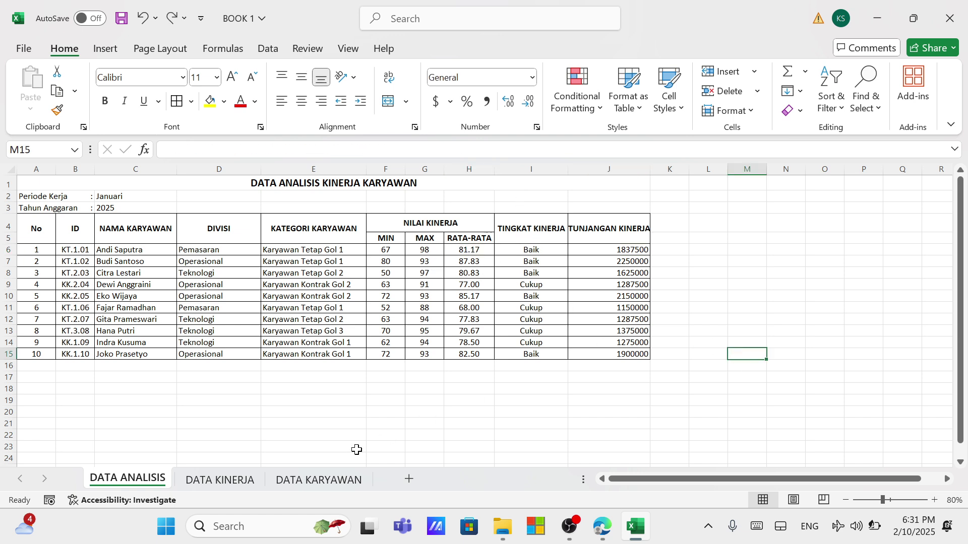
Step: Format the allowances in J6:J15 with the comma style and no decimal places
drag(609, 255, 626, 352)
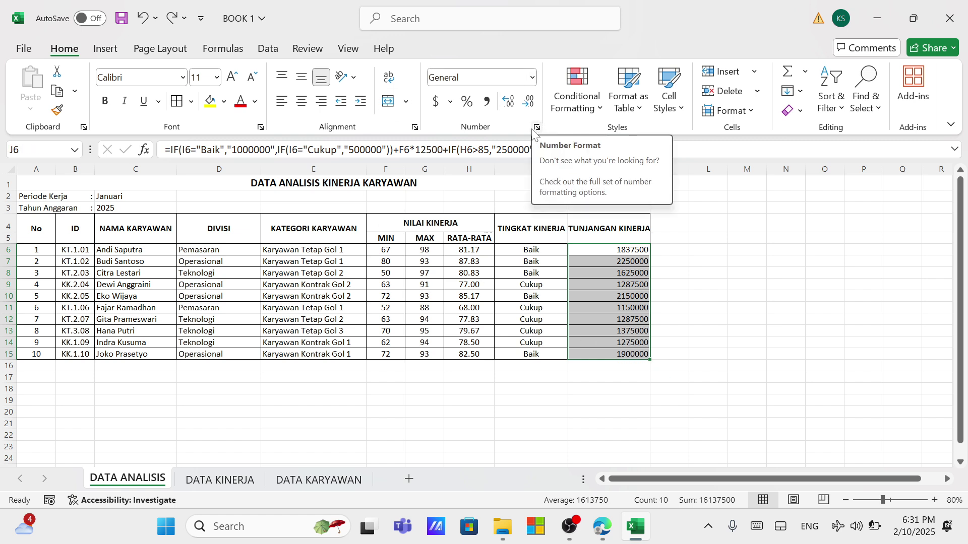
click(491, 102)
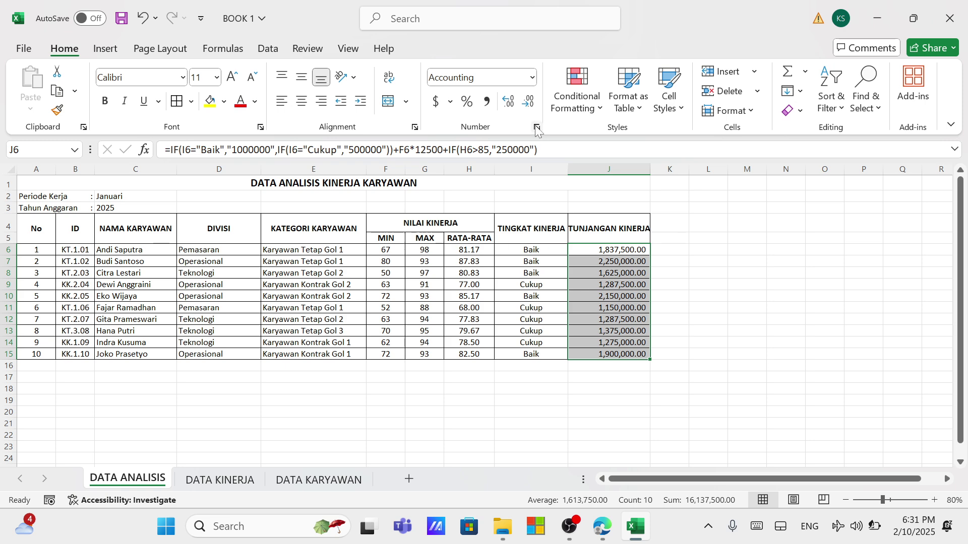
click(527, 101)
click(527, 102)
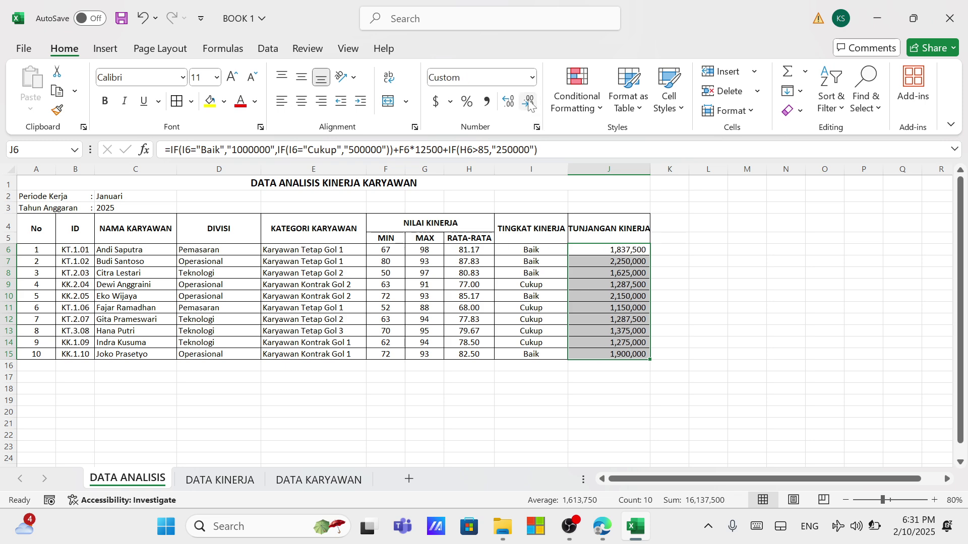
Step: Apply the Accounting number format with the Rp Indonesian symbol to the allowances in J6:J15
click(537, 128)
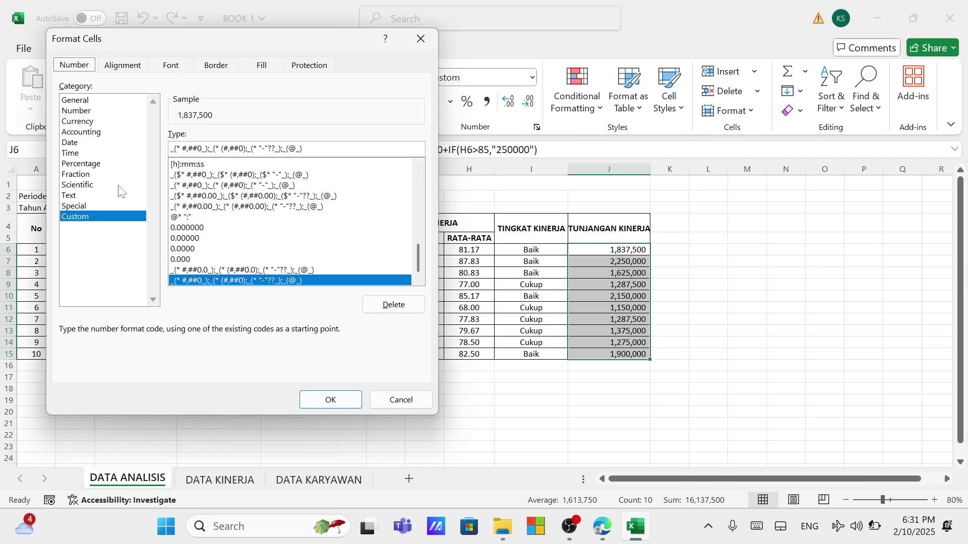
click(120, 133)
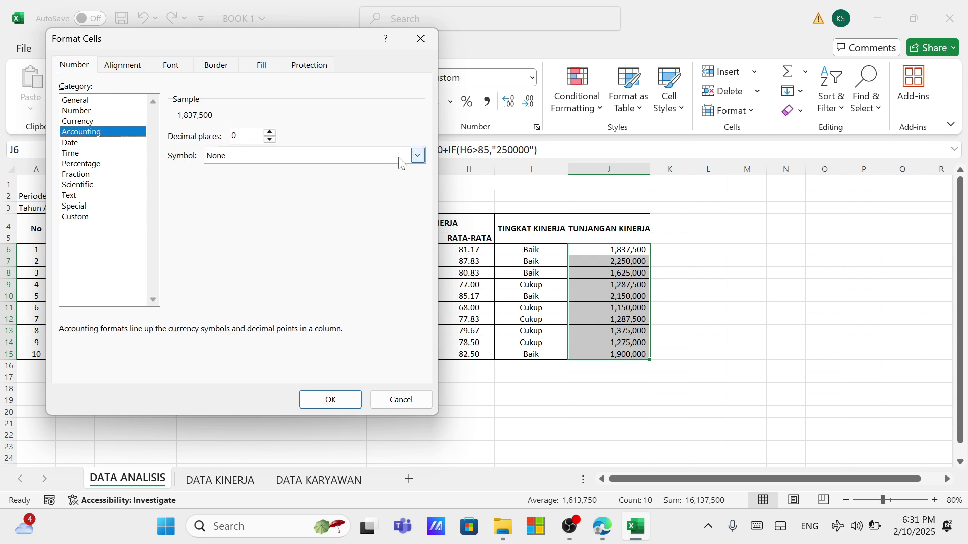
click(417, 156)
scroll(328, 257, down, 2)
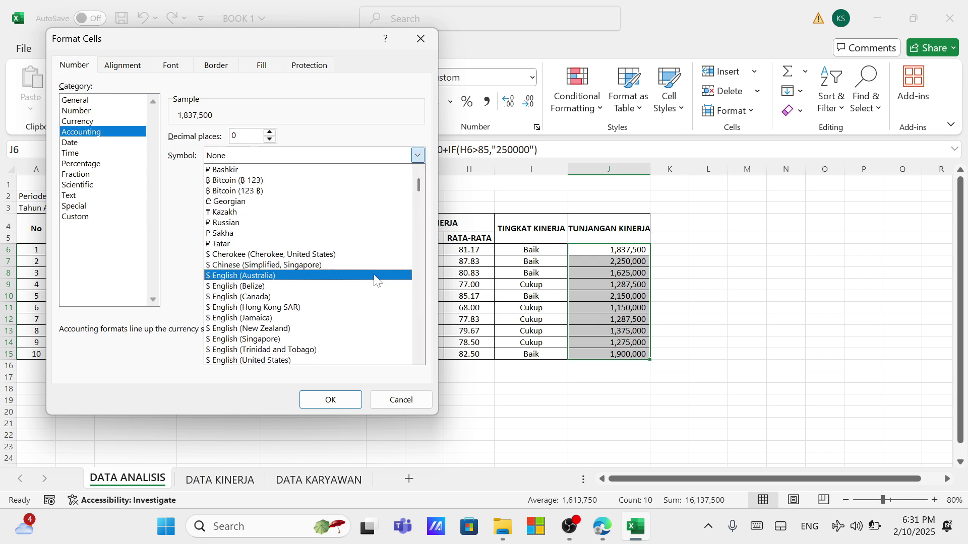
scroll(417, 346, down, 15)
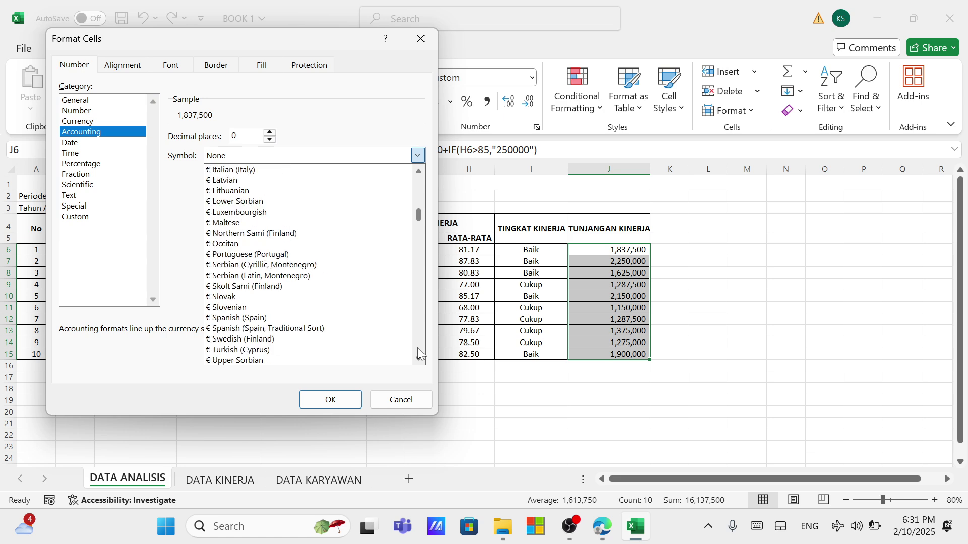
scroll(418, 347, down, 20)
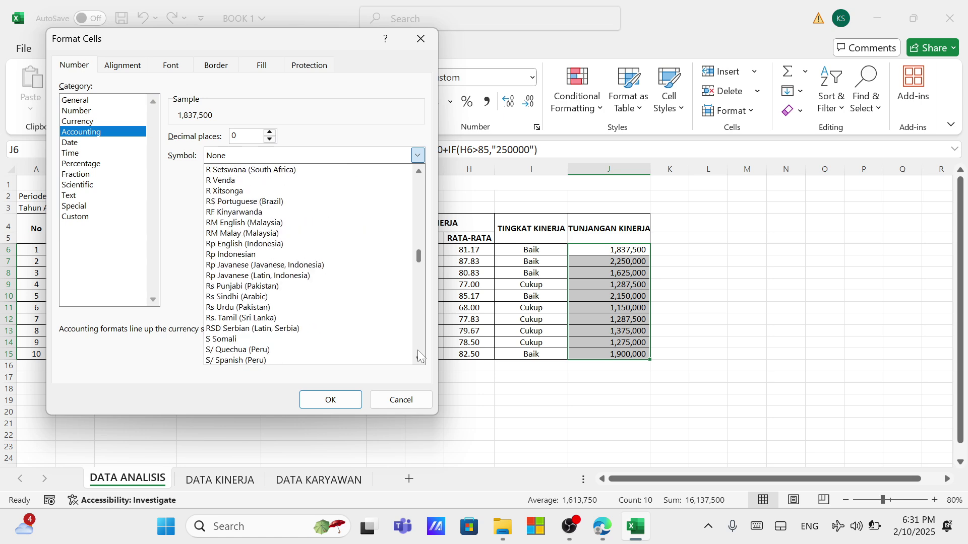
click(272, 255)
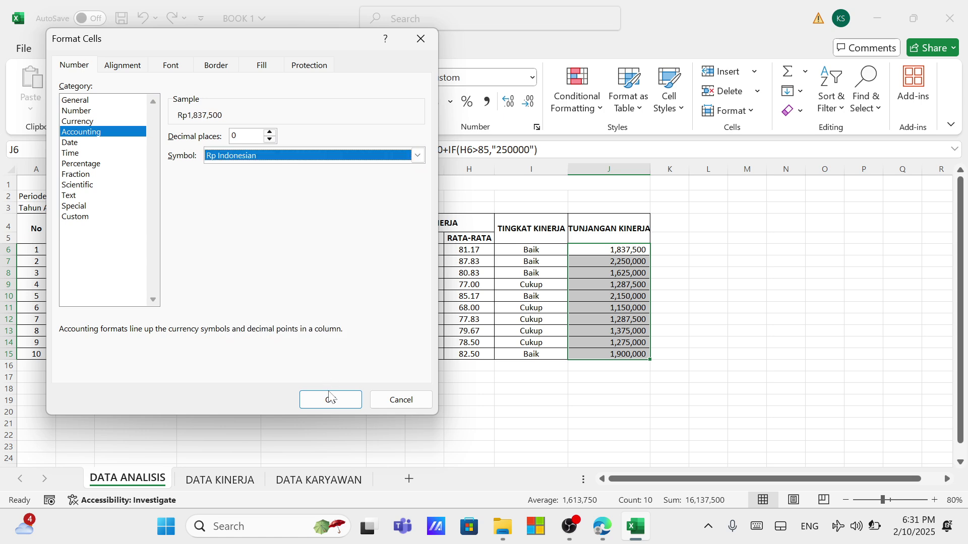
click(352, 401)
click(695, 368)
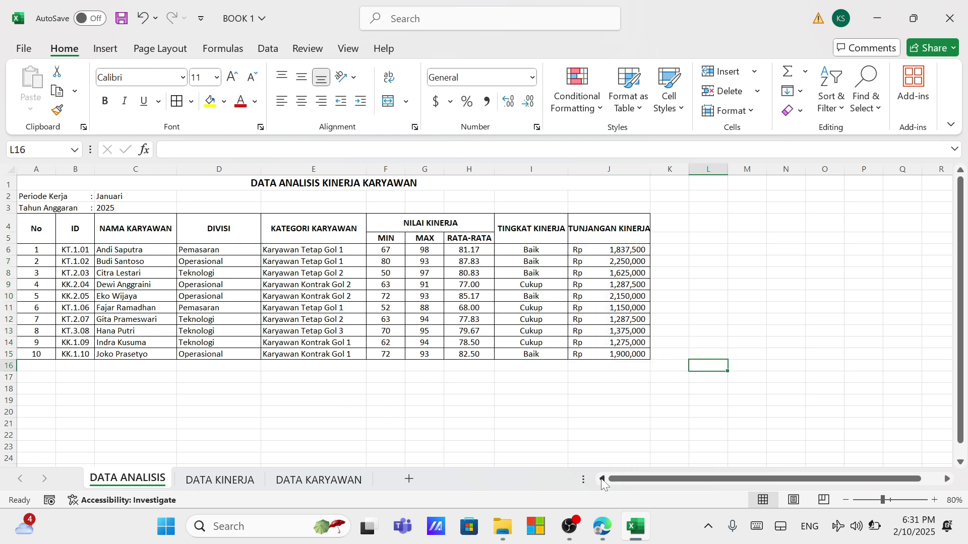
mouse_move(915, 18)
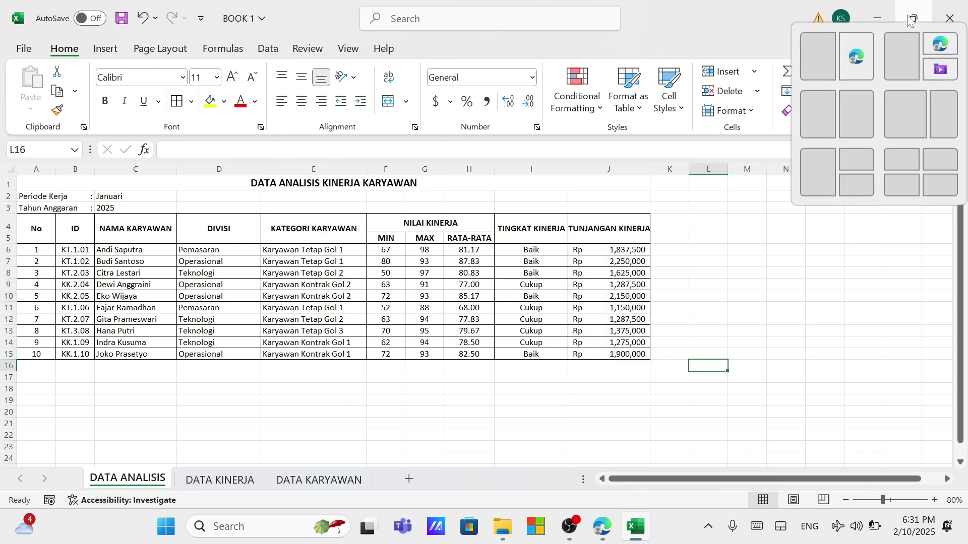
Step: Place the workbook beside the PDF and show the PDF's Nilai Rata-Rata Per Divisi table alongside the sheet's score columns
click(868, 107)
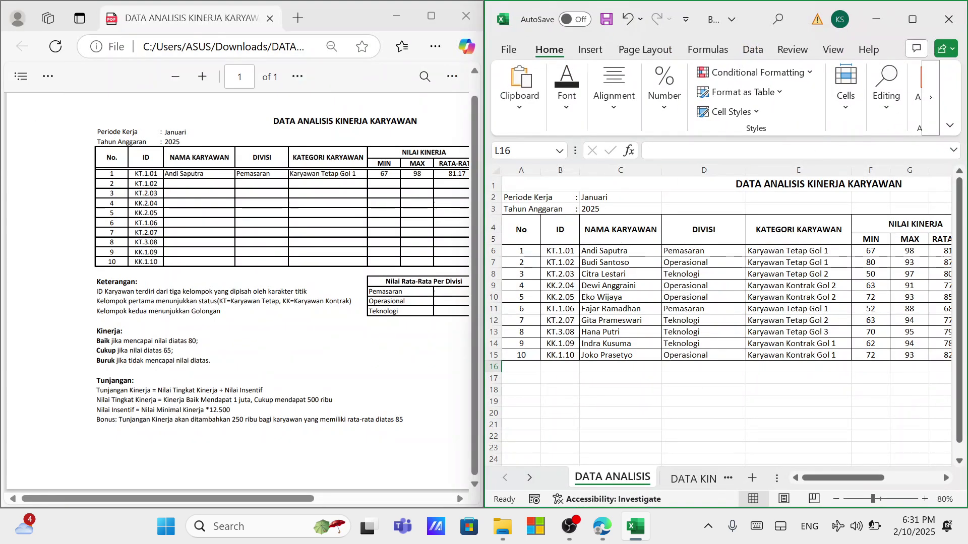
click(459, 499)
click(459, 499)
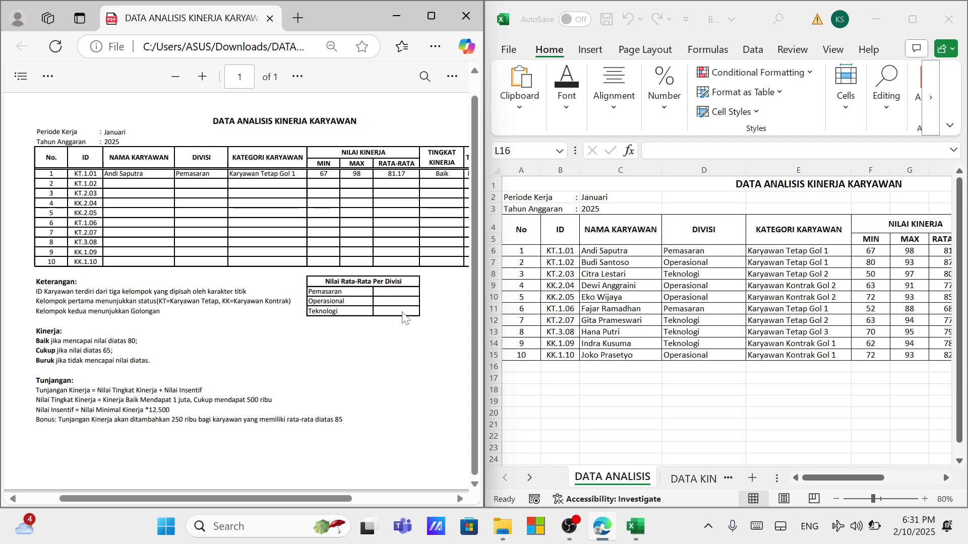
click(946, 481)
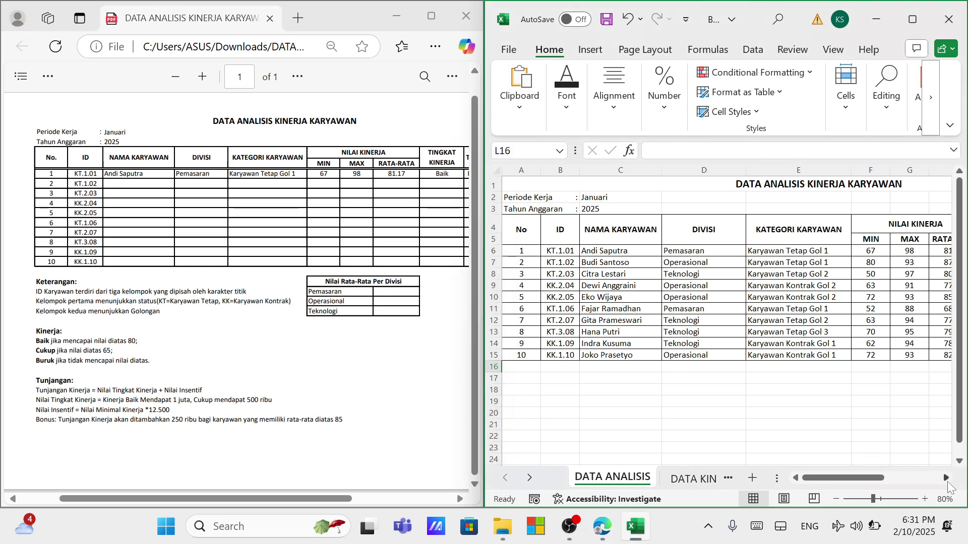
click(947, 482)
click(947, 482)
click(947, 481)
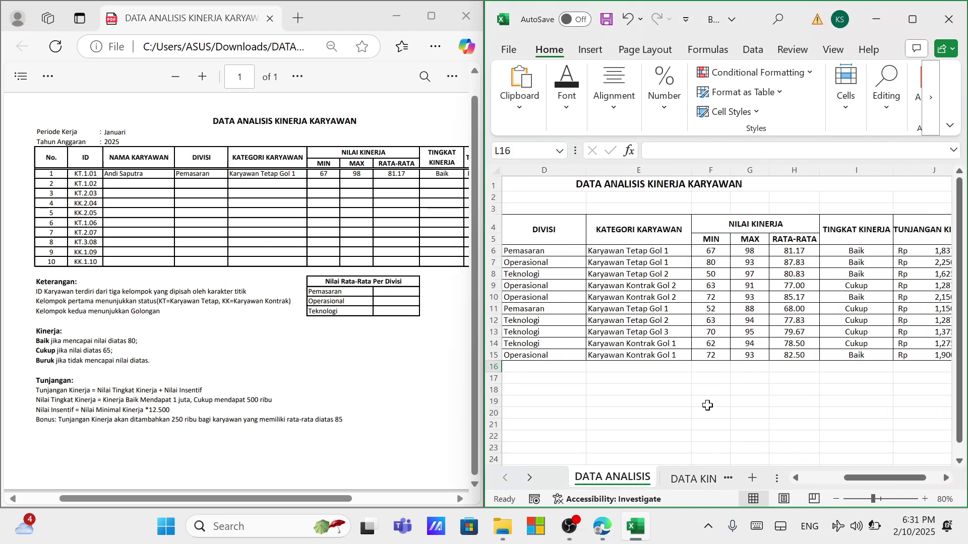
Step: Enter the heading Nilai Rata-Rata Per Divisi in F17 and the labels Pemasaran, Operasional and Teknologi in F18:F20
click(715, 381)
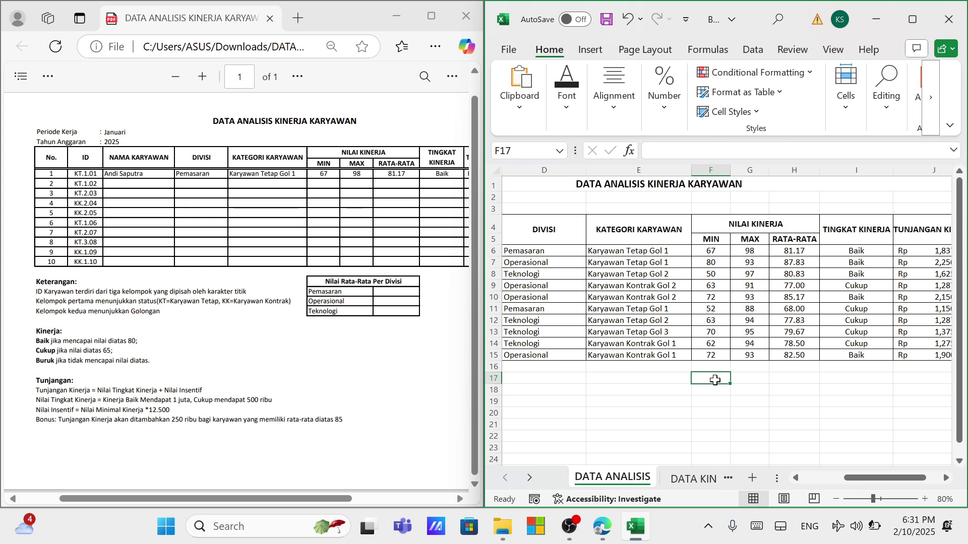
text(Nilai Rata-Rata Per Divisi)
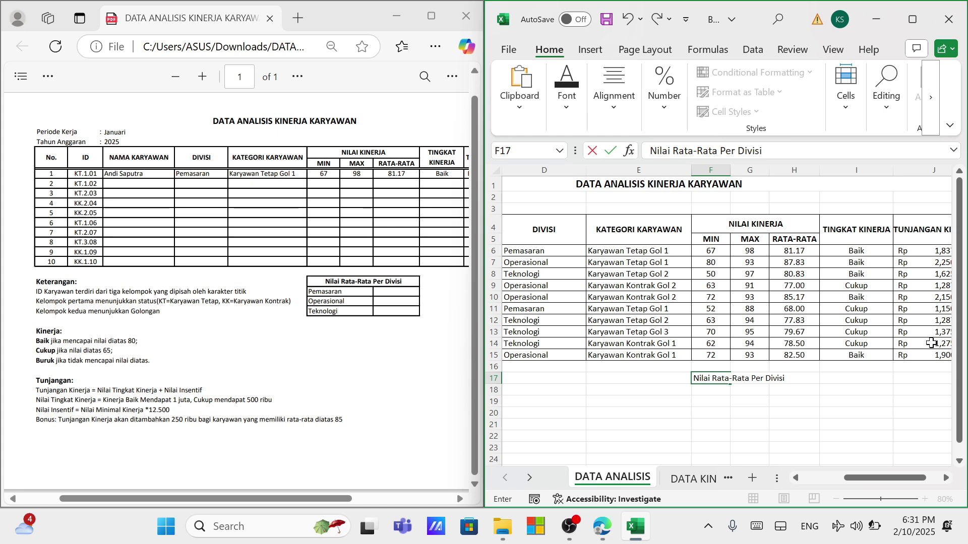
key(Return)
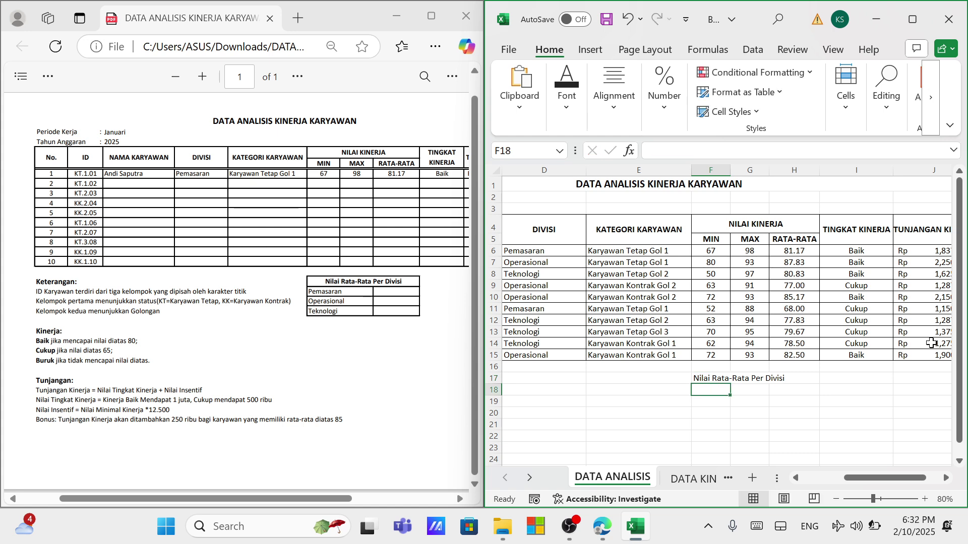
text(Pemasaran)
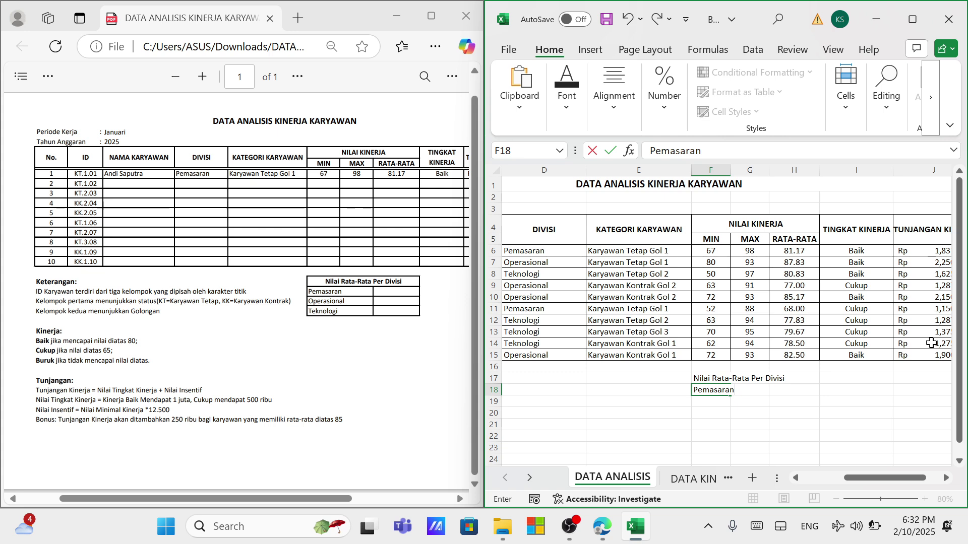
key(Return)
text(I)
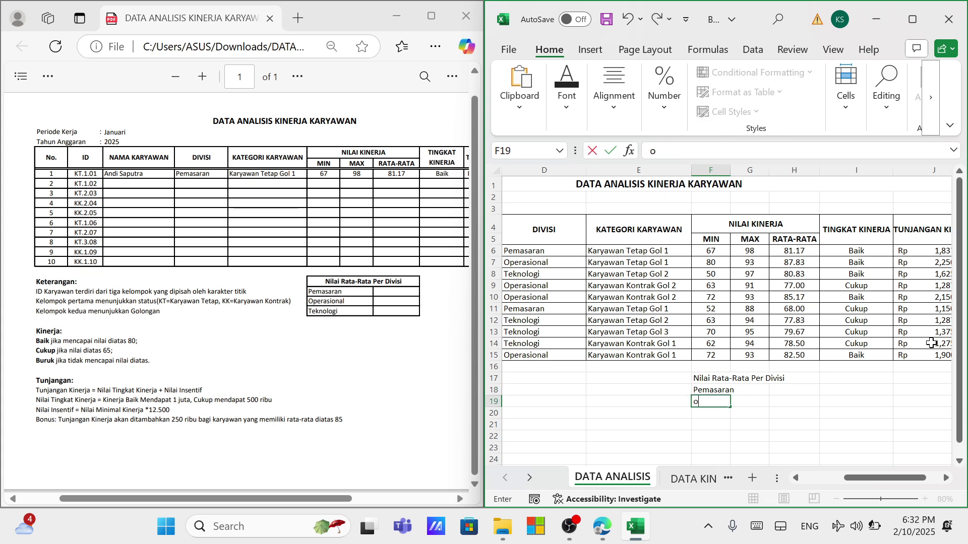
text(peras)
text(ioan)
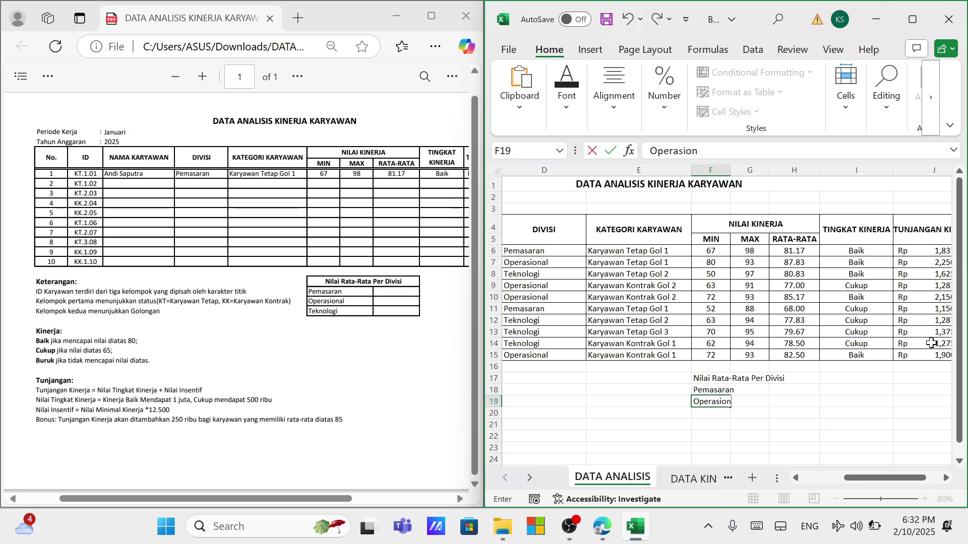
key(Return)
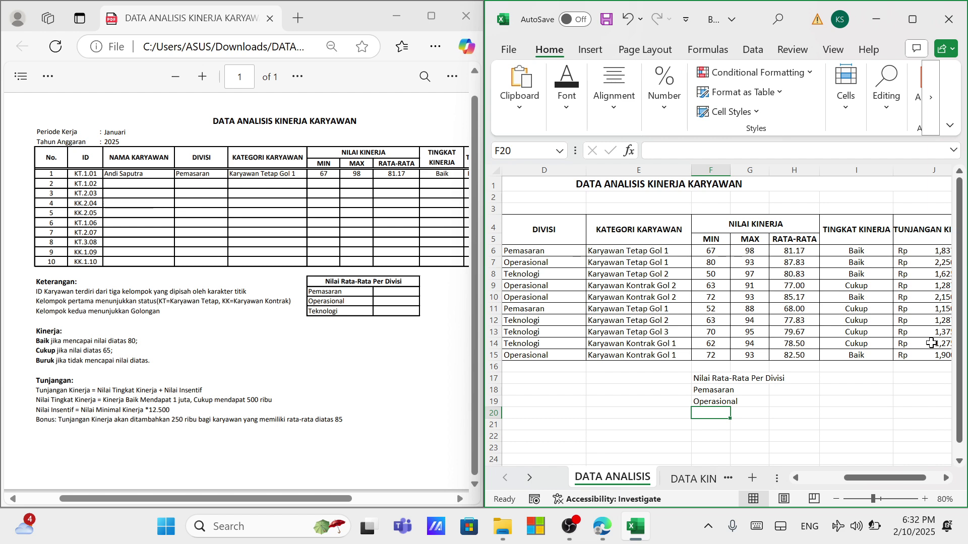
text(Teknologi)
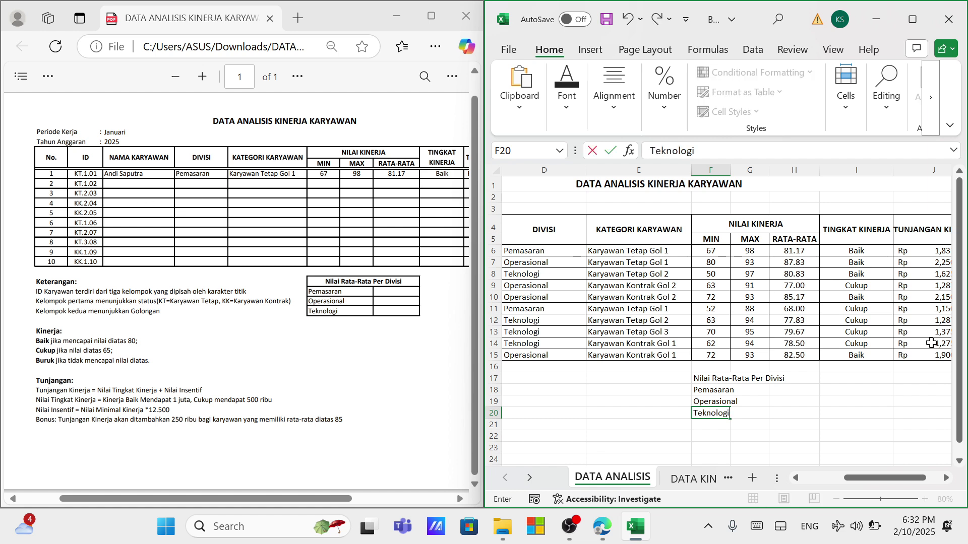
key(Tab)
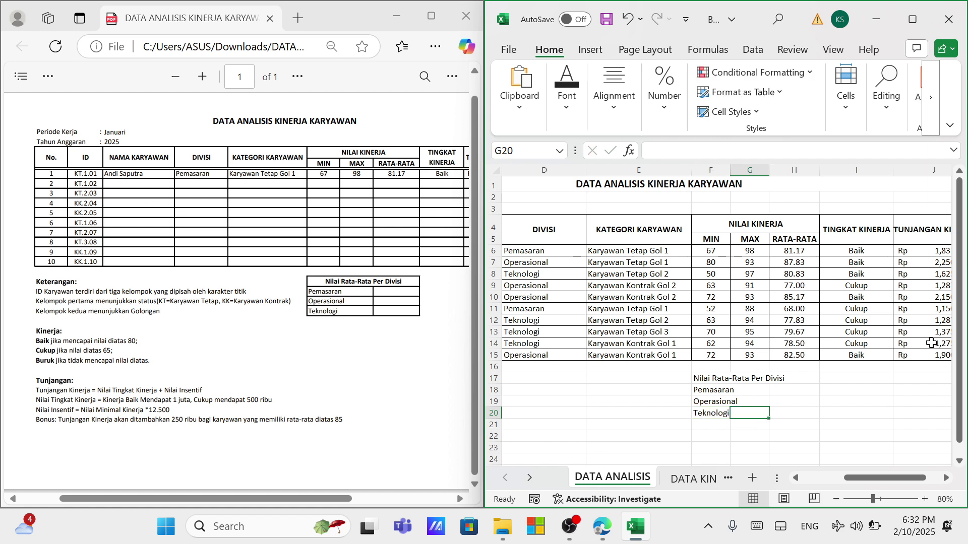
Step: Merge and center the Nilai Rata-Rata Per Divisi heading across F17:H17 and align it vertically to the middle
drag(704, 380, 784, 379)
click(626, 104)
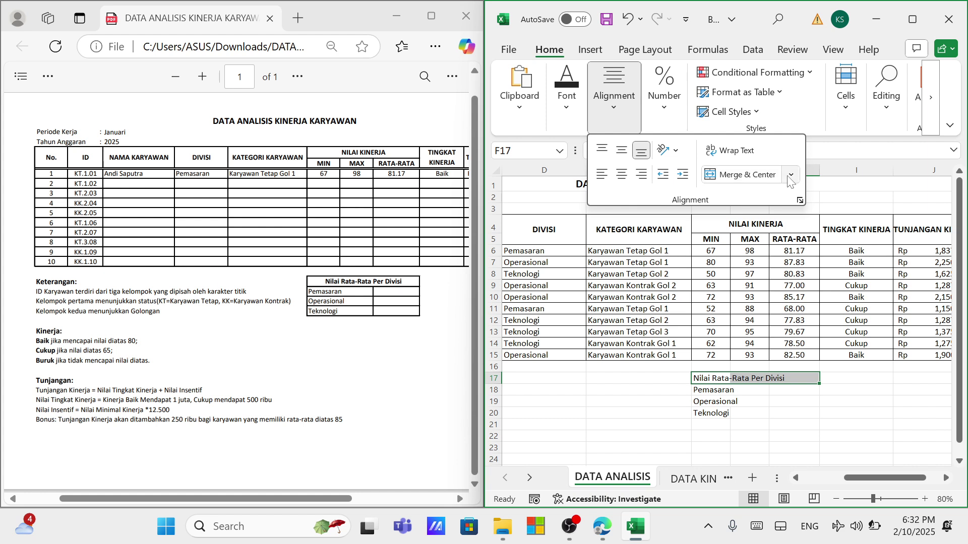
click(755, 177)
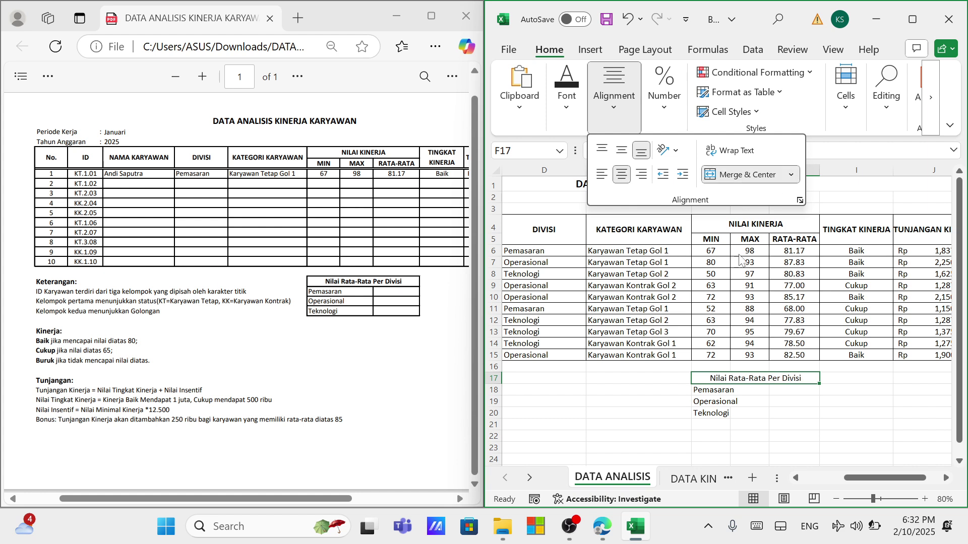
click(622, 151)
click(751, 401)
Step: Merge columns F and G separately in each division label row of F18:G20 using Merge Across
drag(718, 393, 755, 414)
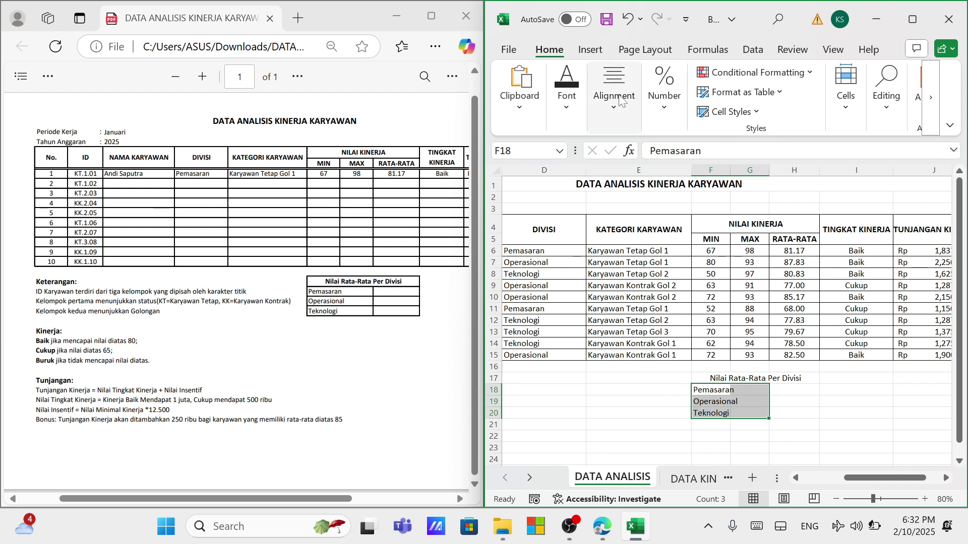
click(622, 114)
click(791, 175)
click(766, 218)
click(803, 396)
Step: Apply all borders to the division average table in F17:H20 and make its heading bold
drag(708, 379, 782, 412)
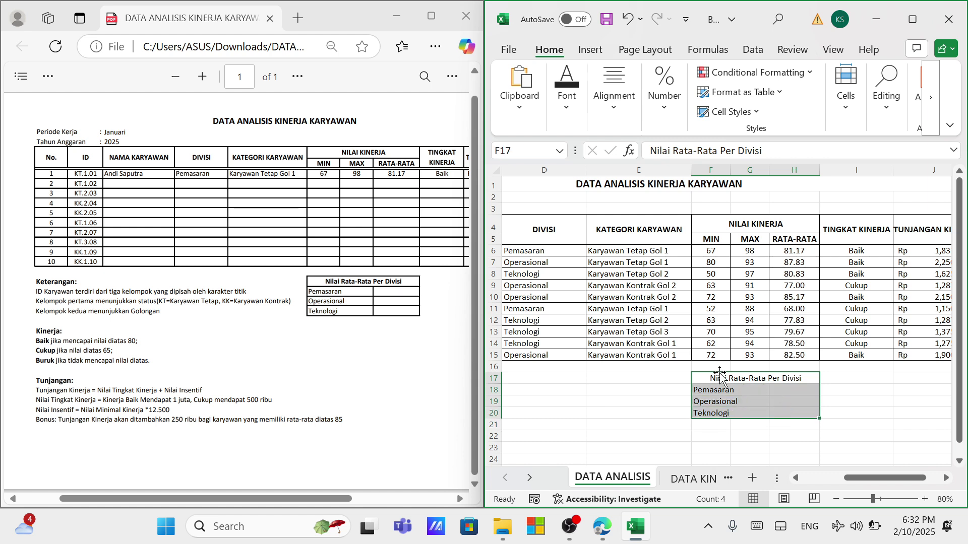
click(567, 96)
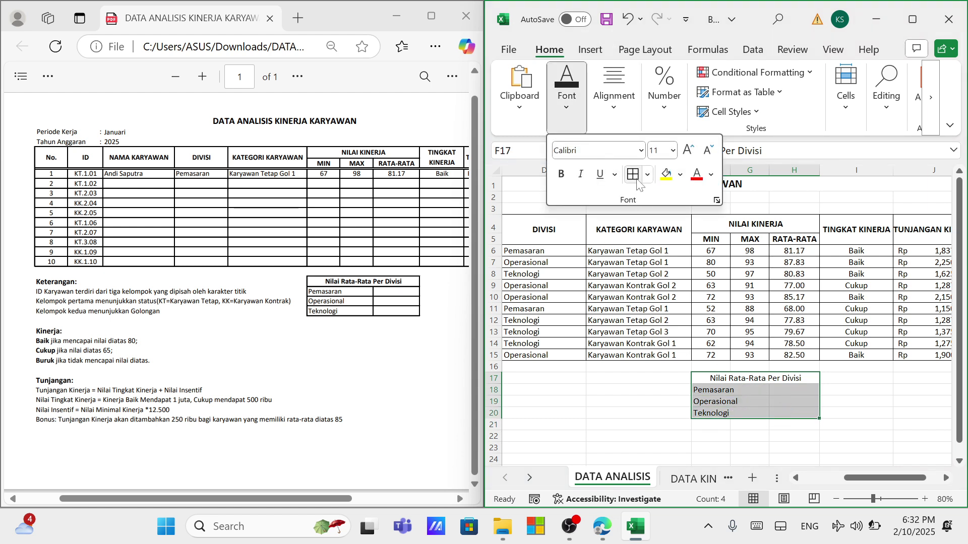
click(858, 381)
click(724, 379)
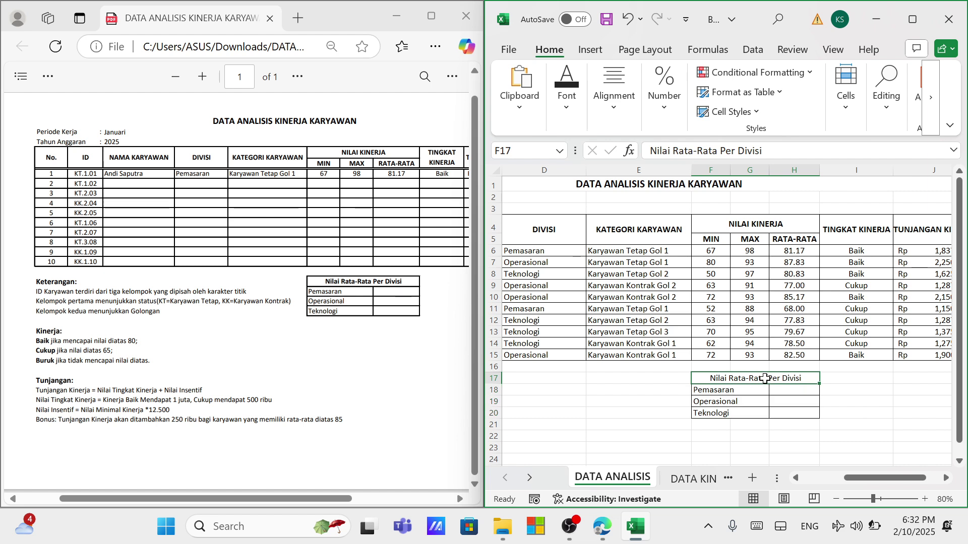
click(567, 96)
click(561, 173)
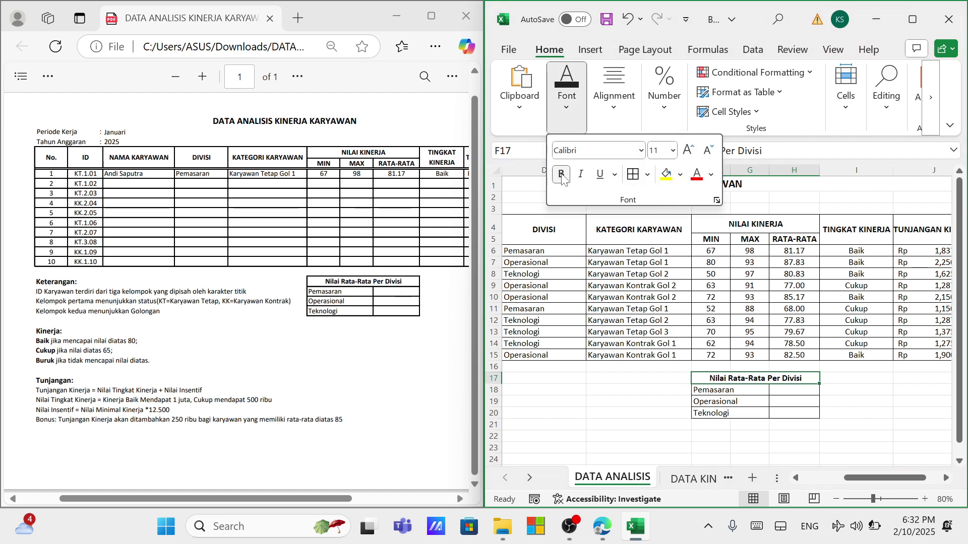
click(822, 437)
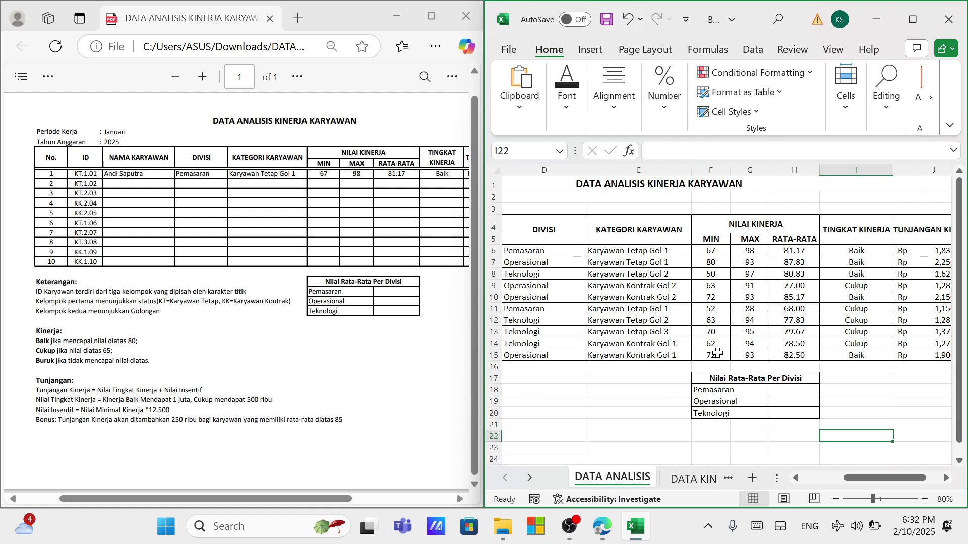
Step: Enter =AVERAGEIF(D6:D15,F18,H6:H15) in H18 to calculate the average score of the Pemasaran division
click(795, 389)
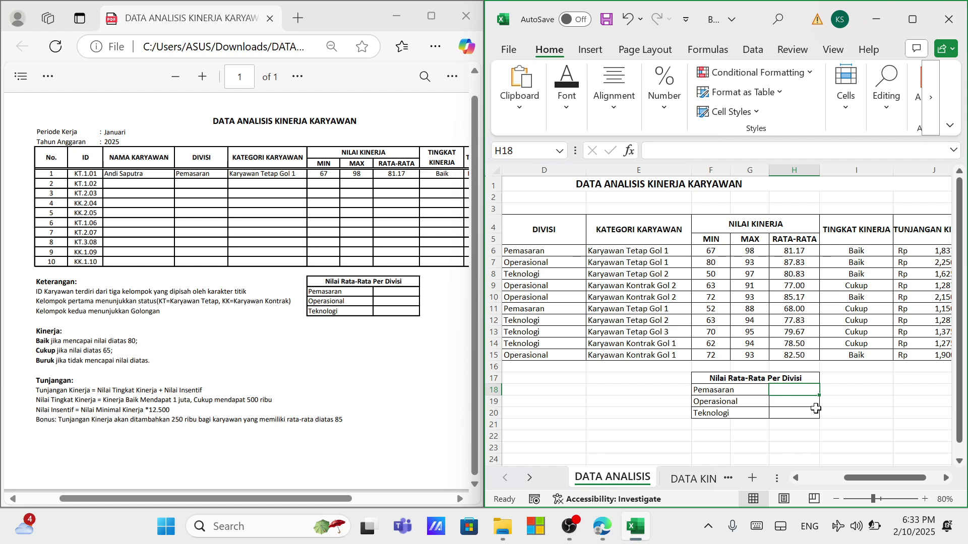
text(=)
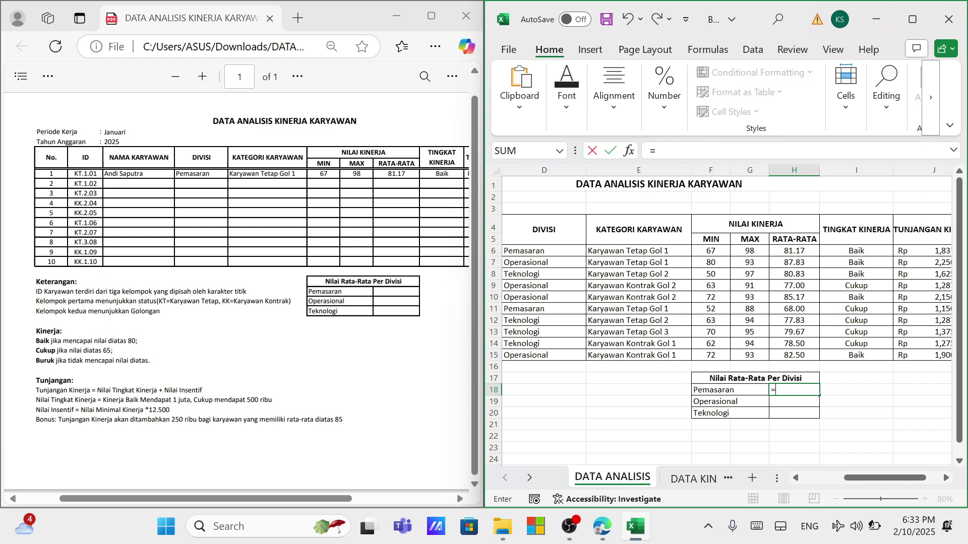
text(avera)
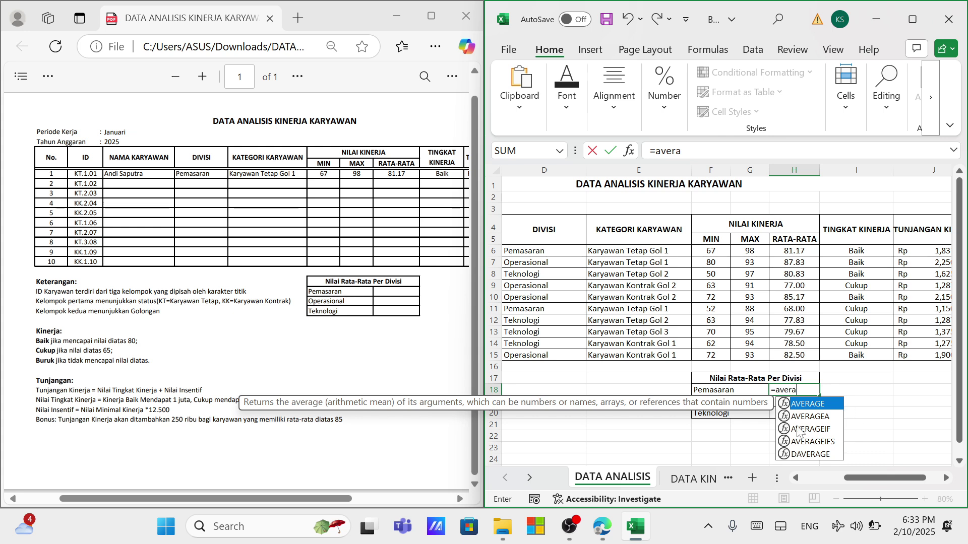
double_click(822, 429)
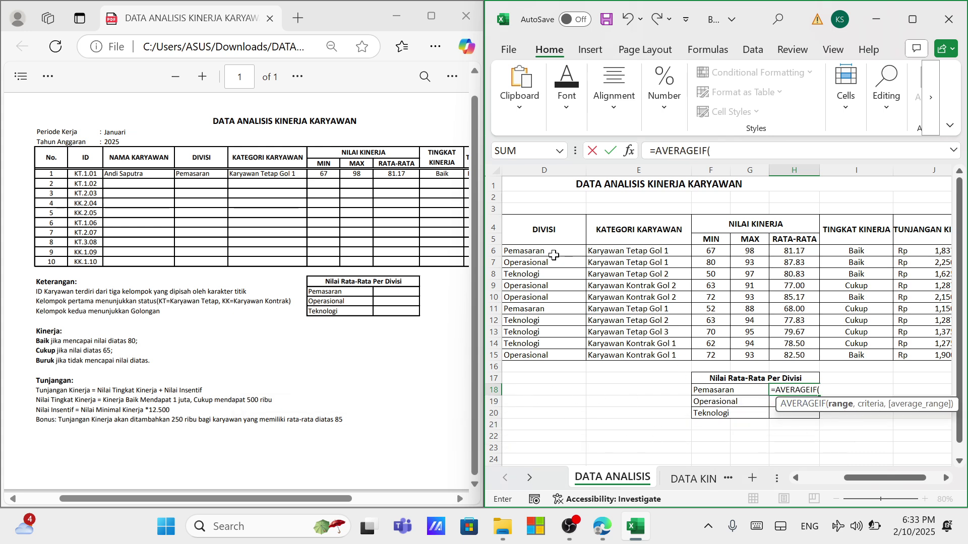
drag(553, 253, 555, 350)
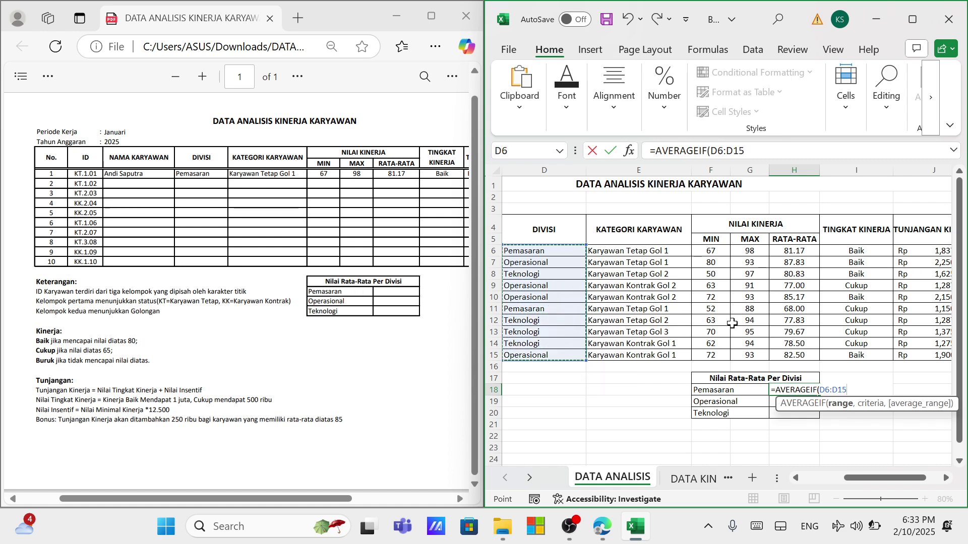
text(,)
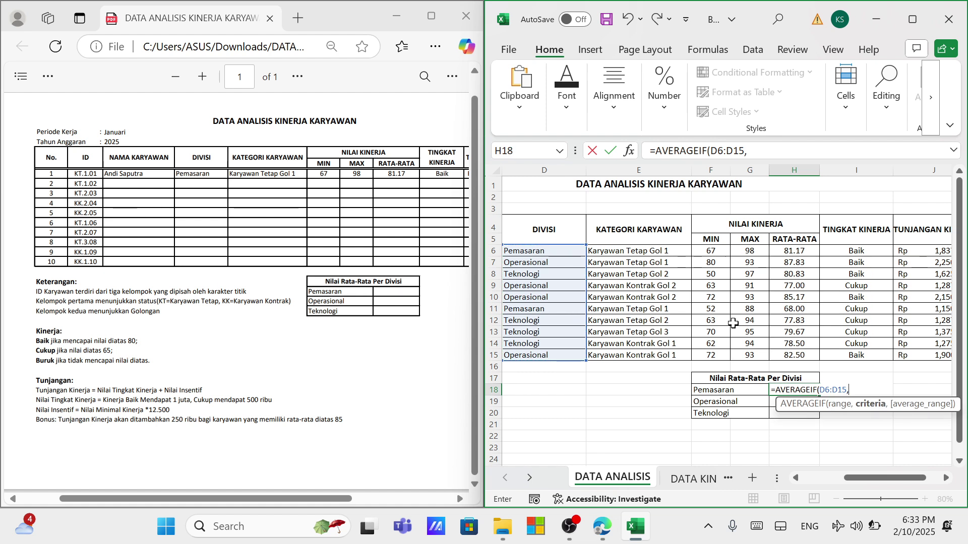
click(727, 392)
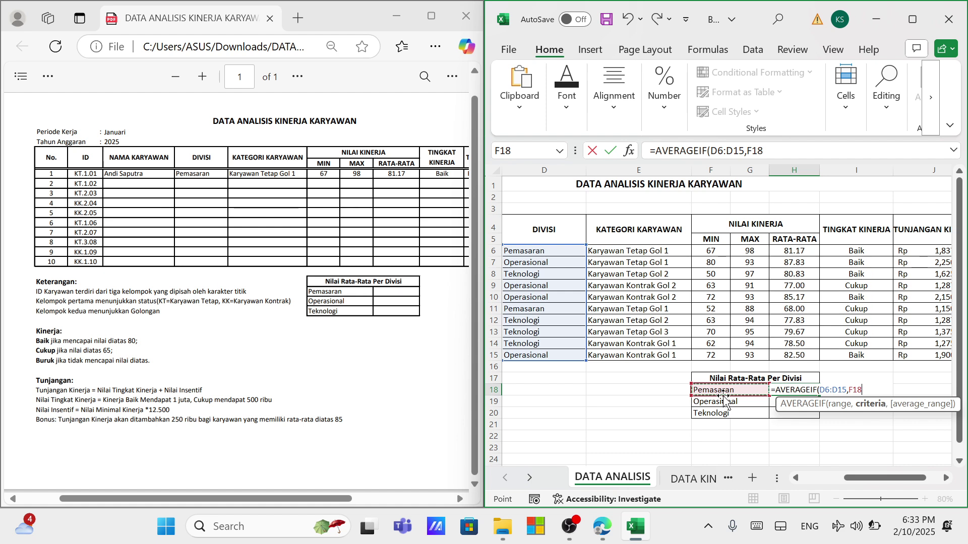
text(,)
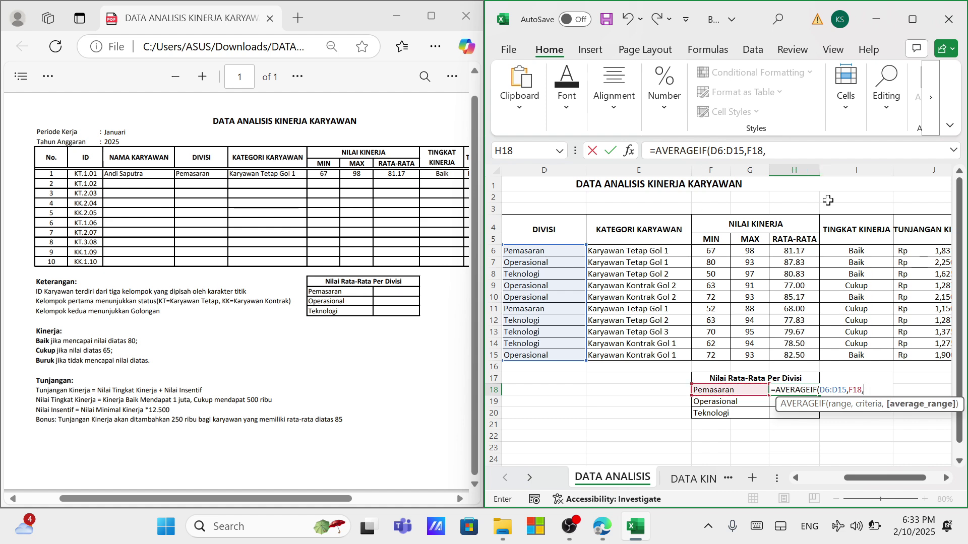
drag(788, 247, 800, 353)
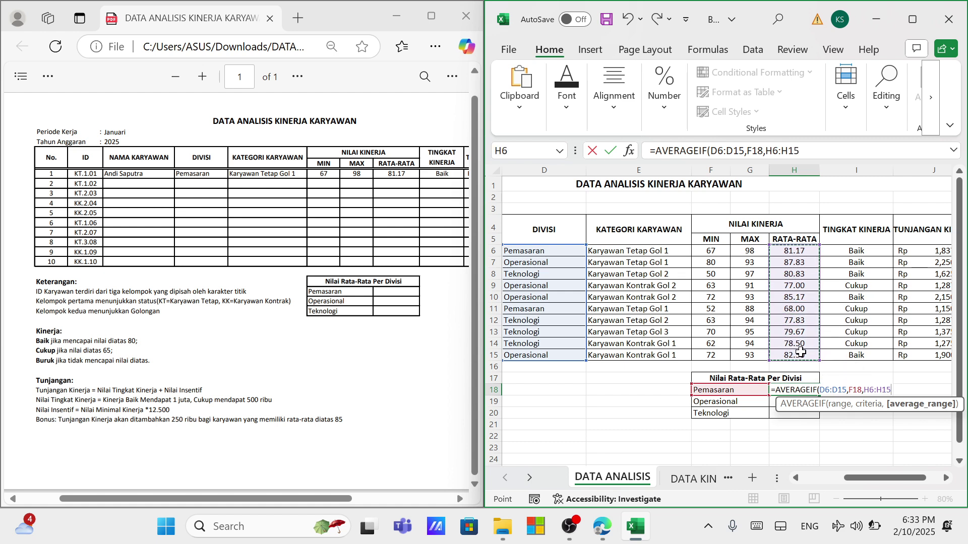
key(Return)
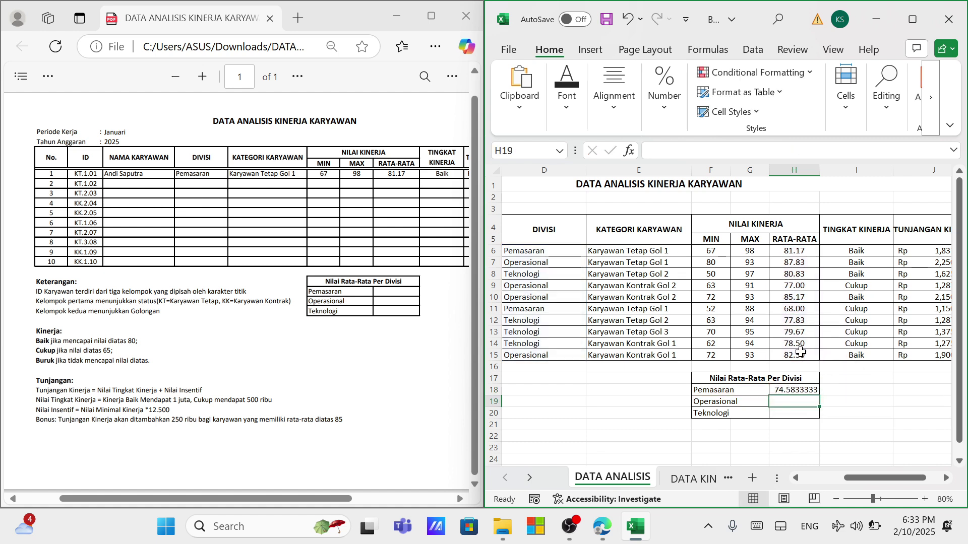
Step: Fill the AVERAGEIF formula from H18 down to H20 for the Operasional and Teknologi divisions
click(806, 380)
click(806, 390)
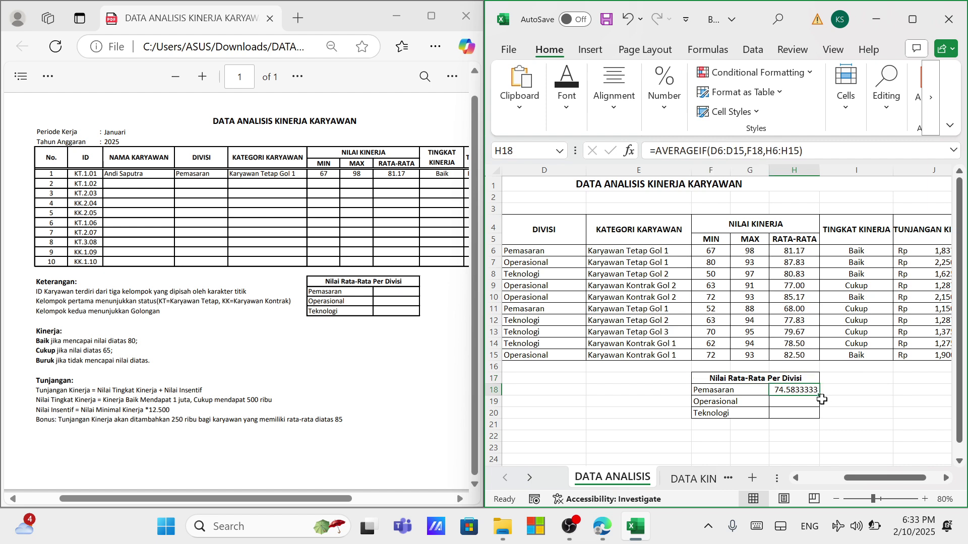
double_click(817, 394)
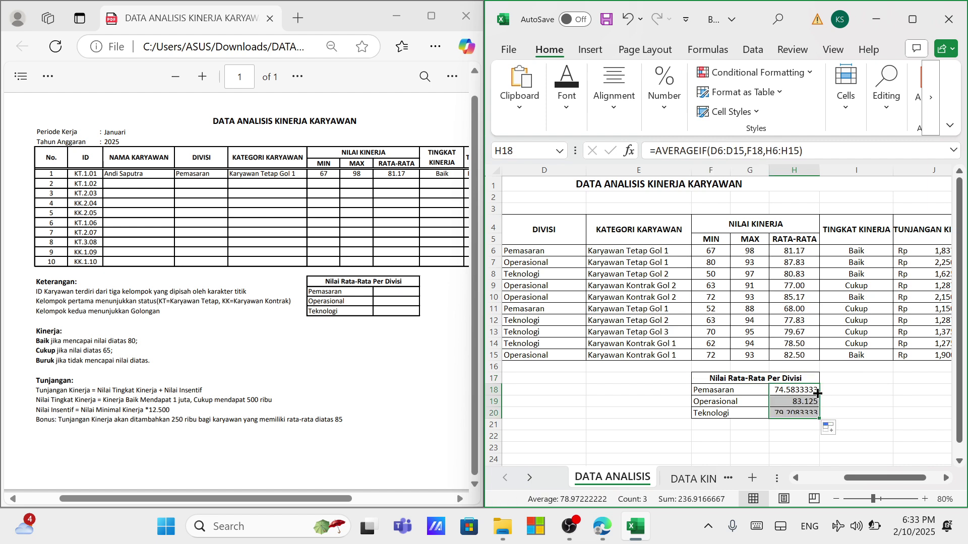
click(855, 401)
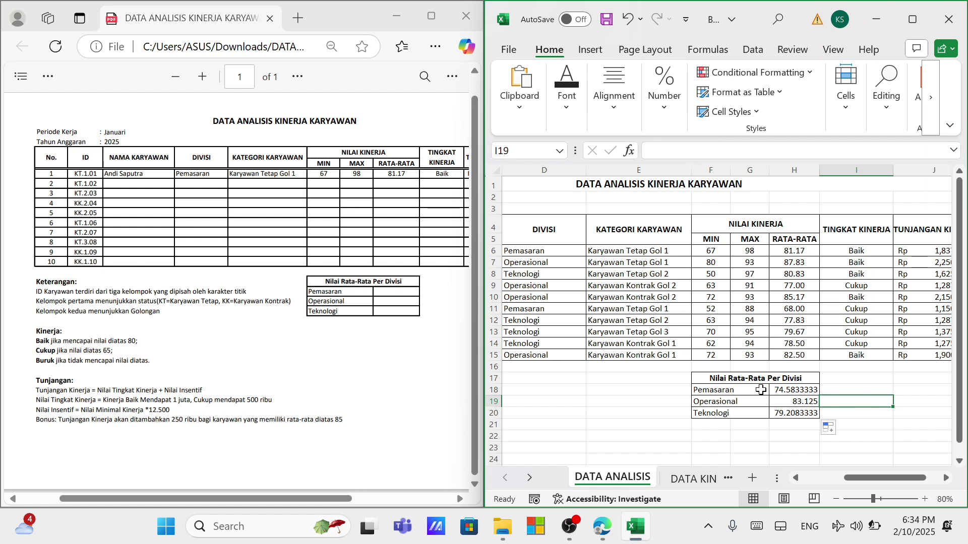
Step: Show the division averages in H18:H20 with two decimal places
drag(785, 389, 800, 413)
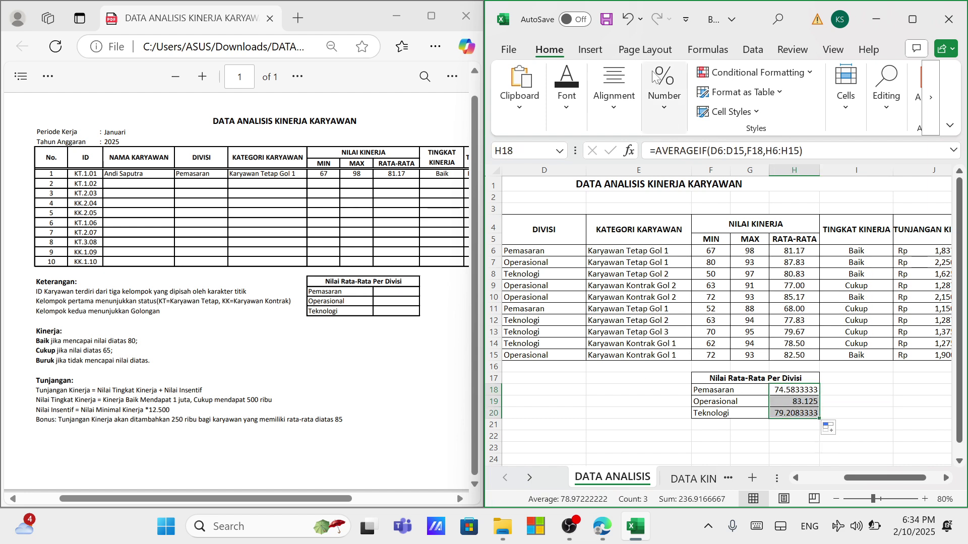
click(618, 111)
click(660, 103)
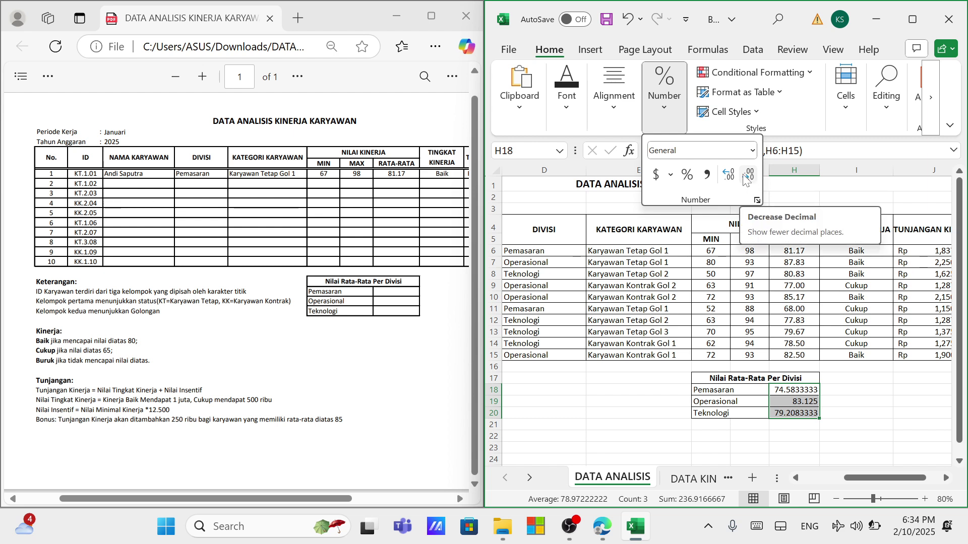
click(746, 176)
click(745, 176)
click(746, 177)
click(747, 176)
click(747, 176)
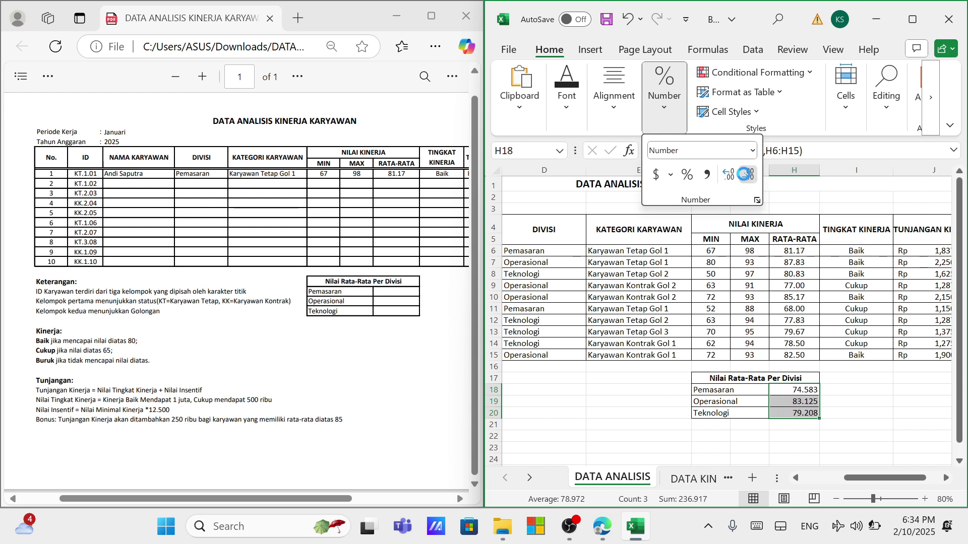
key(Escape)
click(875, 426)
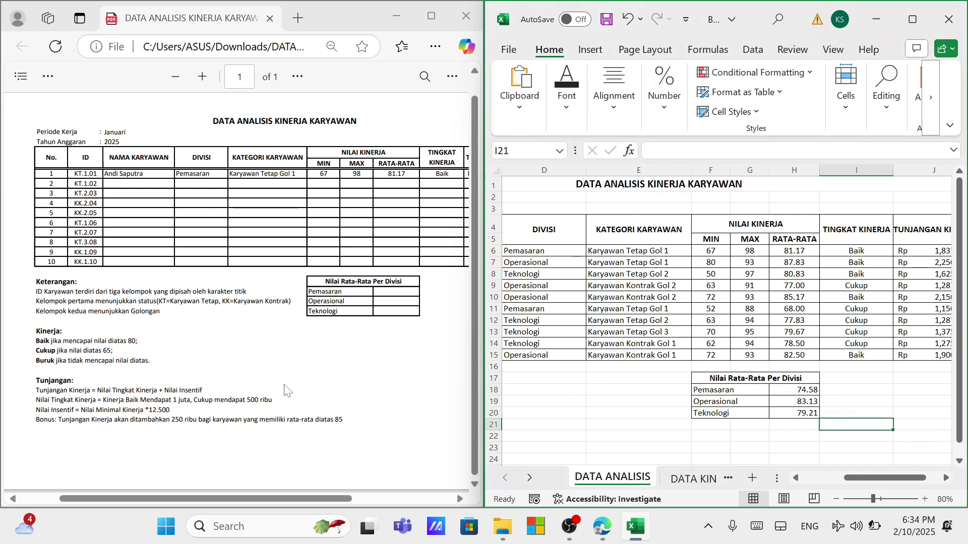
Step: Maximize the workbook window and set the zoom to 90% to review both complete tables on DATA ANALISIS
scroll(726, 302, down, 1)
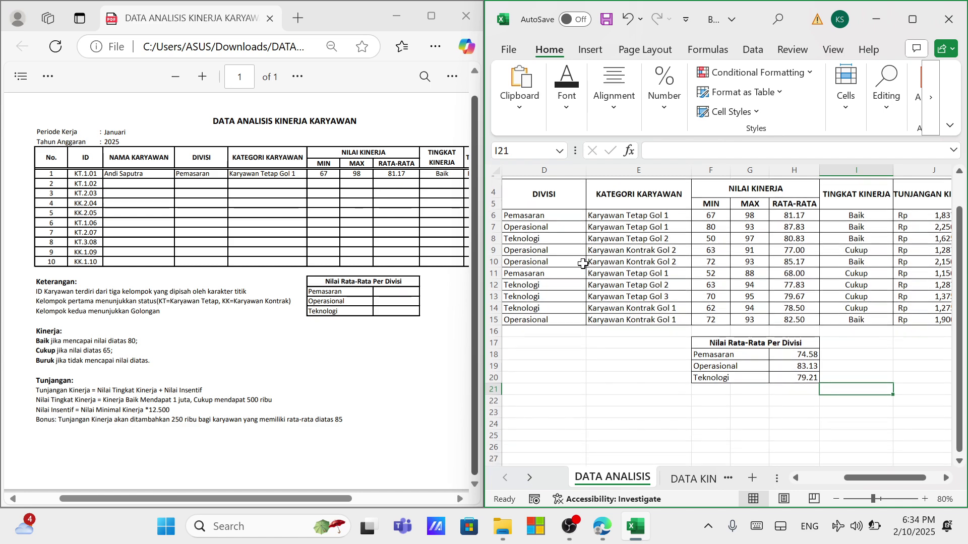
click(912, 16)
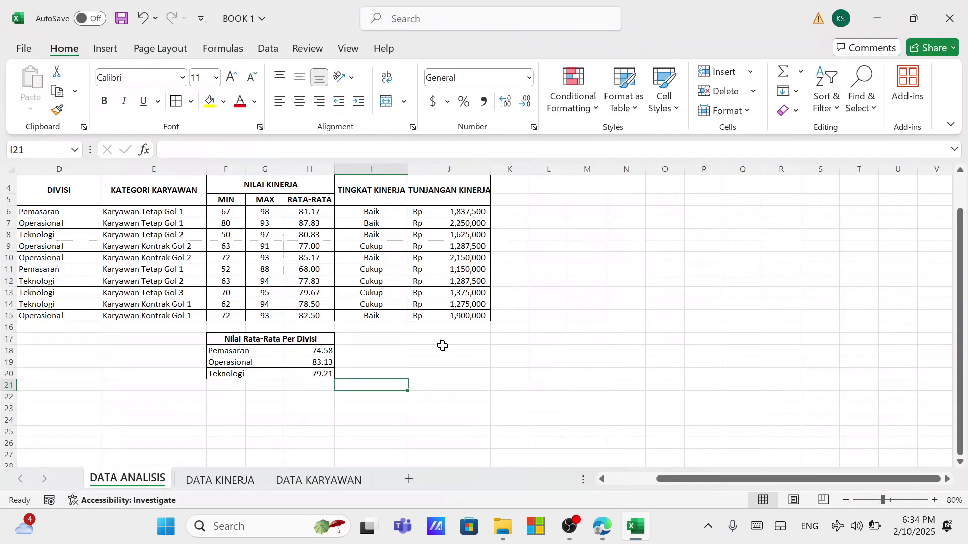
click(604, 482)
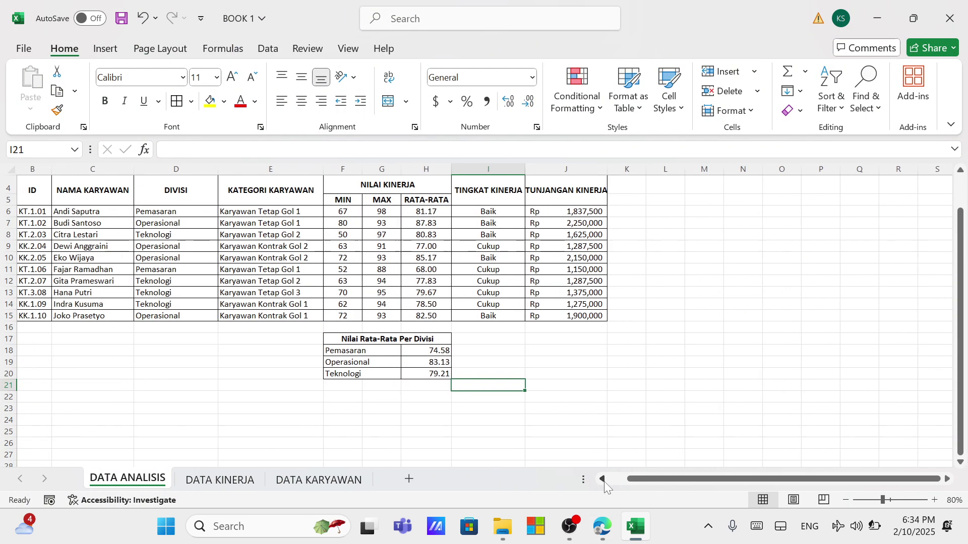
click(935, 501)
click(935, 501)
scroll(488, 389, up, 1)
scroll(652, 427, down, 1)
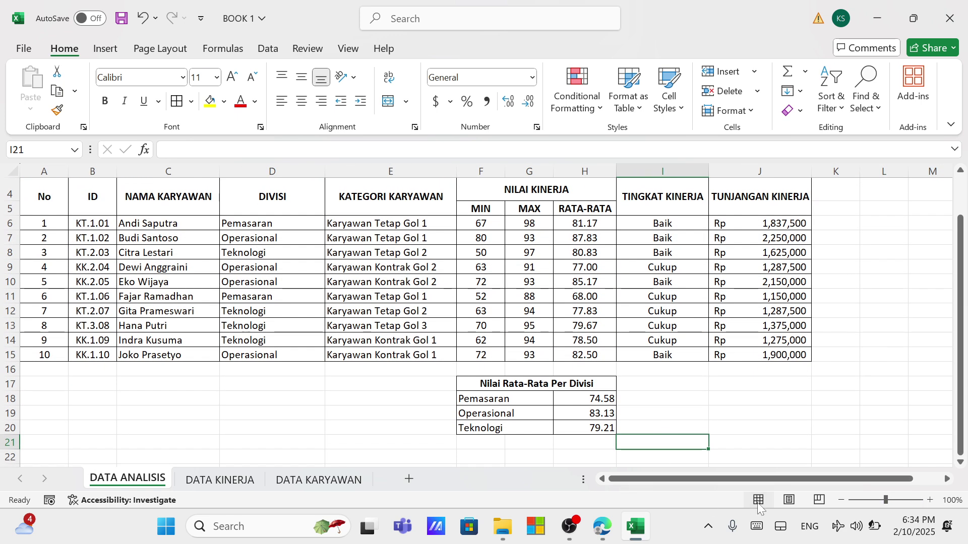
click(840, 500)
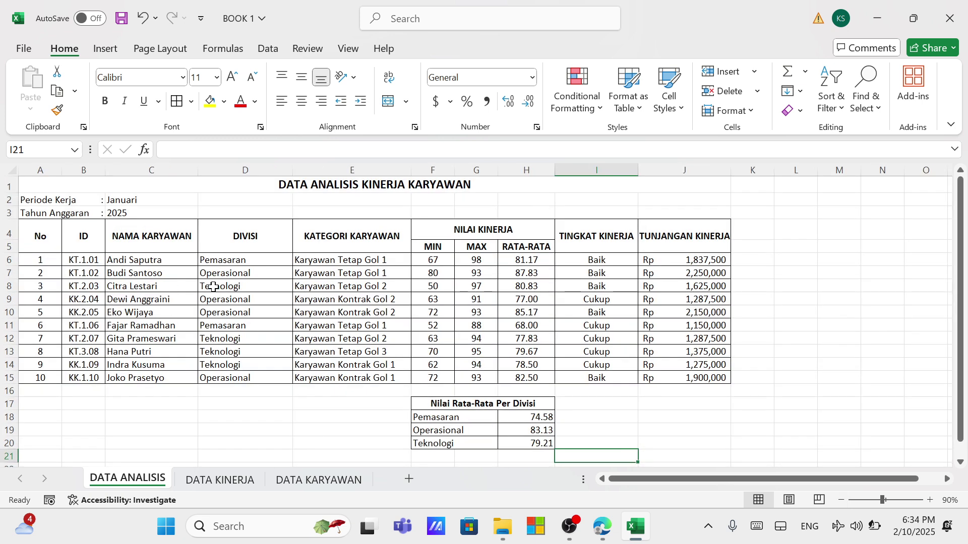